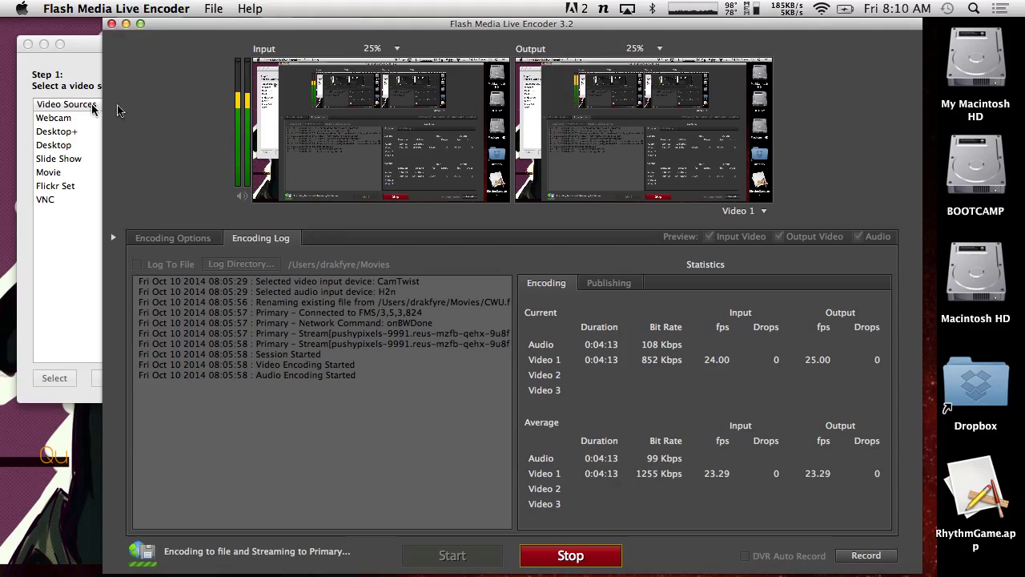
# Switch to the Unity editor with the GridSpawner scene
pyautogui.hotkey('ctrl', 'Right')
pyautogui.hotkey('ctrl', 'Right')
pyautogui.hotkey('ctrl', 'Right')
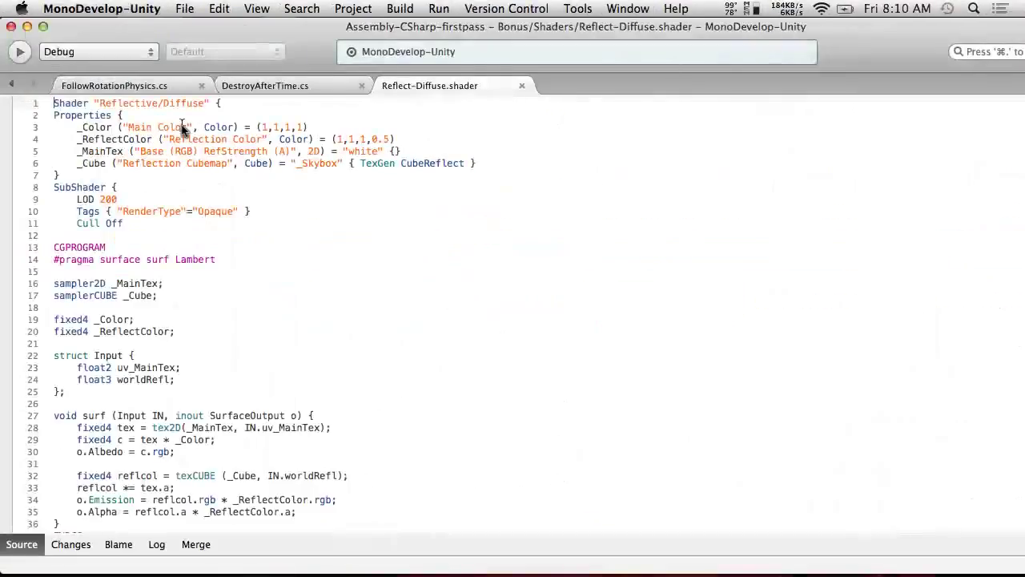
pyautogui.hotkey('ctrl', 'Left')
pyautogui.hotkey('ctrl', 'Left')
pyautogui.hotkey('ctrl', 'Left')
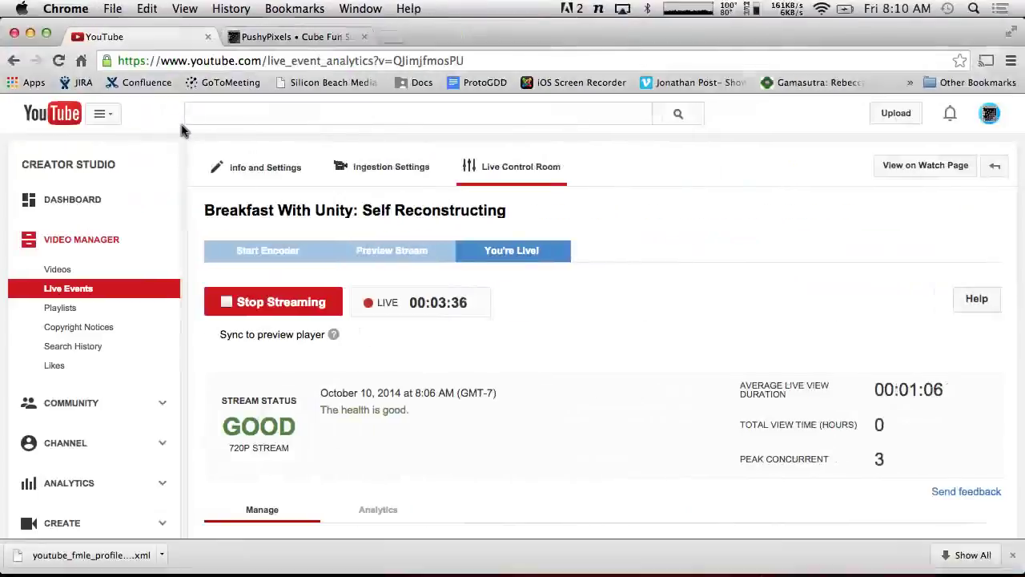
pyautogui.hotkey('ctrl', 'Right')
pyautogui.hotkey('ctrl', 'Right')
pyautogui.hotkey('ctrl', 'Right')
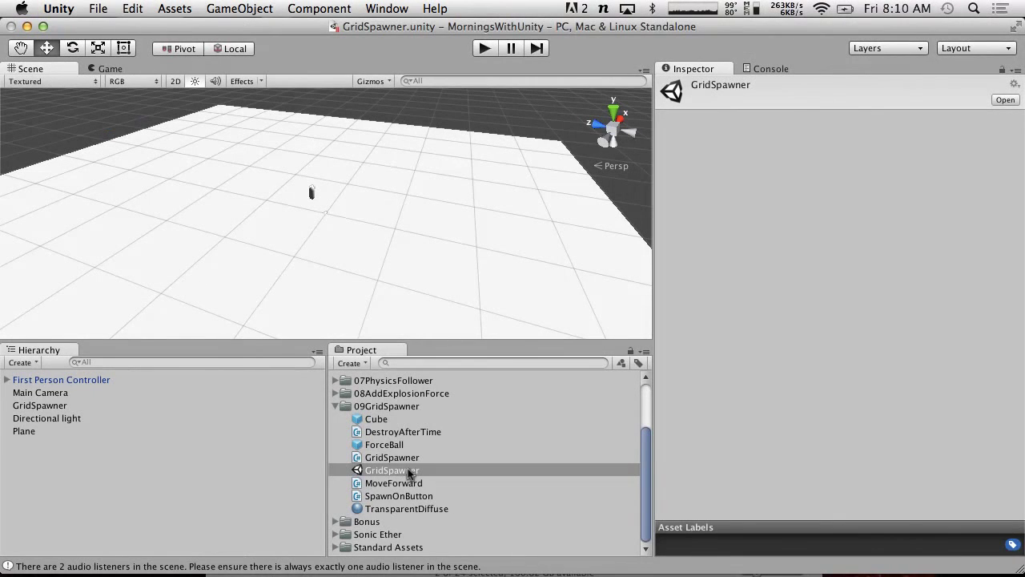
# Run the GridSpawner scene, fire several force balls at the cube wall, and stop the playback
pyautogui.click(483, 49)
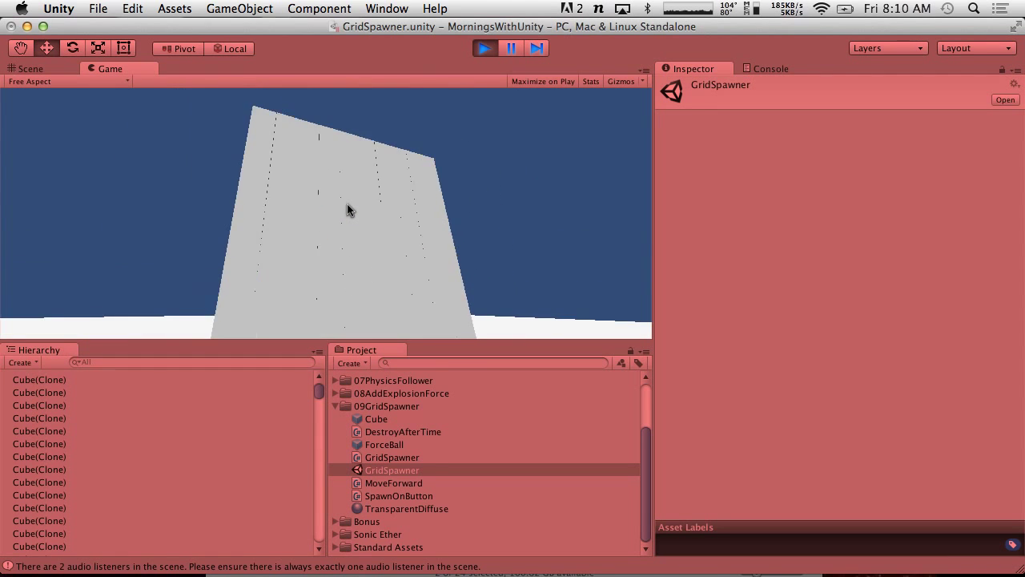
pyautogui.click(349, 210)
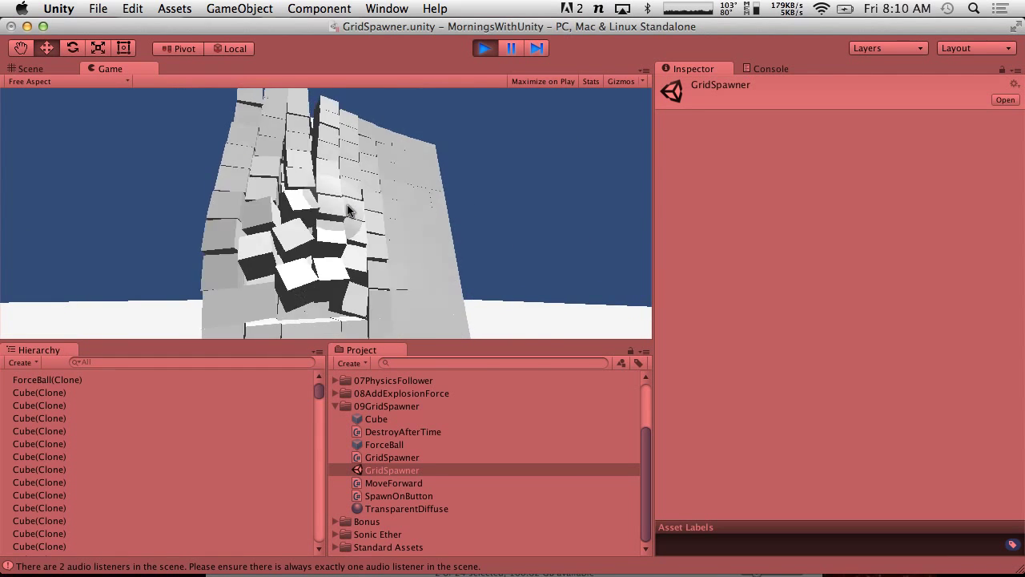
pyautogui.click(348, 210)
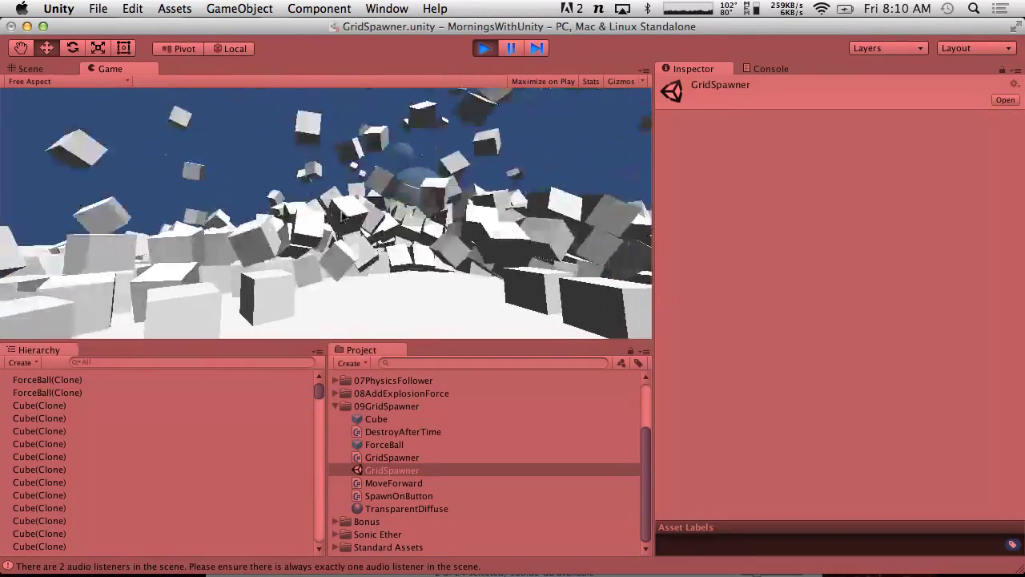
pyautogui.click(348, 214)
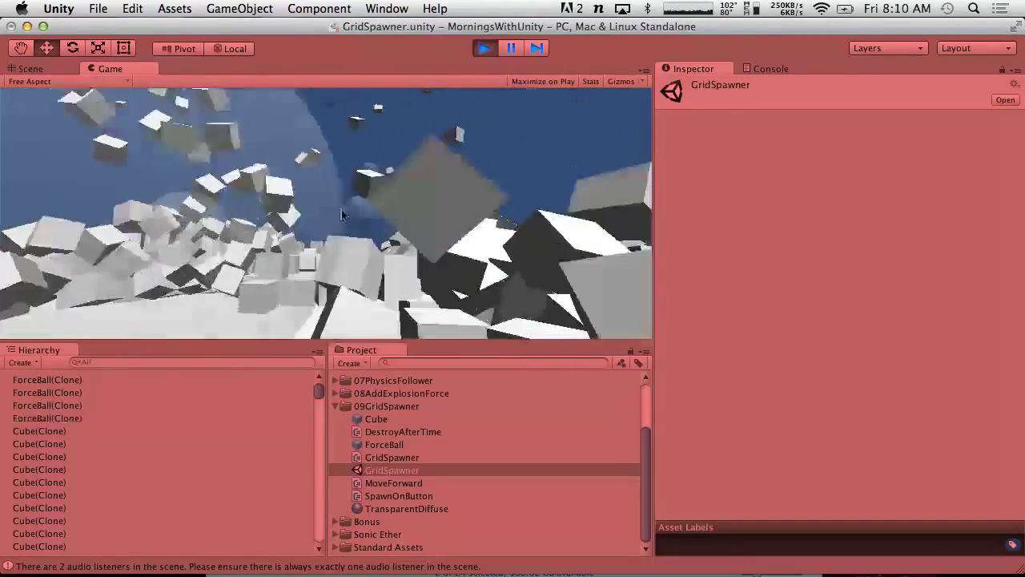
pyautogui.click(333, 208)
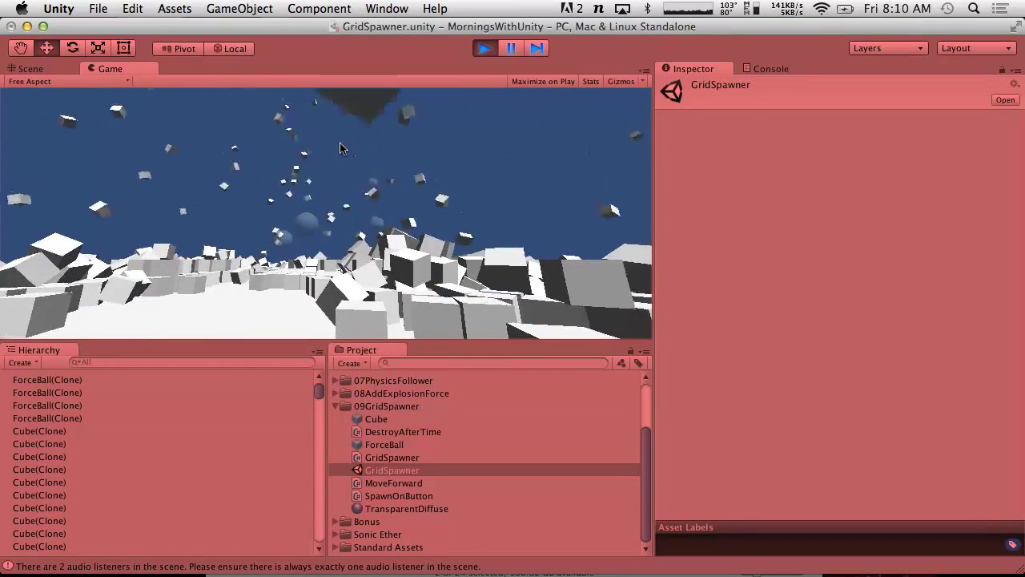
pyautogui.click(482, 49)
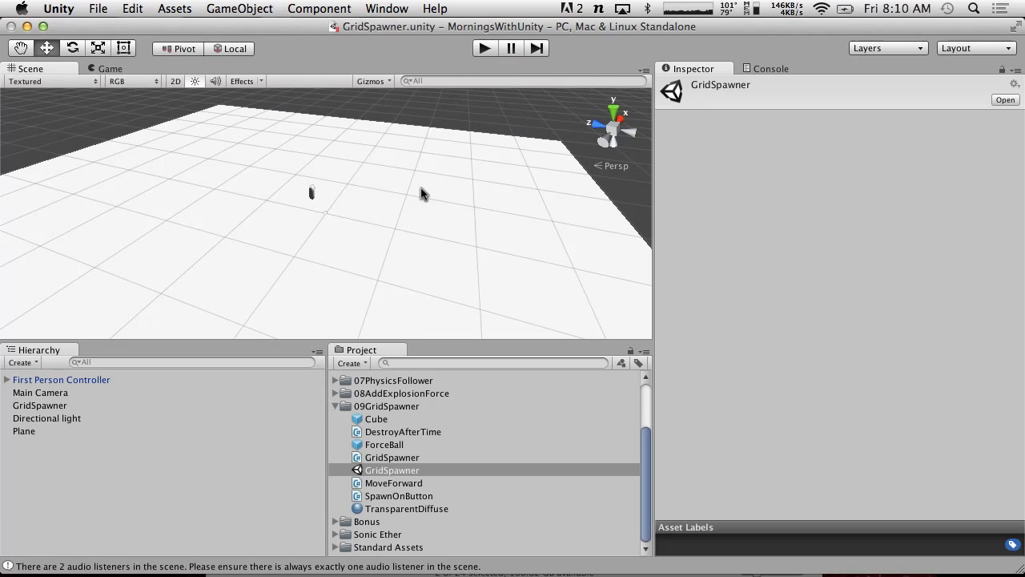
# Inspect the ForceBall prefab's components and collapse the 09GridSpawner folder
pyautogui.click(384, 444)
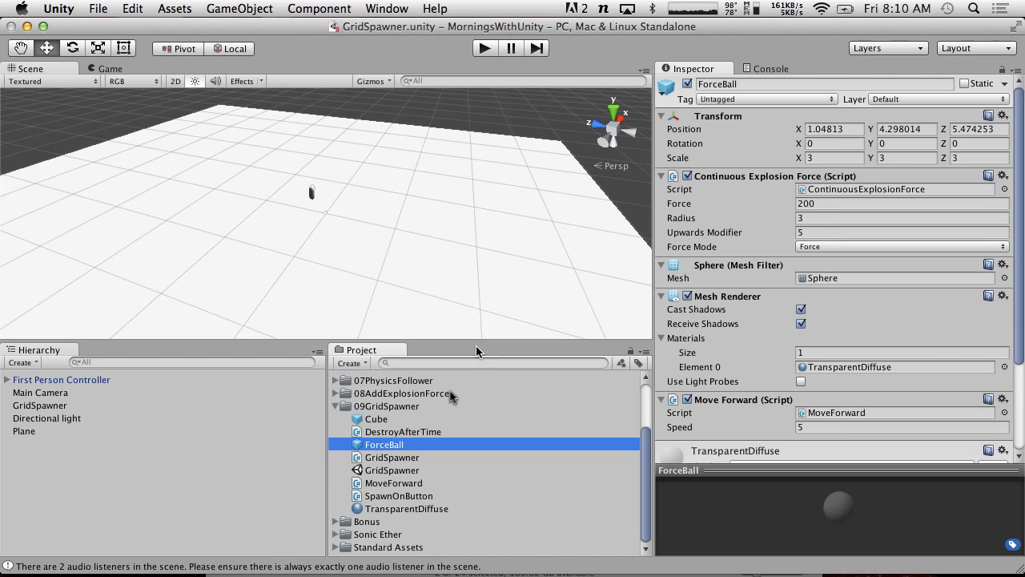
pyautogui.click(335, 406)
pyautogui.click(336, 406)
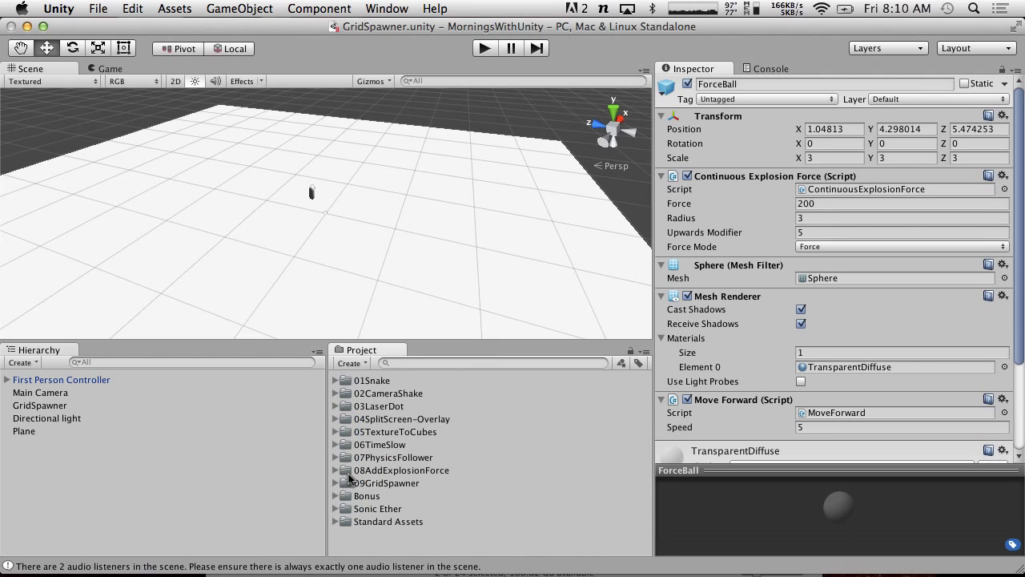
# Switch to Chrome to view the Cube Fun post on the PushyPixels site, and return to Unity
pyautogui.hotkey('ctrl', 'Right')
pyautogui.hotkey('ctrl', 'Right')
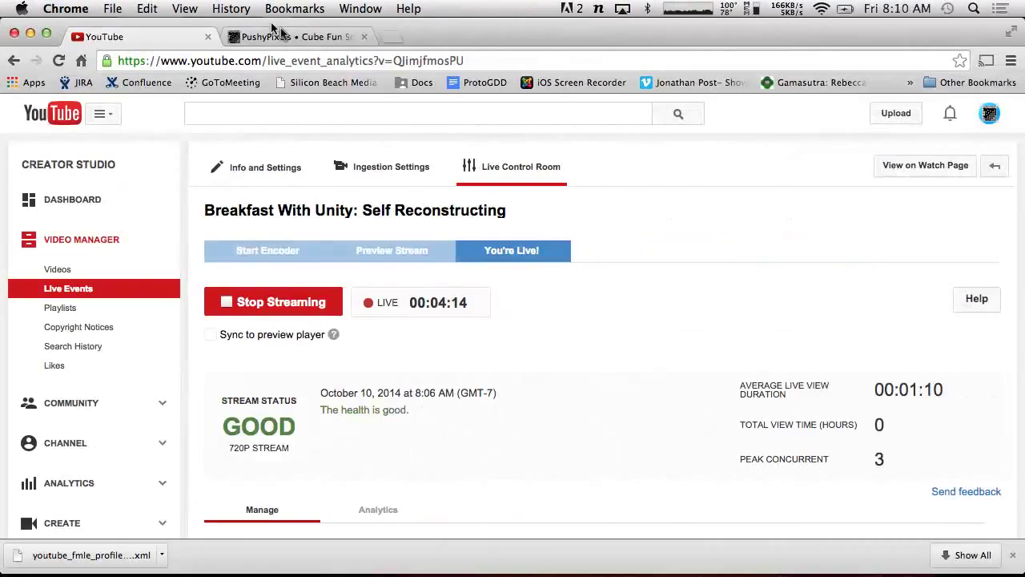
pyautogui.click(272, 33)
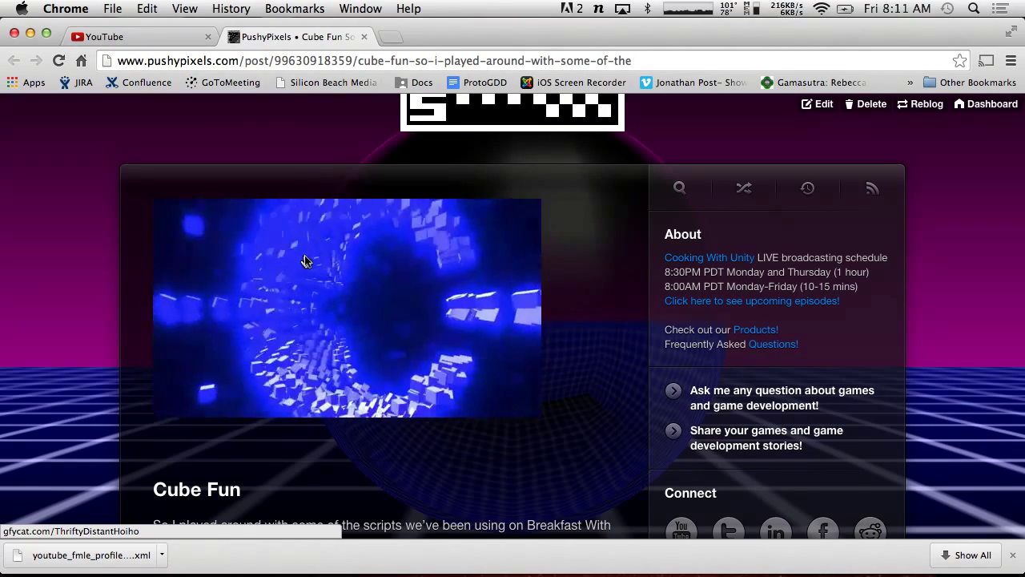
pyautogui.hotkey('ctrl', 'Left')
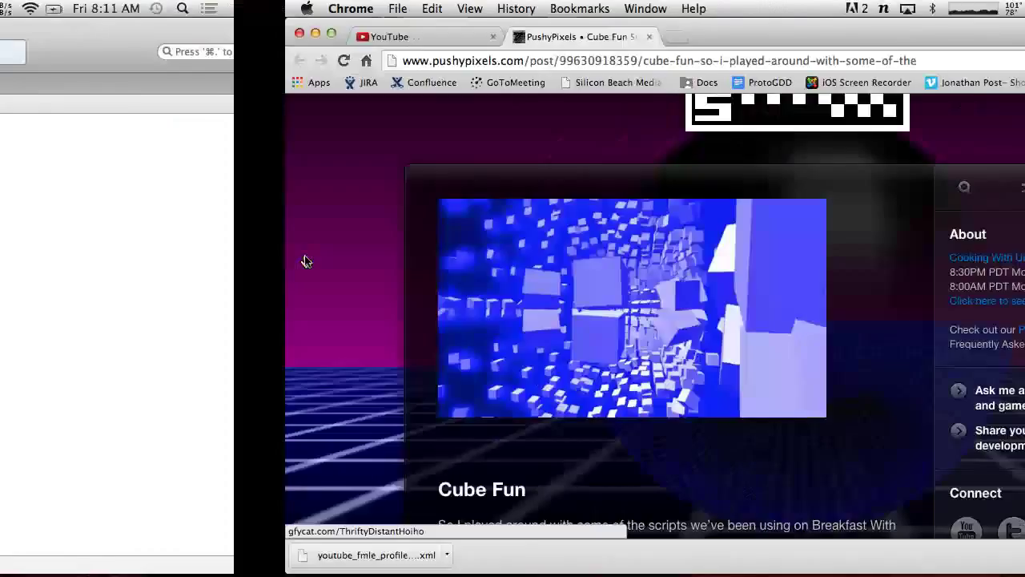
pyautogui.hotkey('ctrl', 'Left')
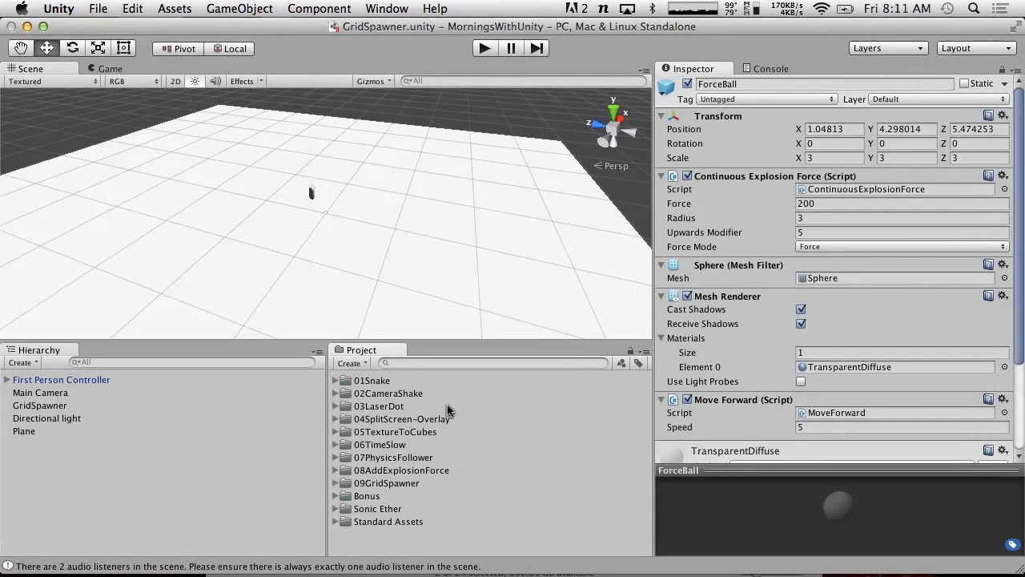
pyautogui.hotkey('ctrl', 'Right')
pyautogui.hotkey('ctrl', 'Right')
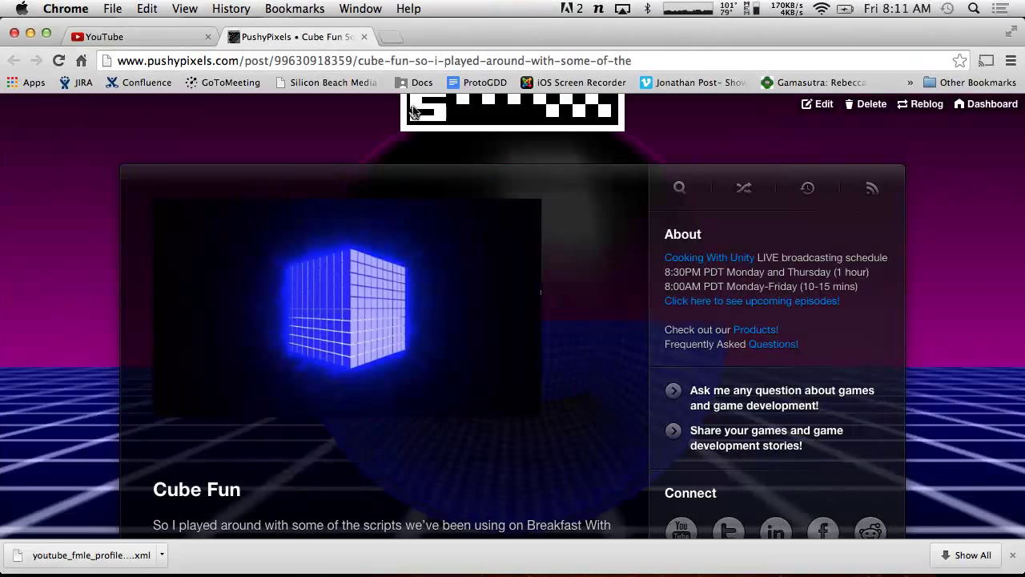
pyautogui.hotkey('ctrl', 'Left')
pyautogui.hotkey('ctrl', 'Left')
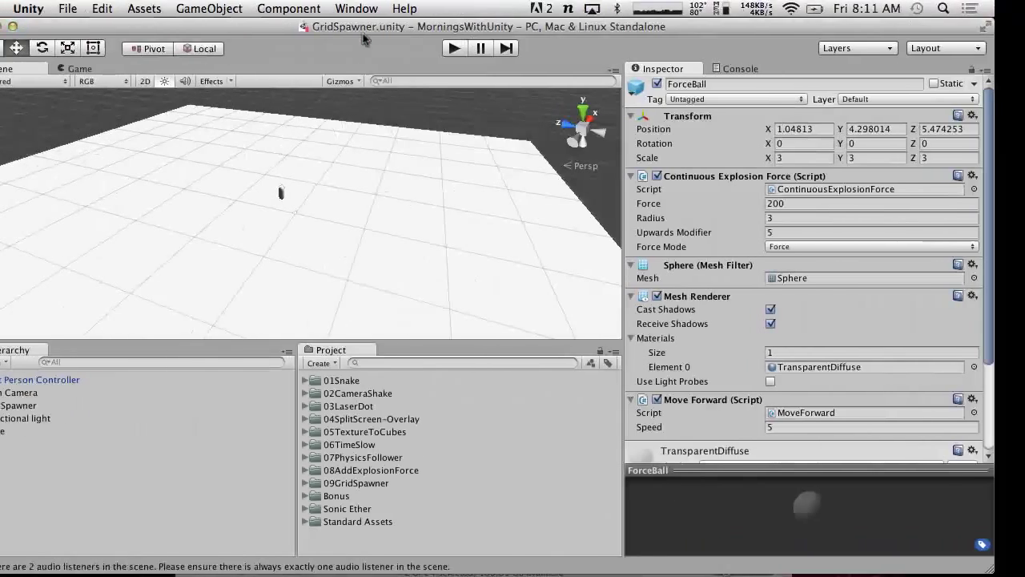
# Open the CubeDeconstructed scene from the Bonus folder
pyautogui.click(335, 495)
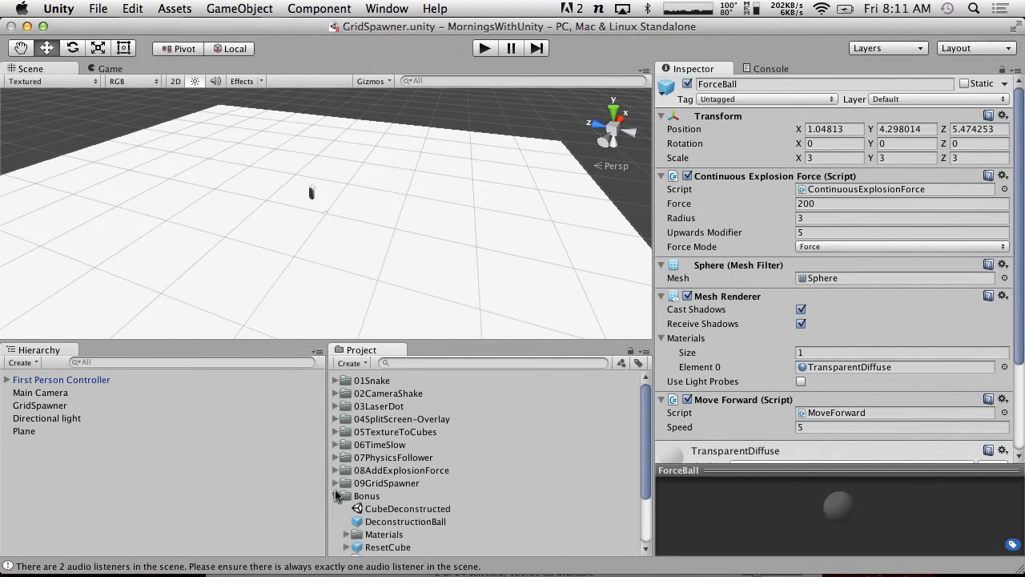
pyautogui.scroll(-3, 335, 495)
pyautogui.doubleClick(406, 432)
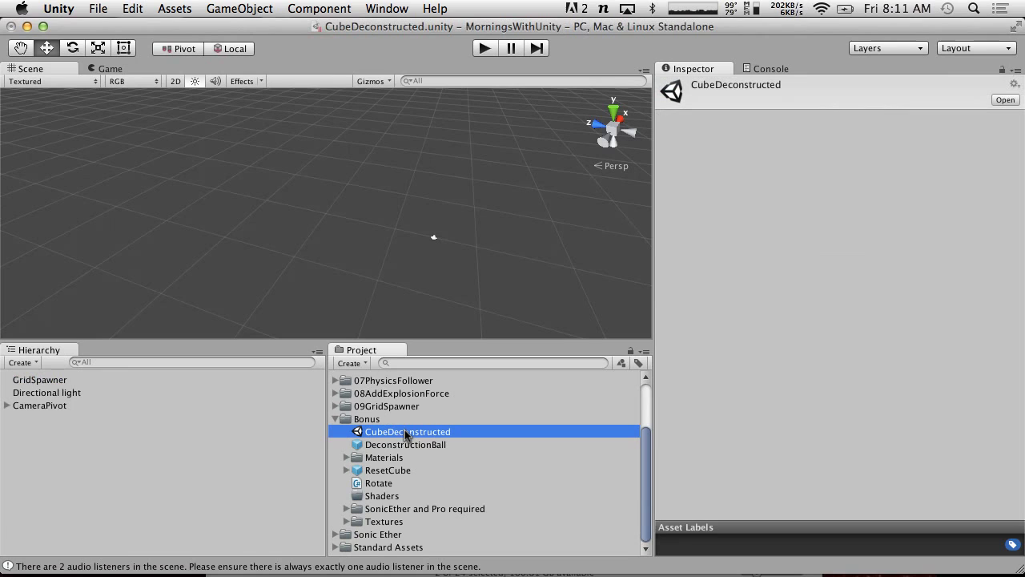
# Open the CubeDeconstructed(SonicEtherPro) scene from the SonicEther and Pro required folder, saving the changes to the current scene
pyautogui.click(347, 509)
pyautogui.doubleClick(430, 522)
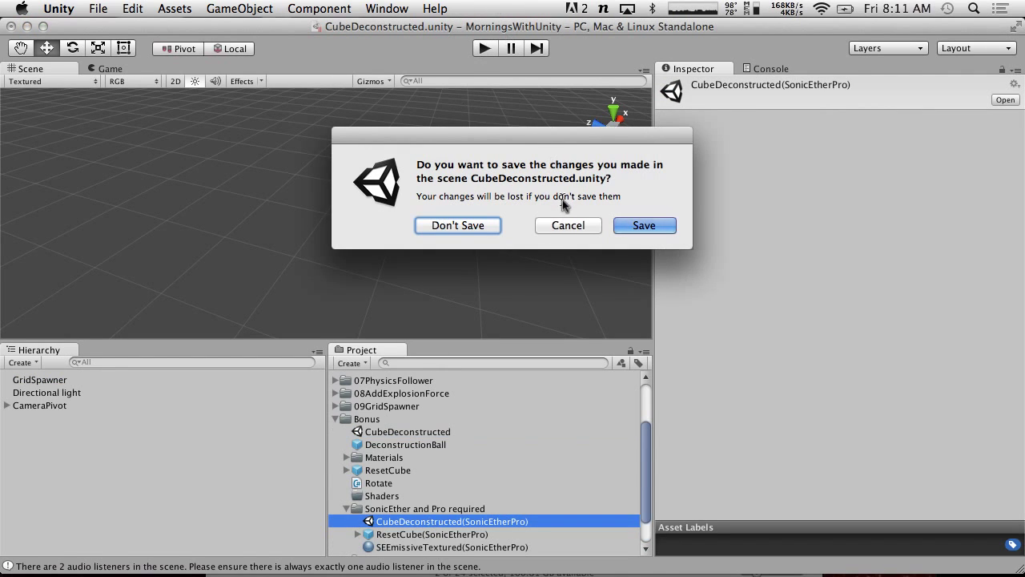
pyautogui.click(639, 225)
# Run the CubeDeconstructed(SonicEtherPro) scene, fire force balls at the glowing cube, and stop the playback
pyautogui.press('super+p')
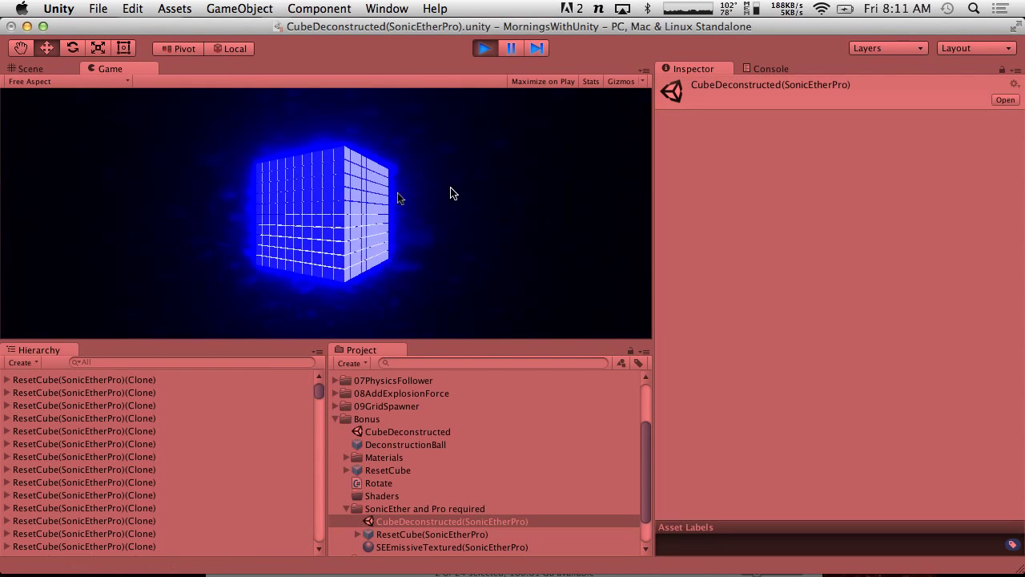
pyautogui.click(358, 178)
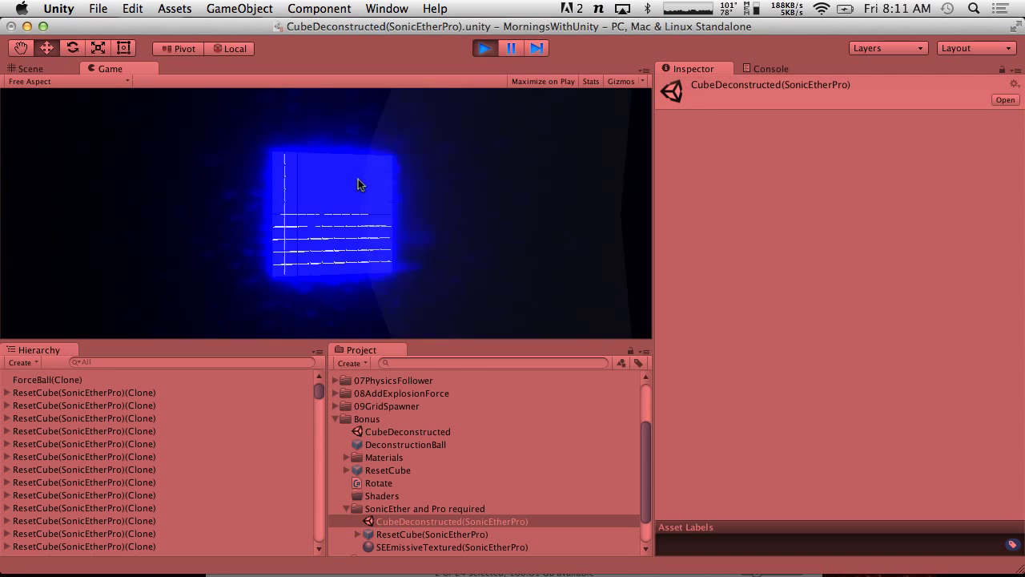
pyautogui.click(348, 195)
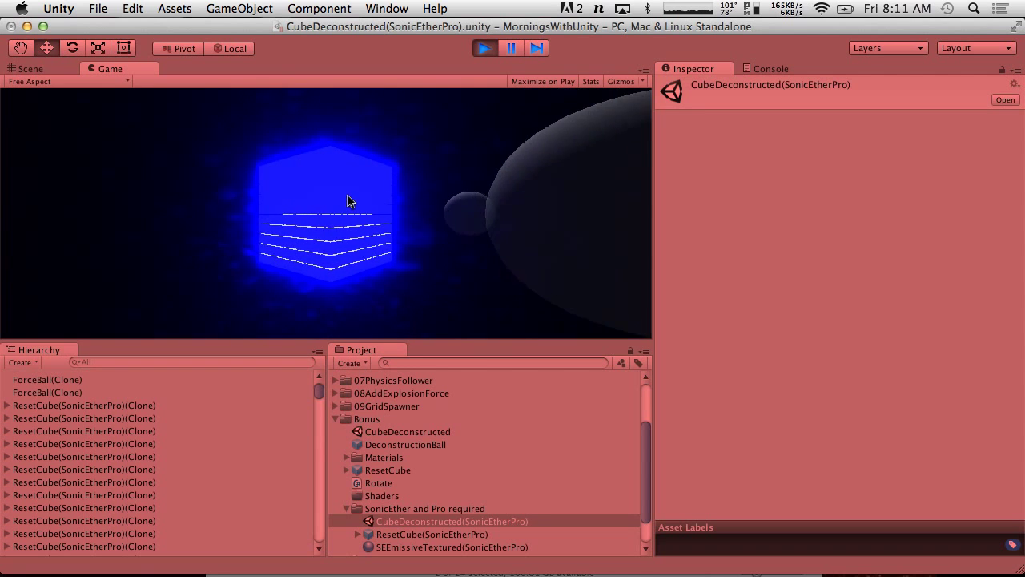
pyautogui.click(483, 48)
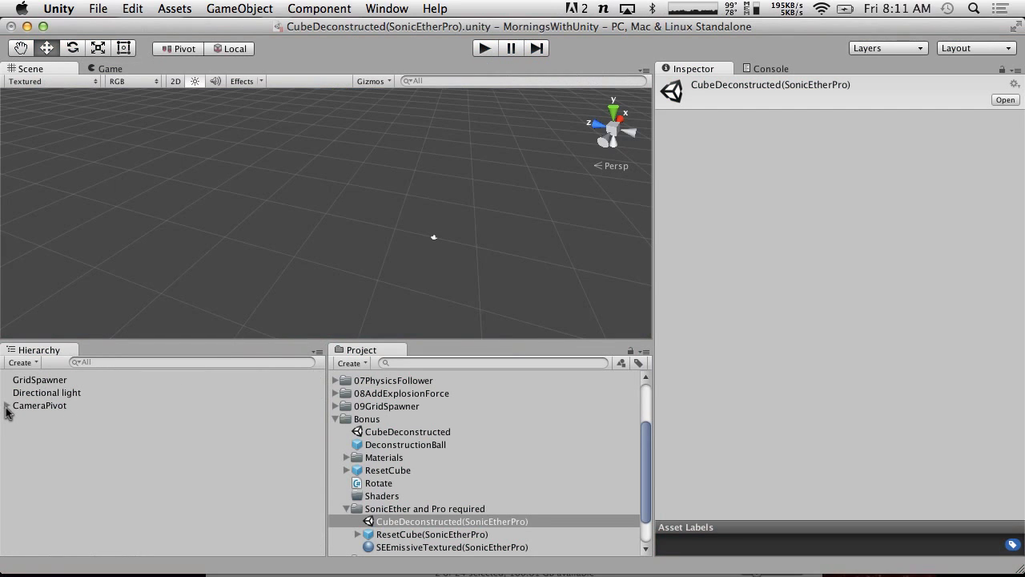
# Expand the CameraPivot object and look through the assets in the Bonus folder
pyautogui.click(7, 409)
pyautogui.scroll(-2, 389, 528)
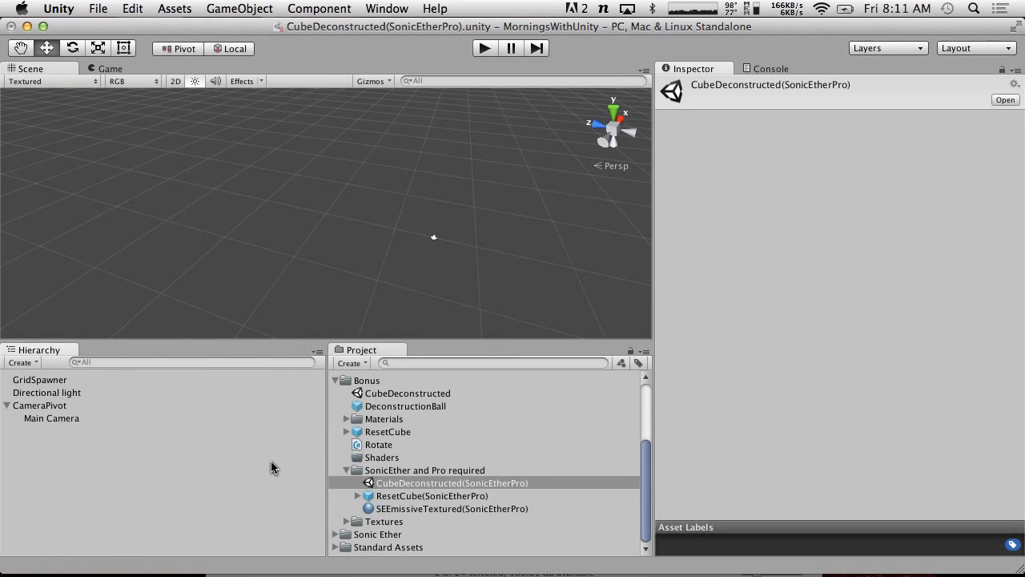
pyautogui.scroll(3, 443, 442)
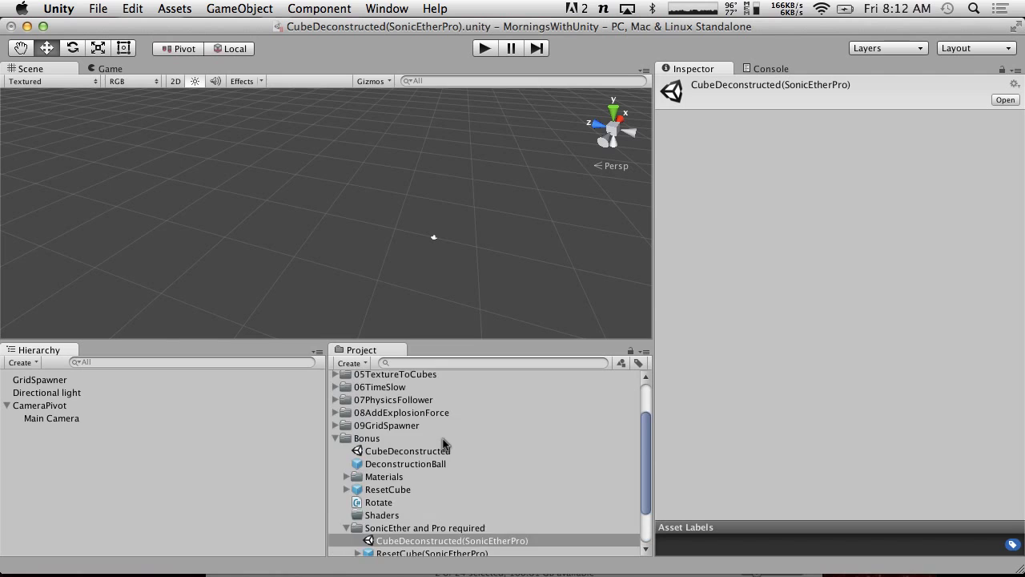
pyautogui.scroll(-3, 442, 442)
pyautogui.scroll(5, 443, 442)
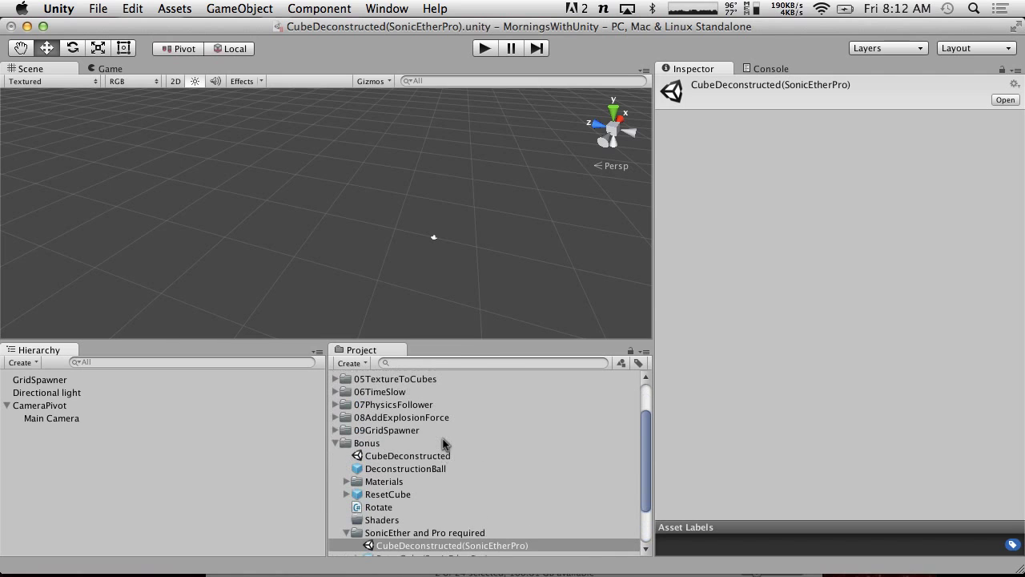
# Duplicate the ForceBall prefab from the 09GridSpawner folder and move the copy into the Bonus folder
pyautogui.click(336, 430)
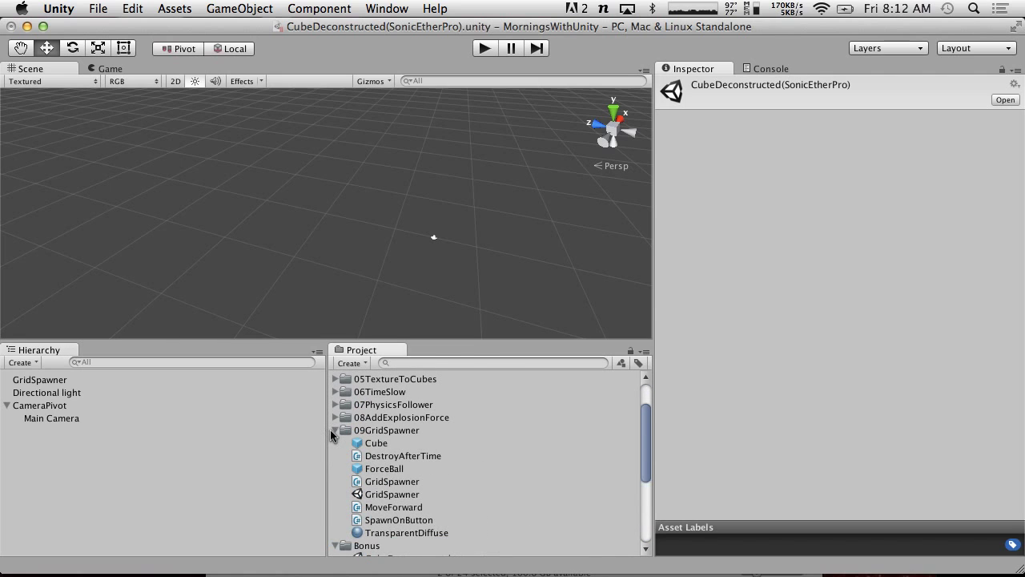
pyautogui.scroll(-5, 352, 454)
pyautogui.scroll(3, 373, 453)
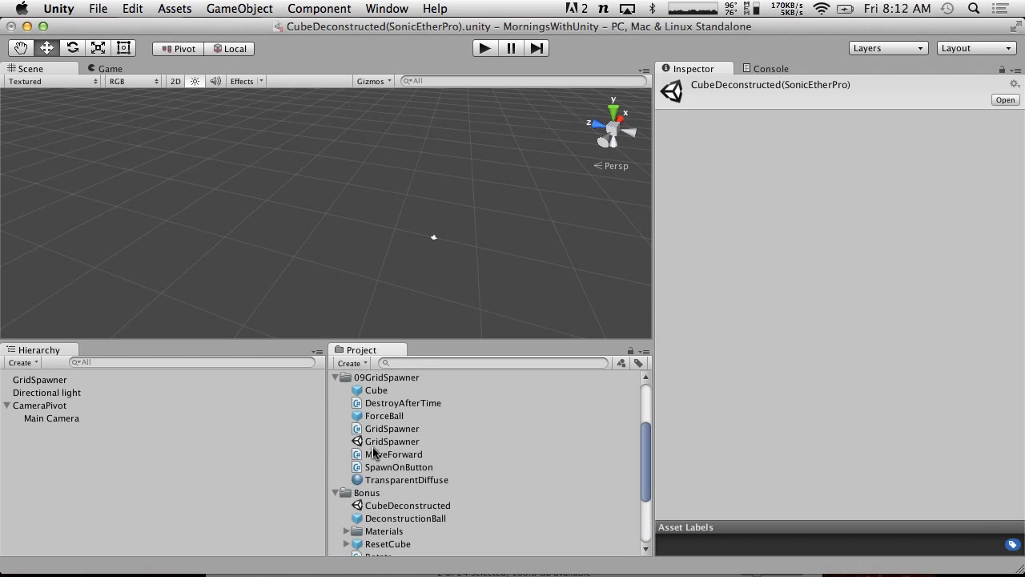
pyautogui.click(375, 415)
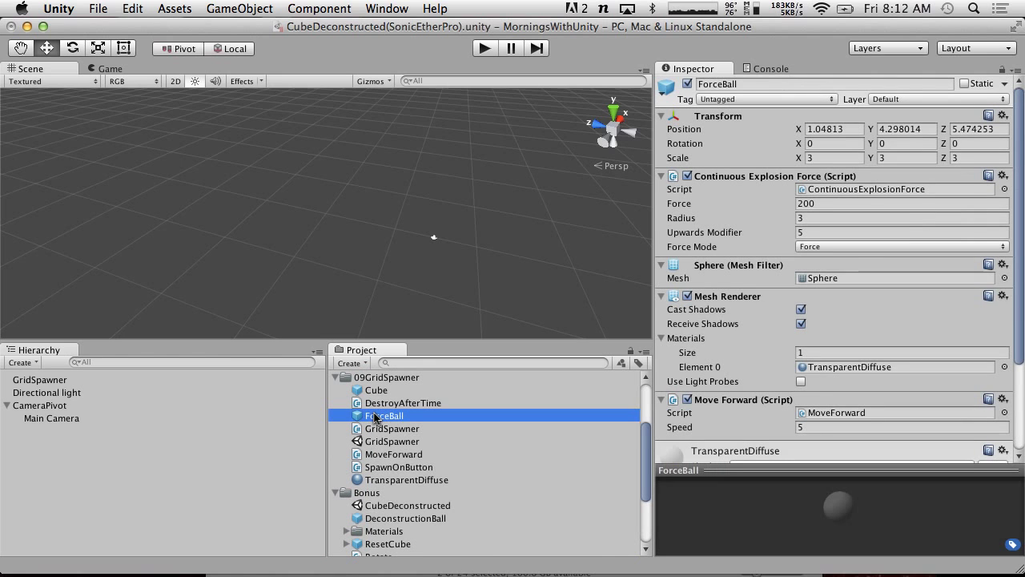
pyautogui.press('super+d')
pyautogui.moveTo(377, 507); pyautogui.dragTo(372, 508)
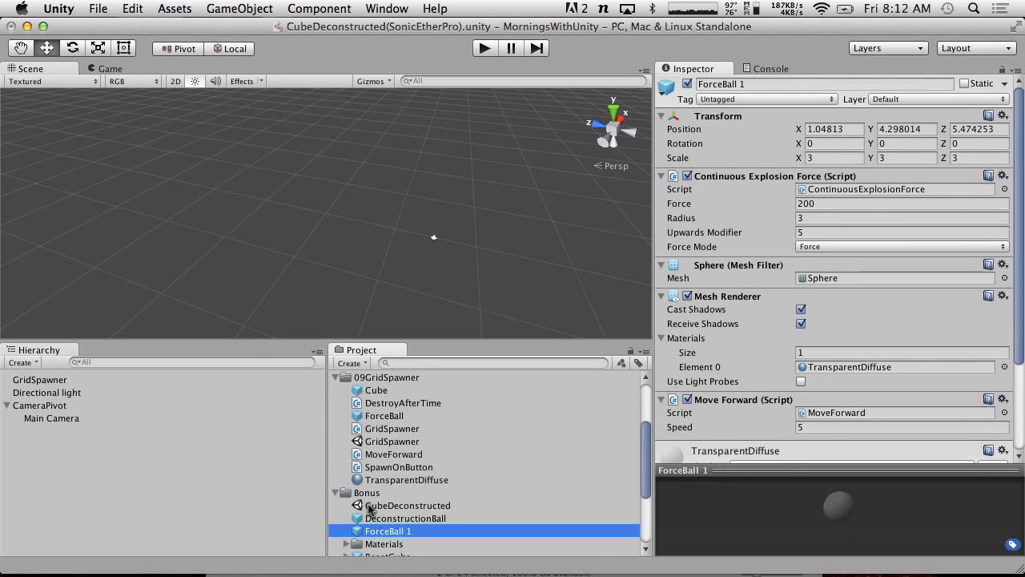
# Rename the duplicated force ball prefab in the Bonus folder as BigForceBall
pyautogui.scroll(-4, 407, 506)
pyautogui.click(400, 418)
pyautogui.click(408, 407)
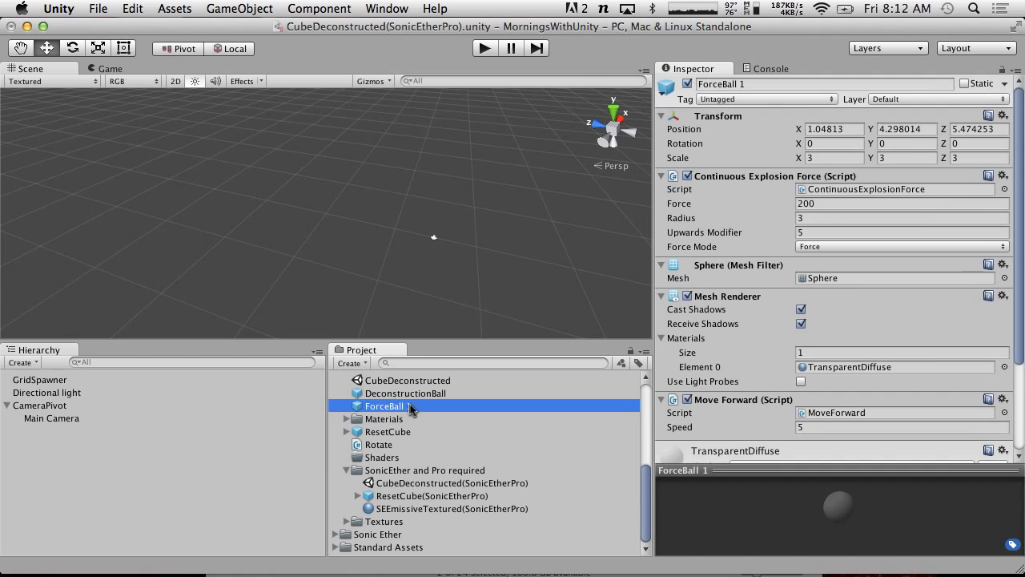
pyautogui.press('Return')
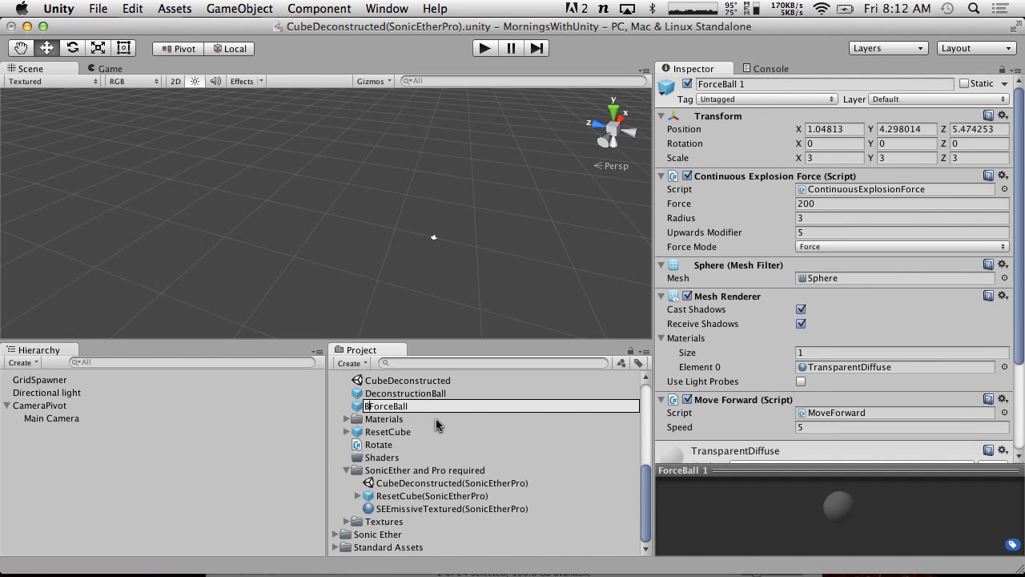
pyautogui.write('Big')
pyautogui.press('Return')
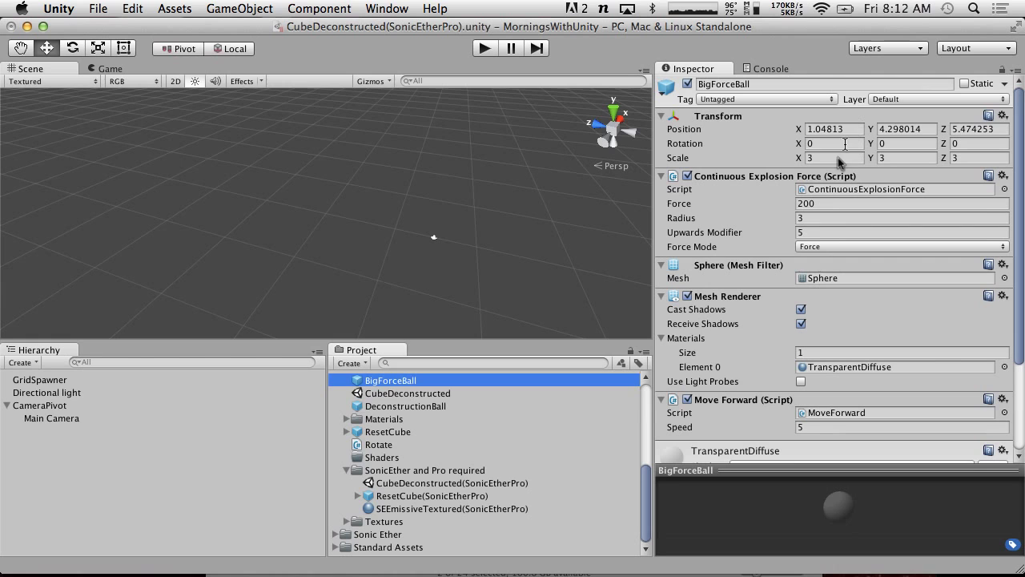
# Set BigForceBall's explosion force radius to 15, test-fire at the cube in a short playback, and stop it
pyautogui.click(816, 220)
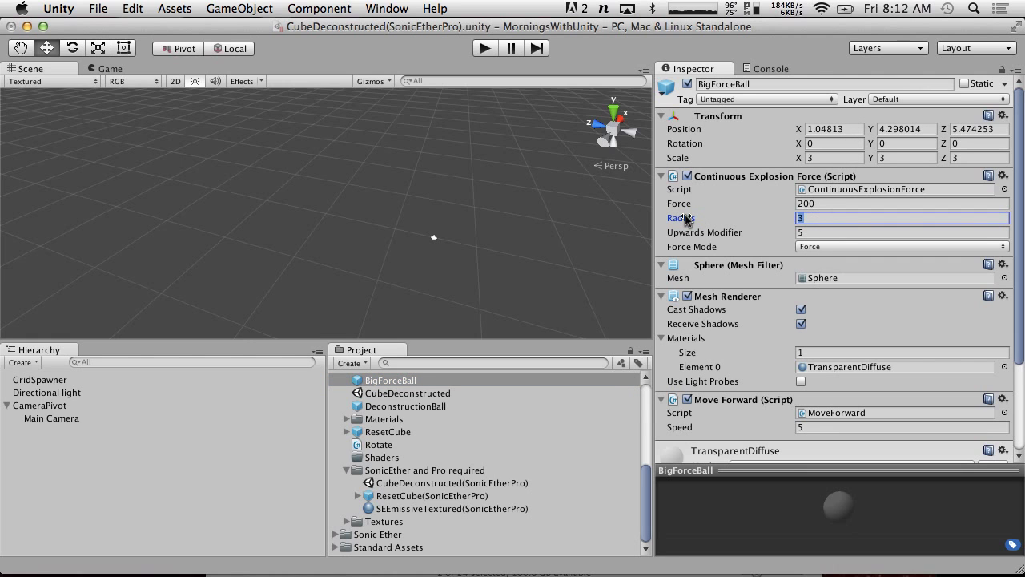
pyautogui.click(486, 49)
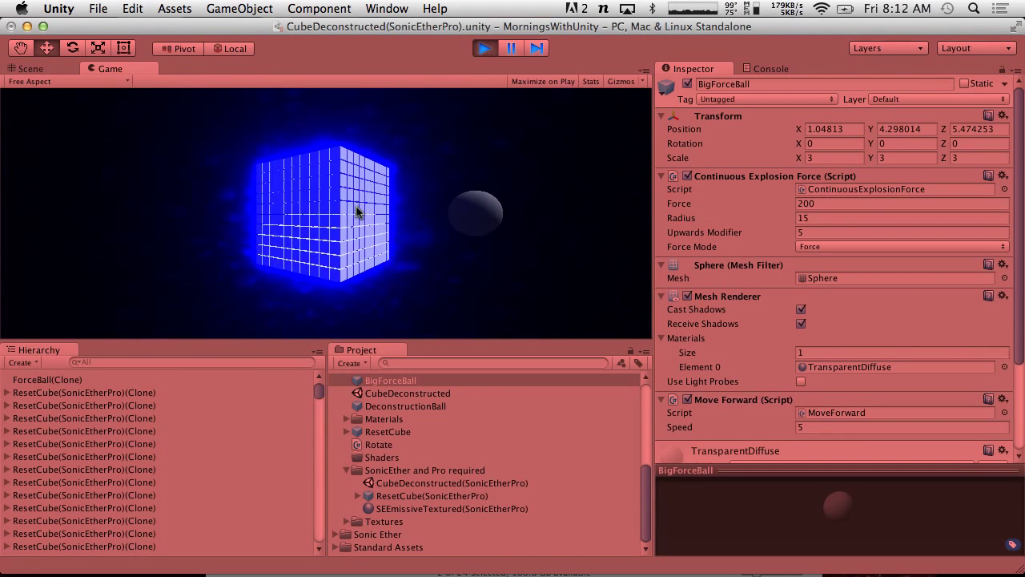
pyautogui.click(352, 204)
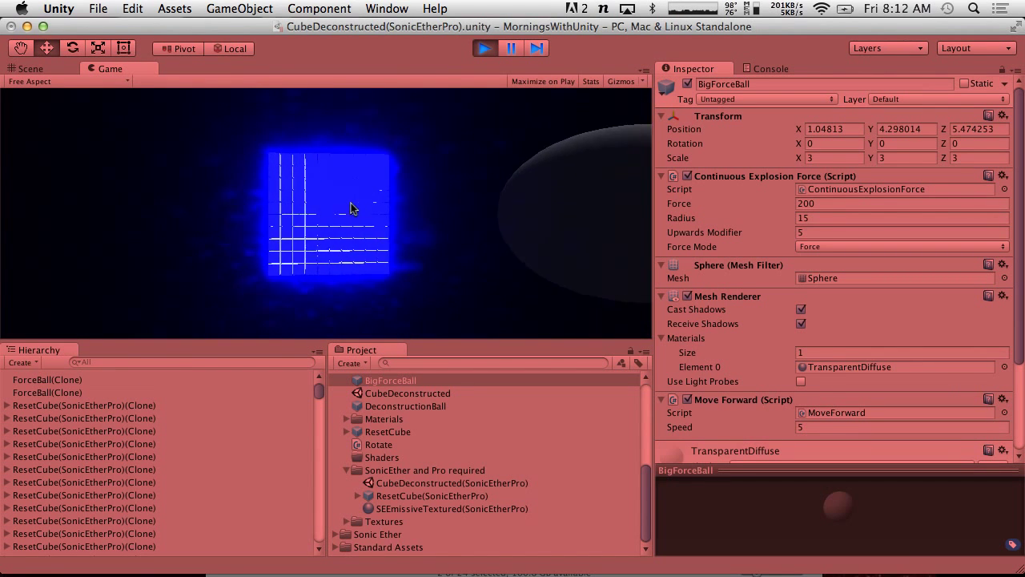
pyautogui.click(485, 48)
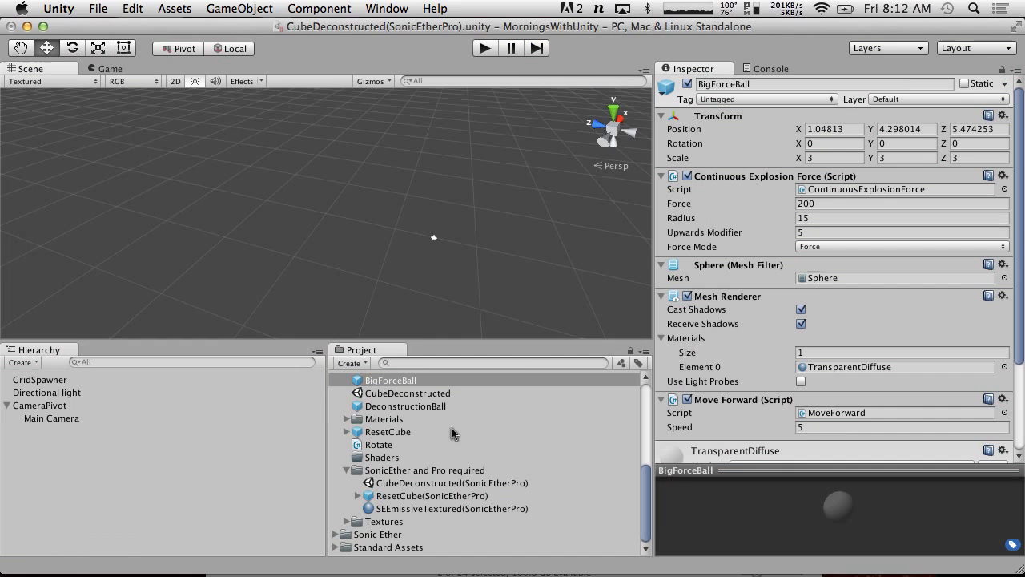
# Assign the BigForceBall prefab as the Object To Spawn in the Main Camera's Spawn On Button script
pyautogui.click(28, 381)
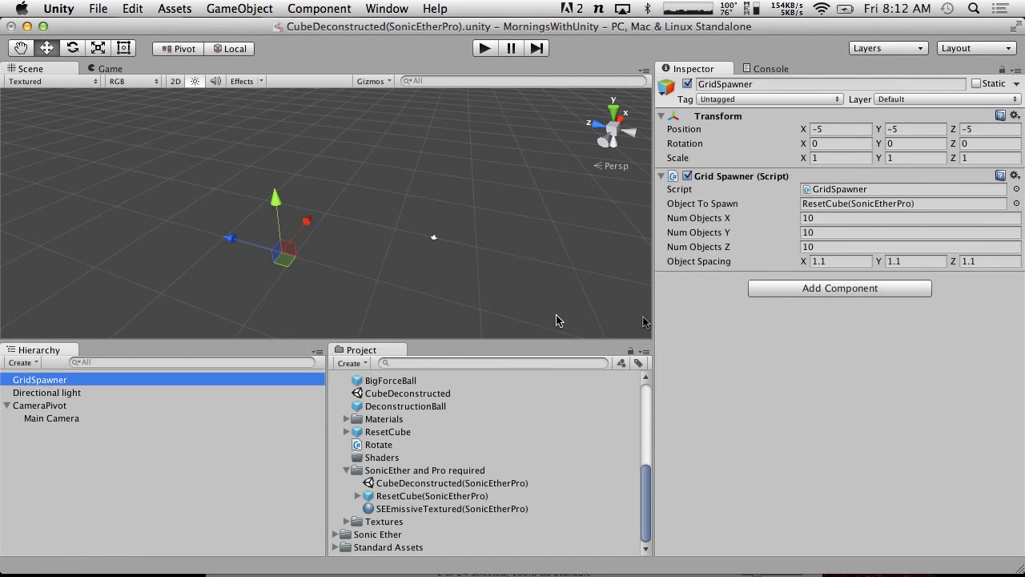
pyautogui.click(49, 417)
pyautogui.scroll(-5, 675, 509)
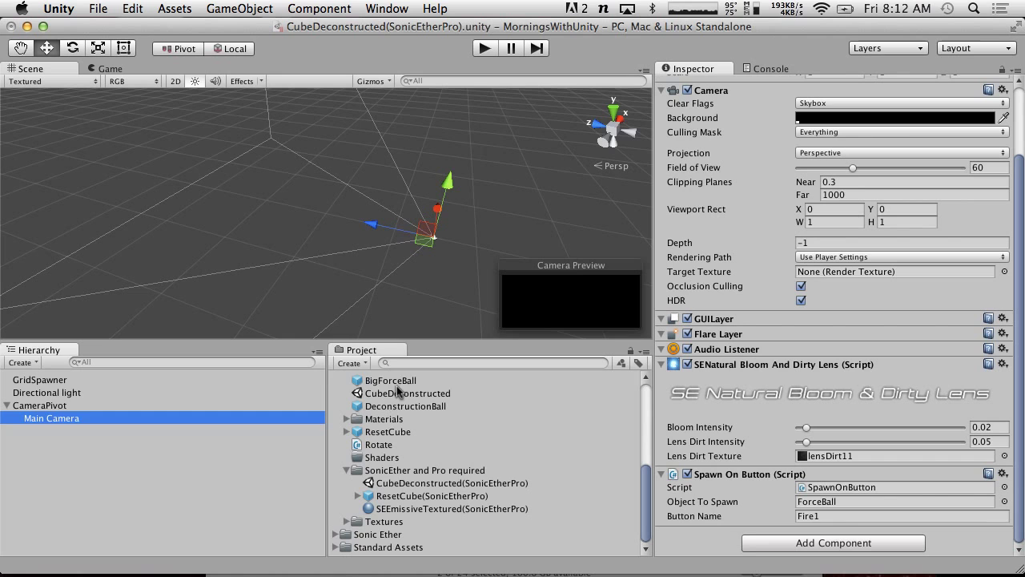
pyautogui.moveTo(393, 382); pyautogui.dragTo(837, 502)
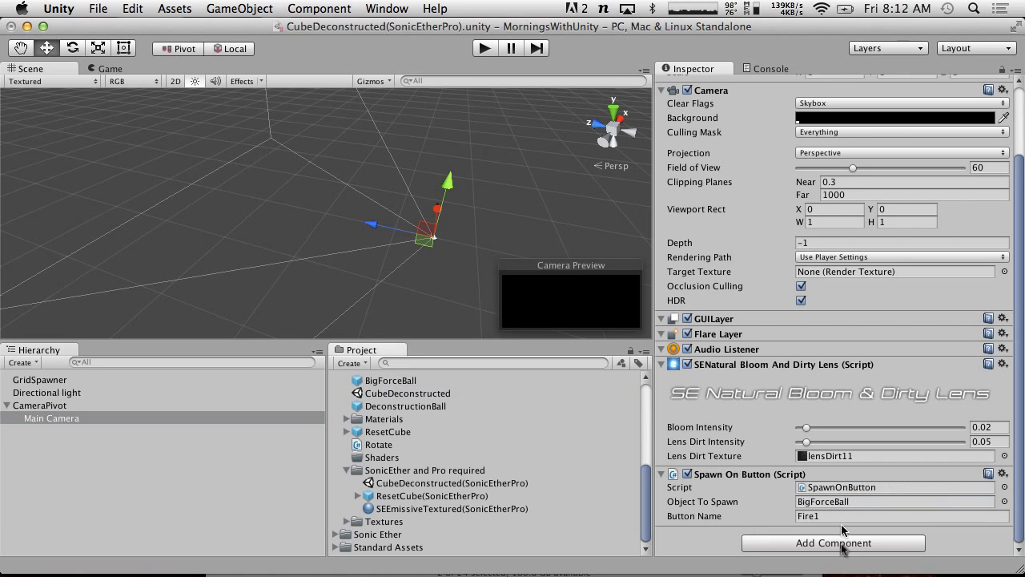
# Run the CubeDeconstructed(SonicEtherPro) scene, fire the big force ball at the cube, and stop the playback
pyautogui.click(485, 49)
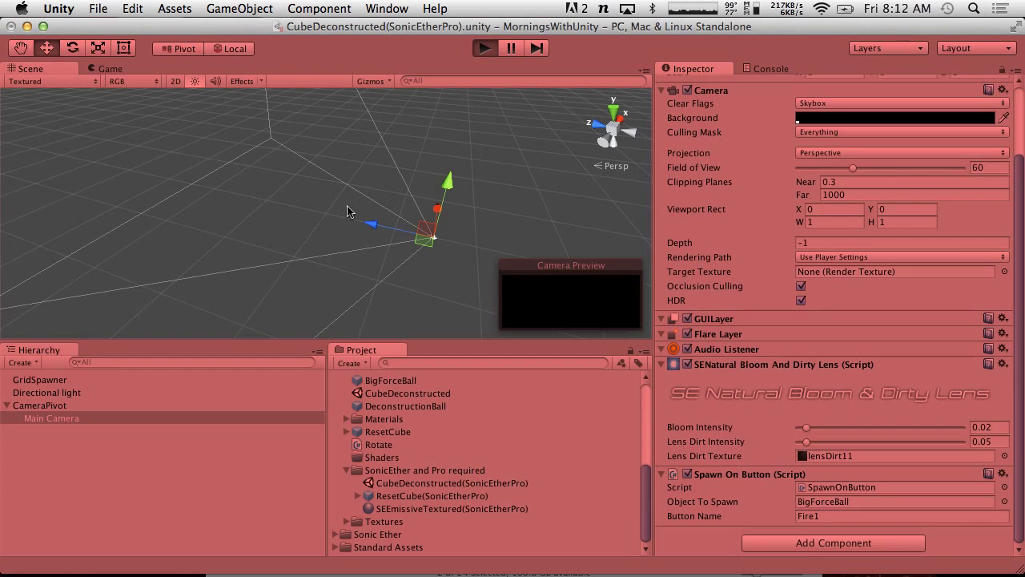
pyautogui.click(334, 195)
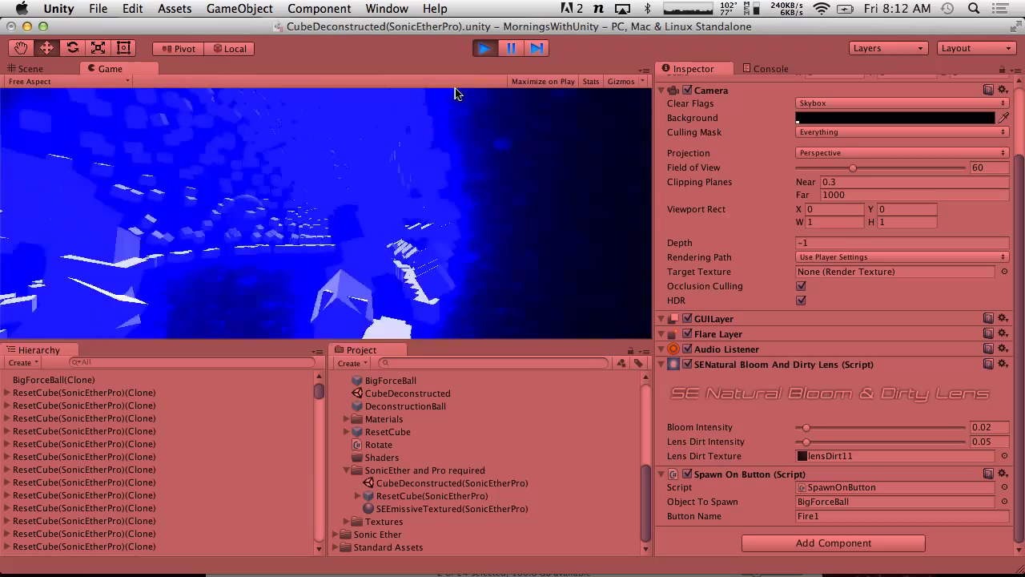
pyautogui.click(485, 48)
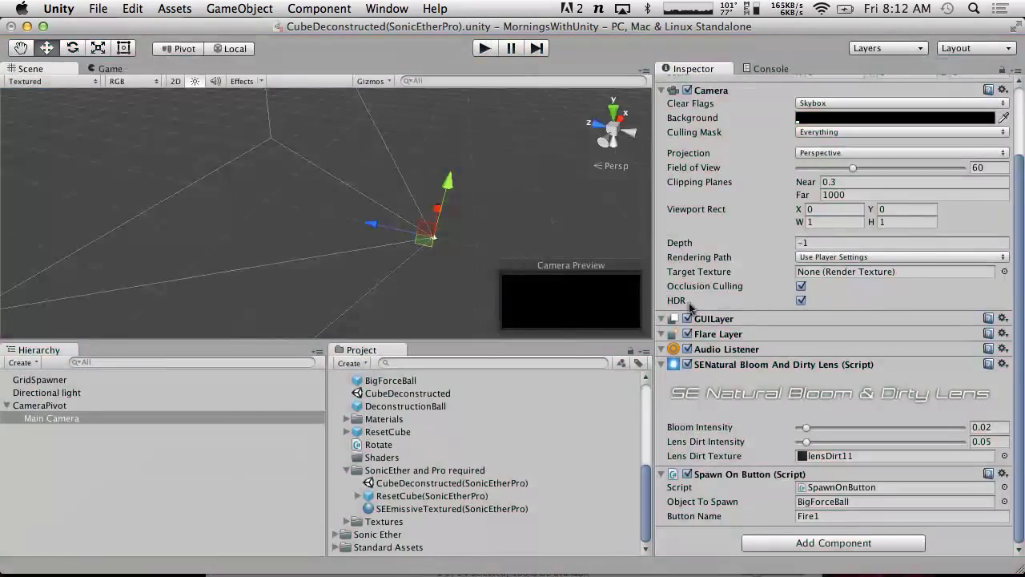
# Disable the Mesh Renderer on the BigForceBall prefab and test the invisible ball in a short playback
pyautogui.click(401, 382)
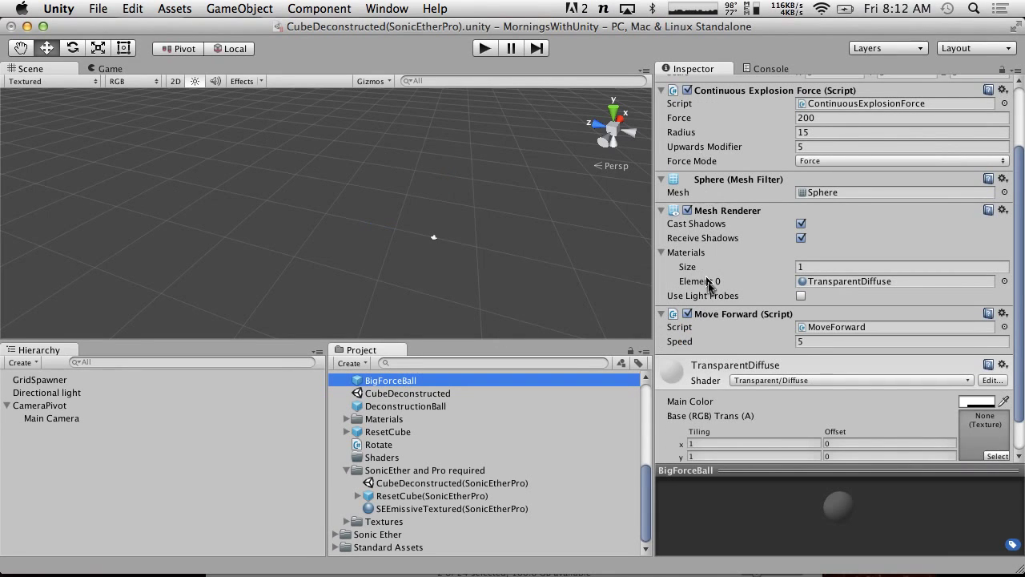
pyautogui.scroll(3, 708, 285)
pyautogui.click(689, 296)
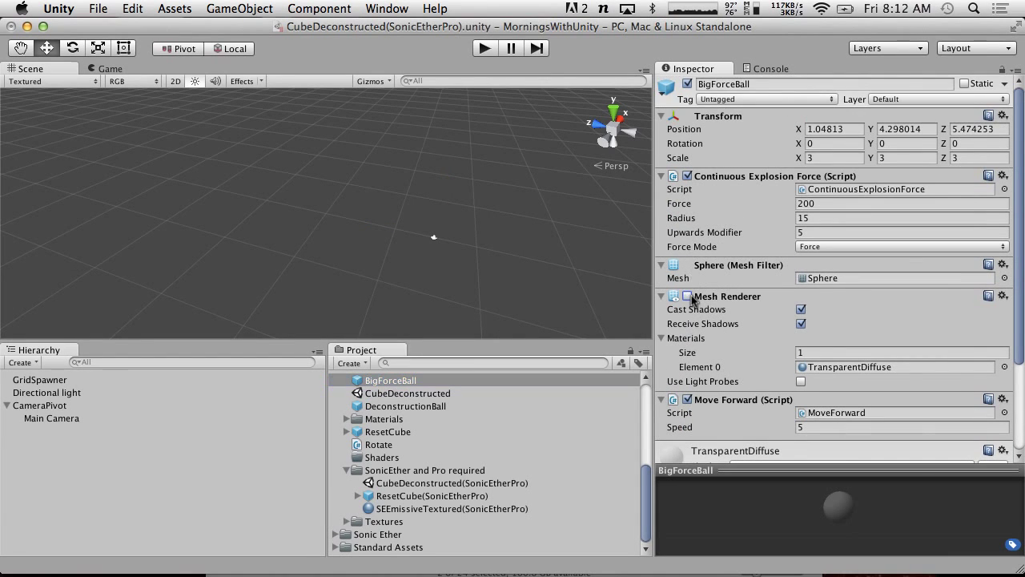
pyautogui.click(486, 48)
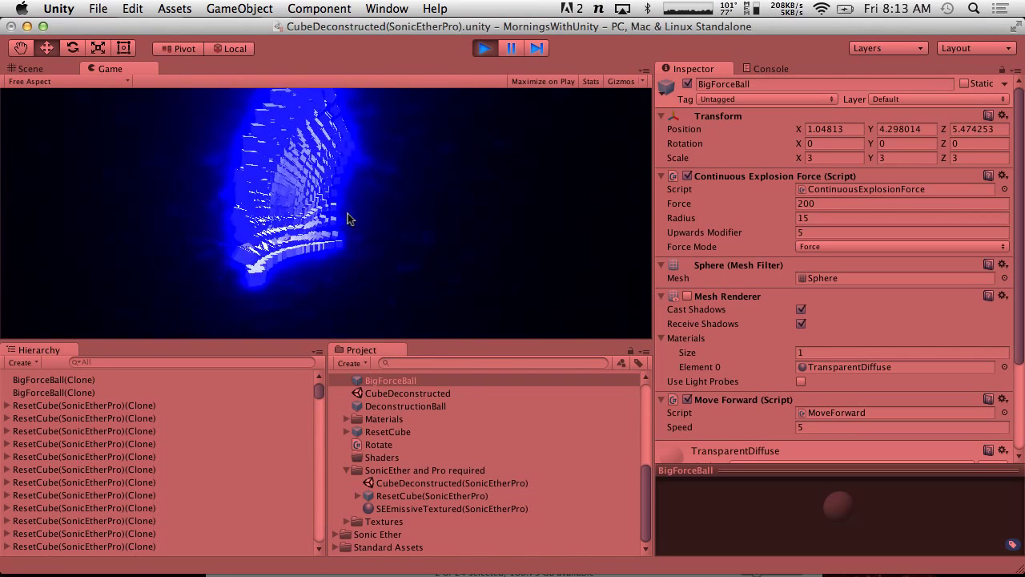
pyautogui.click(485, 49)
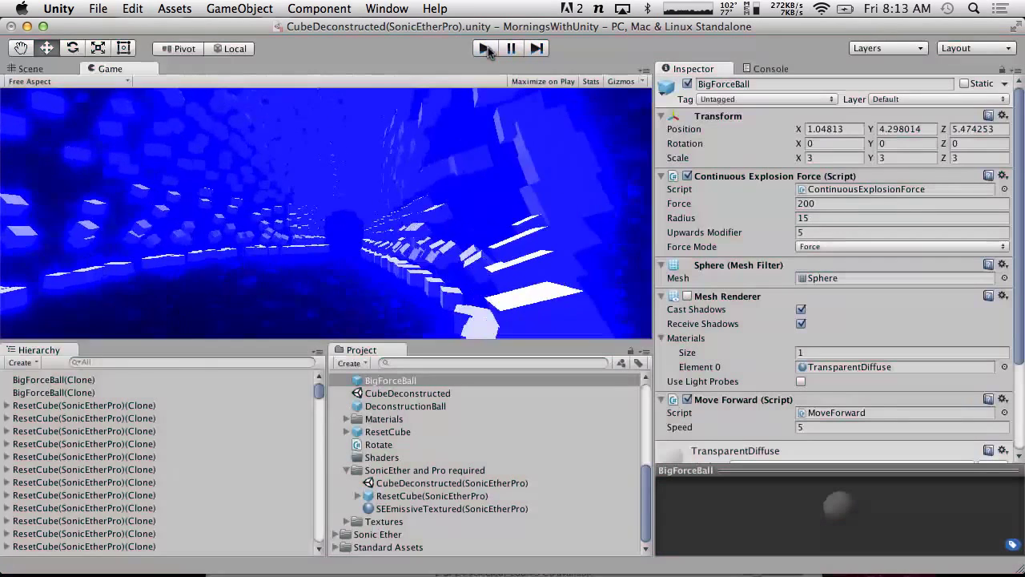
# Review the Main Camera's components, the Cube inside the ResetCube(SonicEtherPro) prefab, and the Sonic Ether folder
pyautogui.scroll(5, 404, 475)
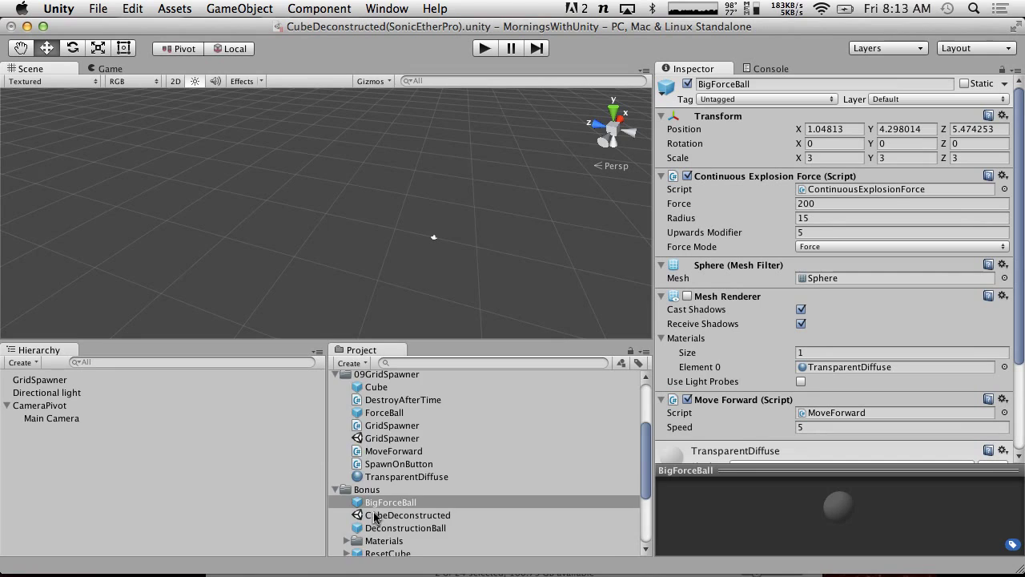
pyautogui.scroll(-5, 375, 517)
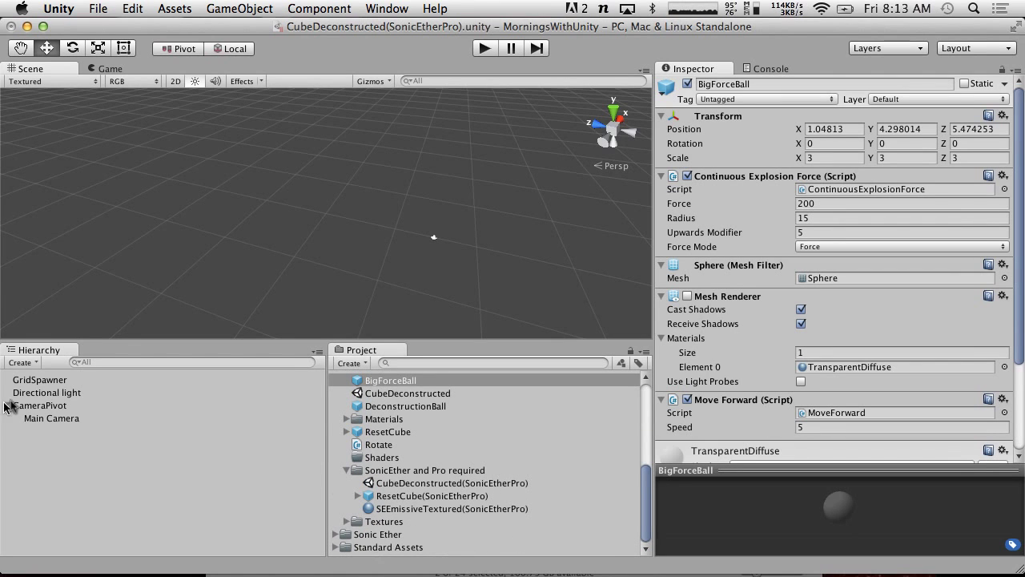
pyautogui.click(69, 418)
pyautogui.scroll(-3, 800, 457)
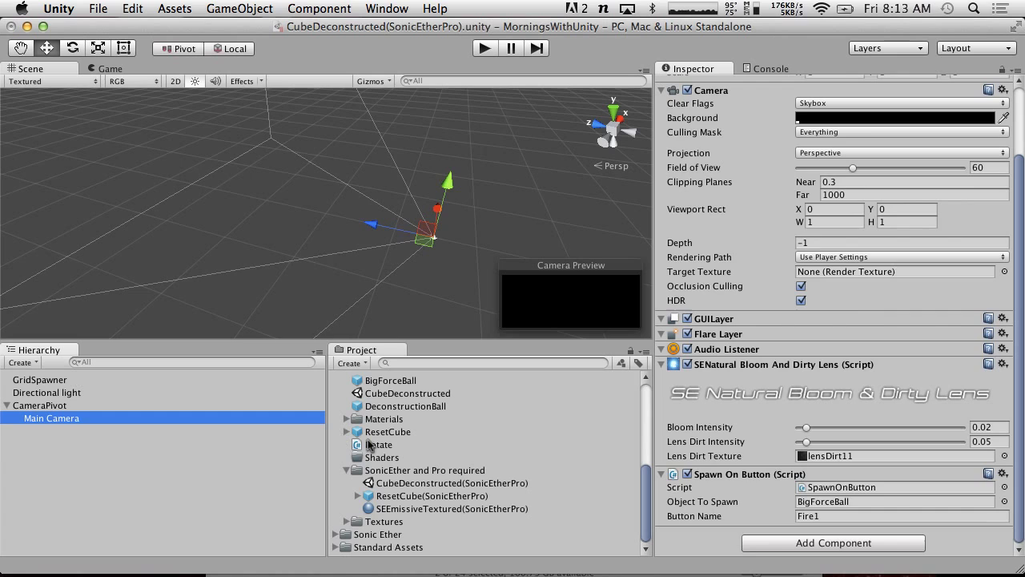
pyautogui.click(403, 498)
pyautogui.click(359, 496)
pyautogui.click(398, 509)
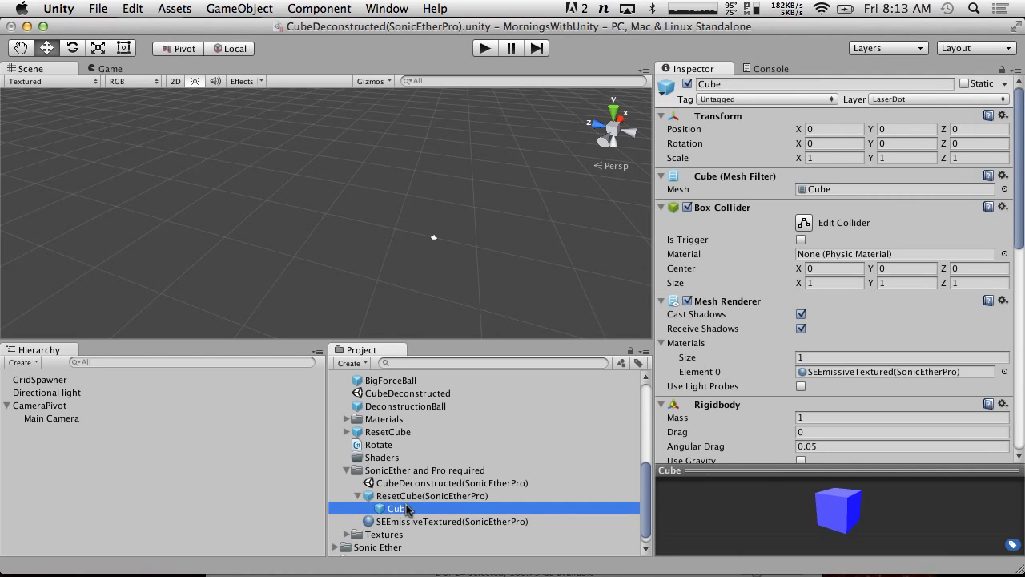
pyautogui.scroll(-10, 834, 320)
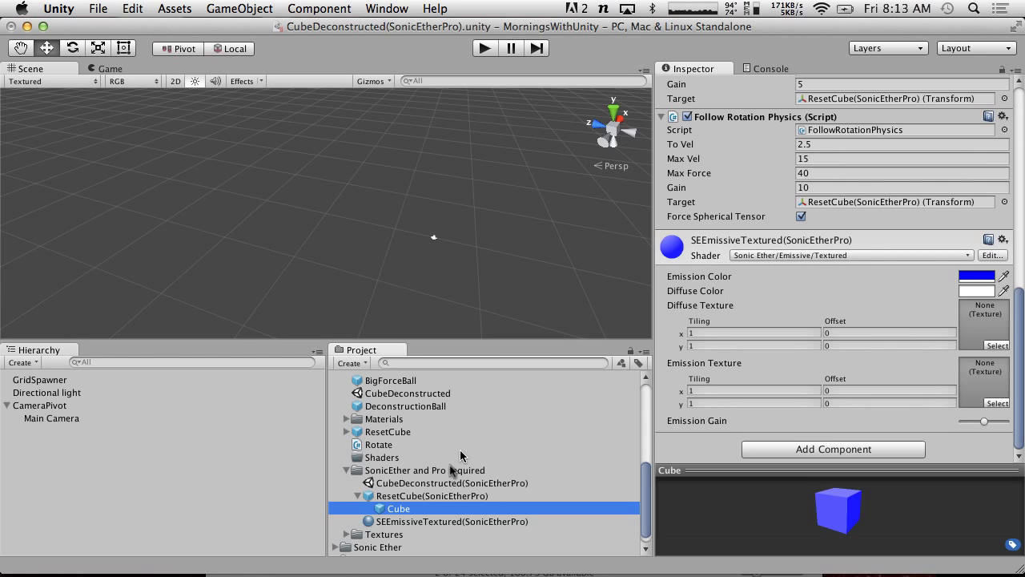
pyautogui.click(357, 545)
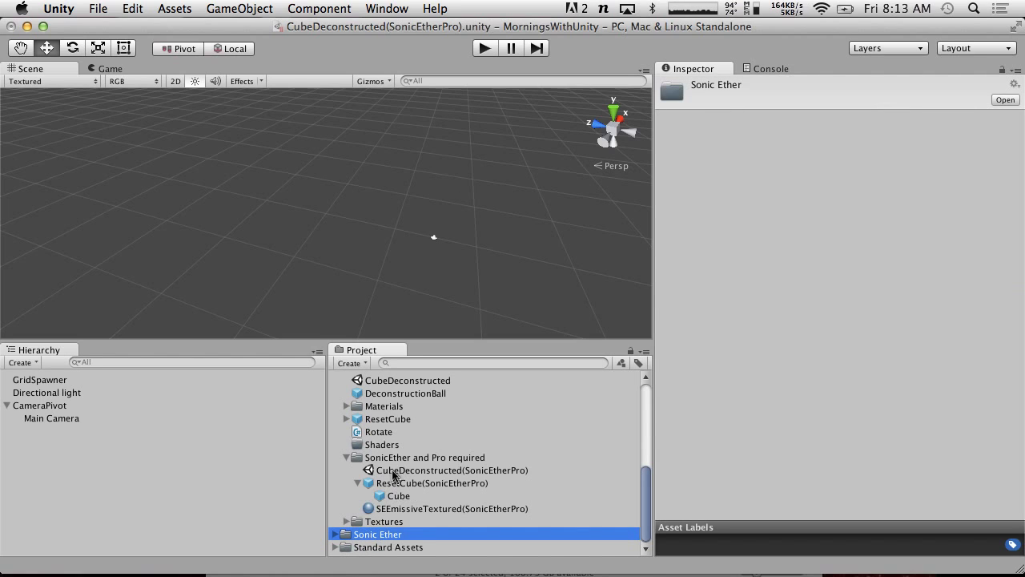
# Open the CubeDeconstructed scene from the Bonus folder, saving the changes to the current scene
pyautogui.scroll(3, 381, 445)
pyautogui.click(346, 533)
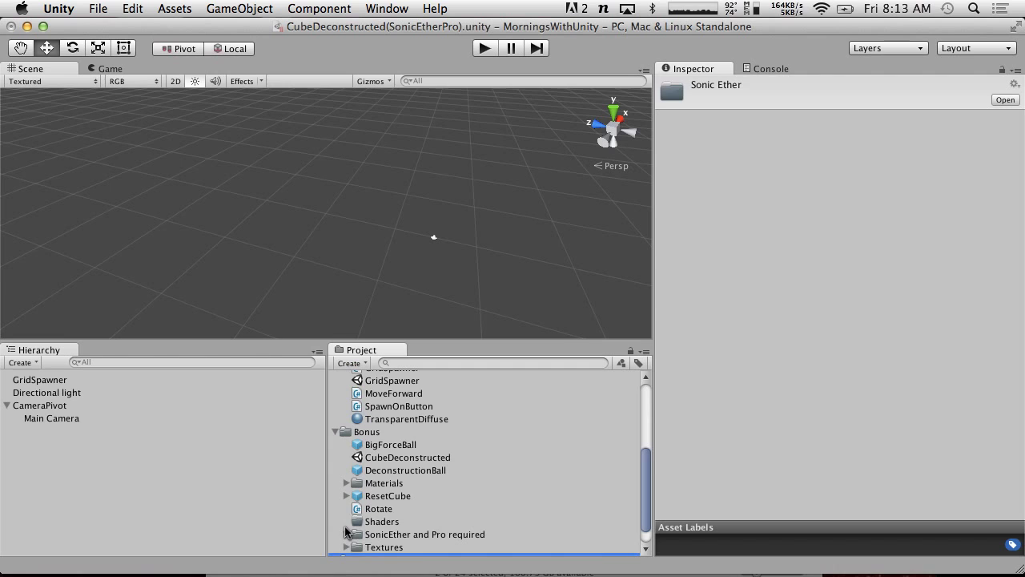
pyautogui.doubleClick(383, 458)
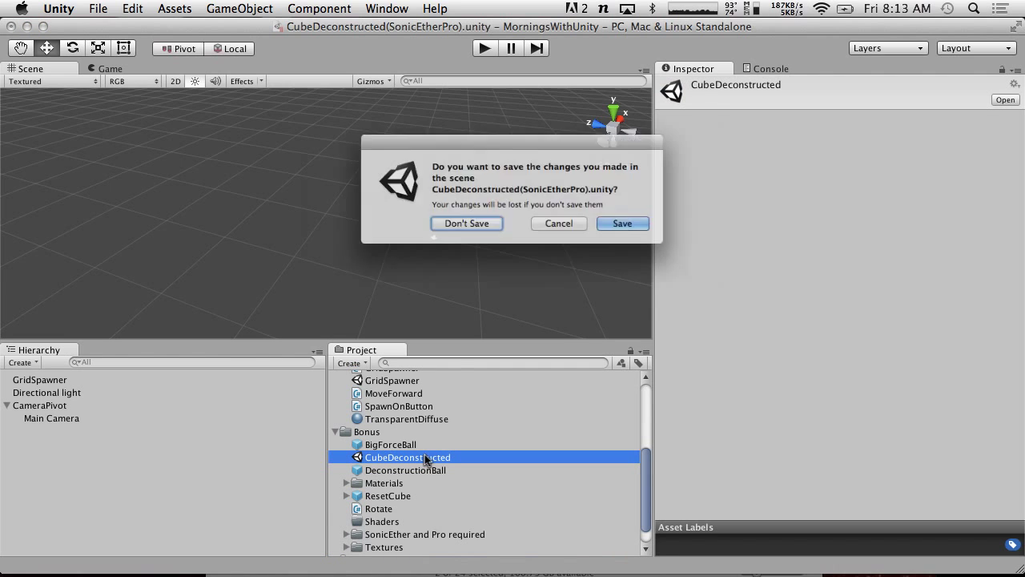
pyautogui.click(623, 232)
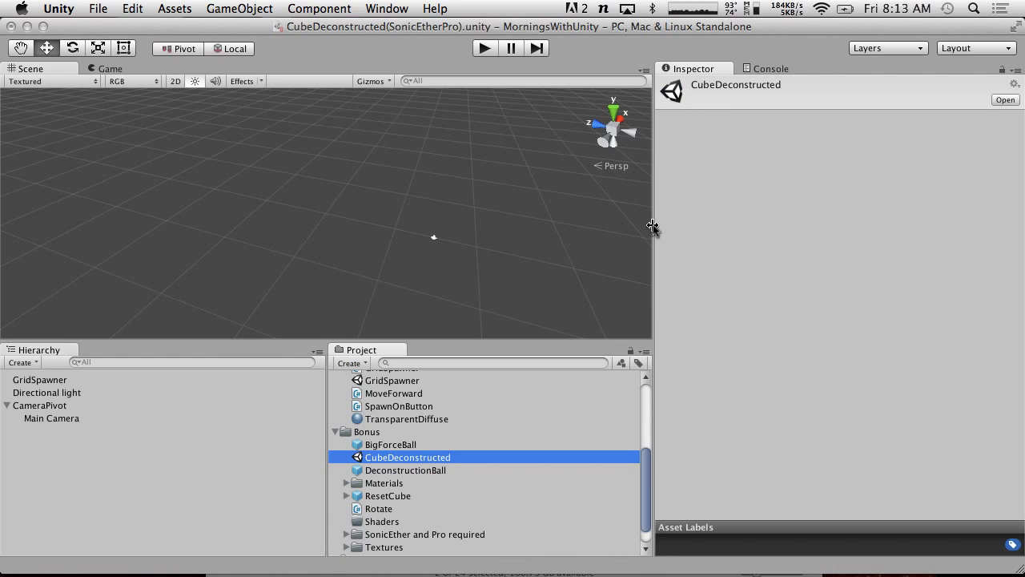
# Run the CubeDeconstructed scene, fire the regular force ball at the cube, and stop the playback
pyautogui.click(486, 49)
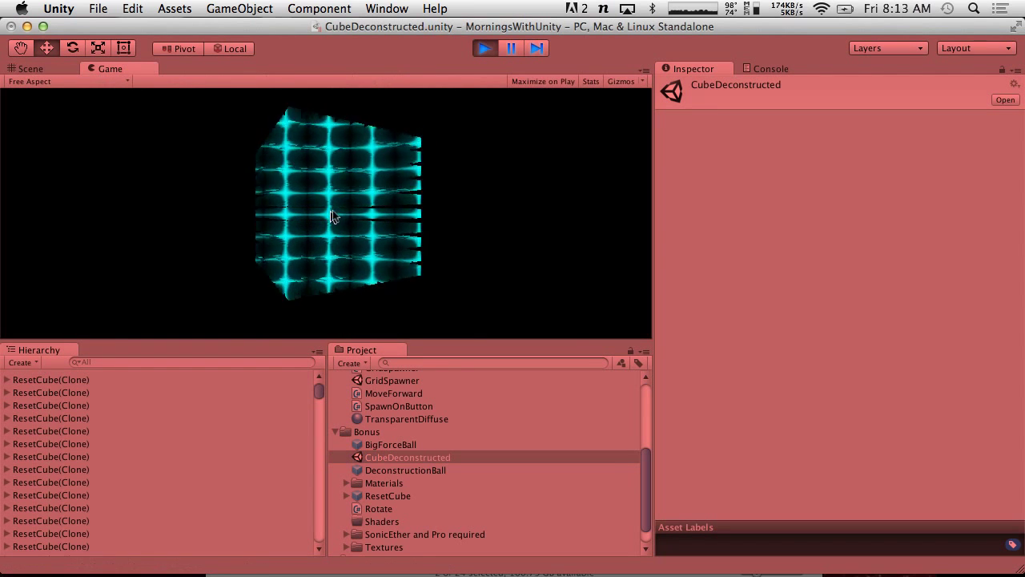
pyautogui.click(335, 210)
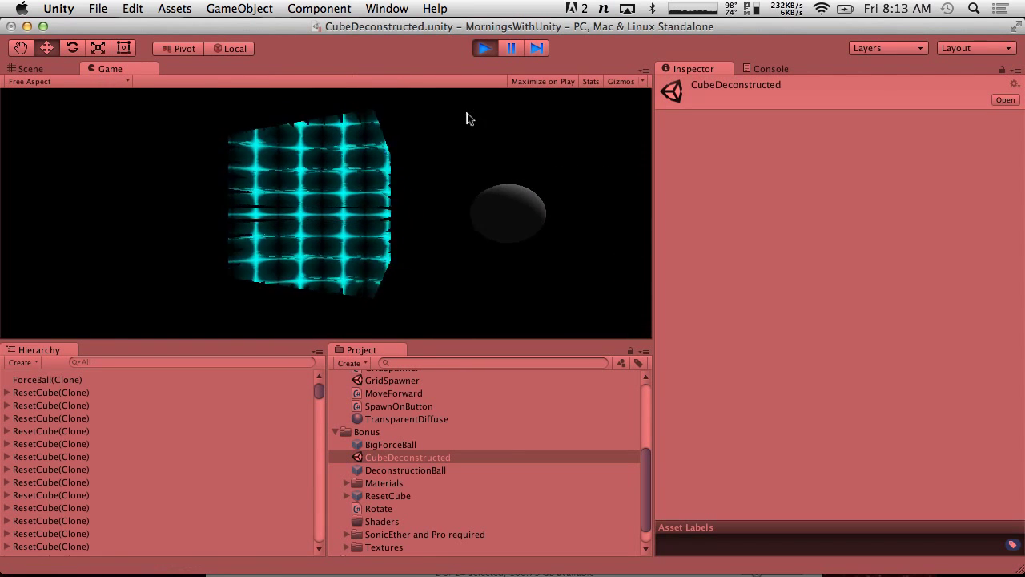
pyautogui.click(484, 49)
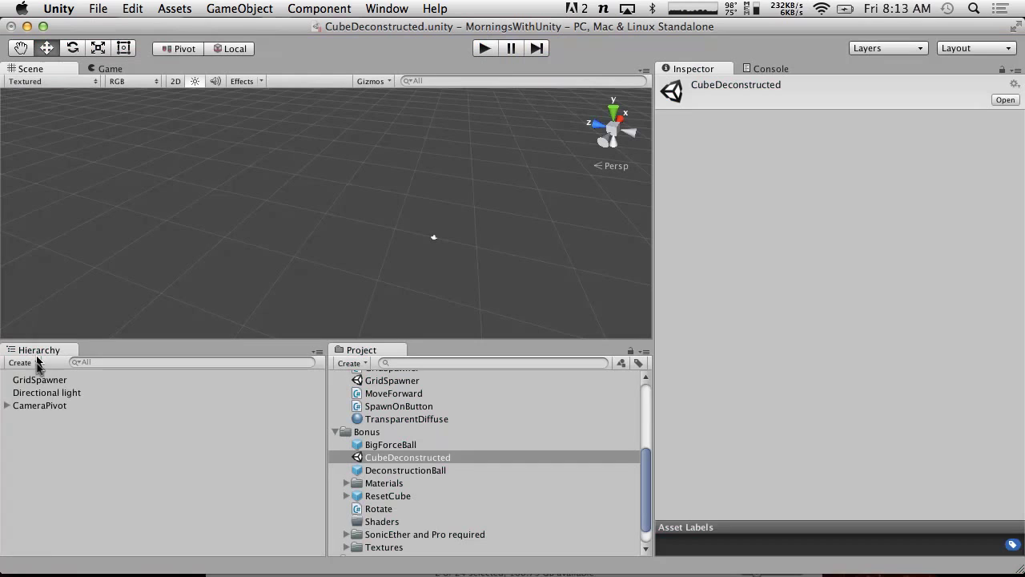
# In the CubeDeconstructed scene, assign BigForceBall as the Object To Spawn in the Main Camera's Spawn On Button script
pyautogui.click(32, 405)
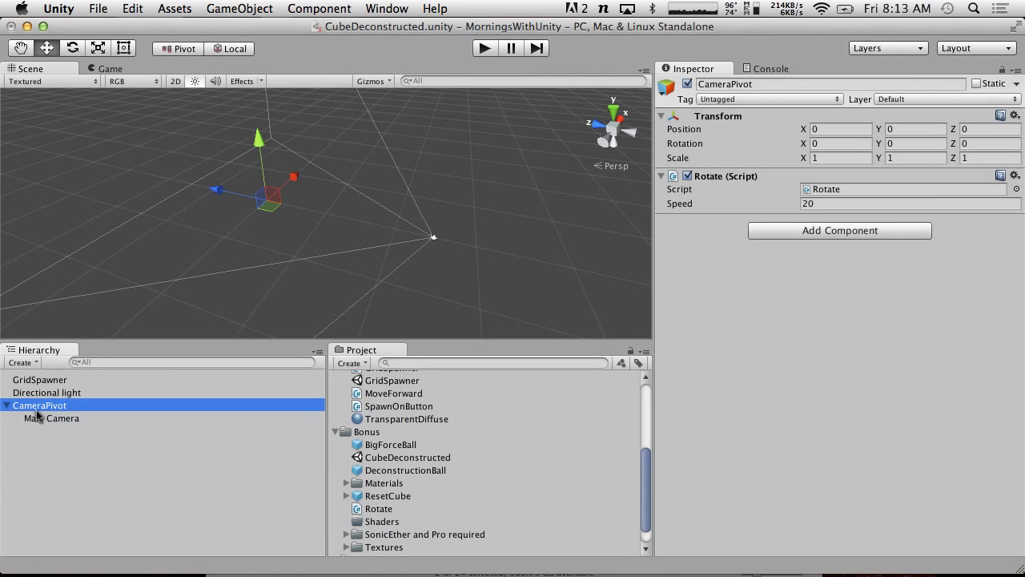
pyautogui.click(37, 416)
pyautogui.click(378, 444)
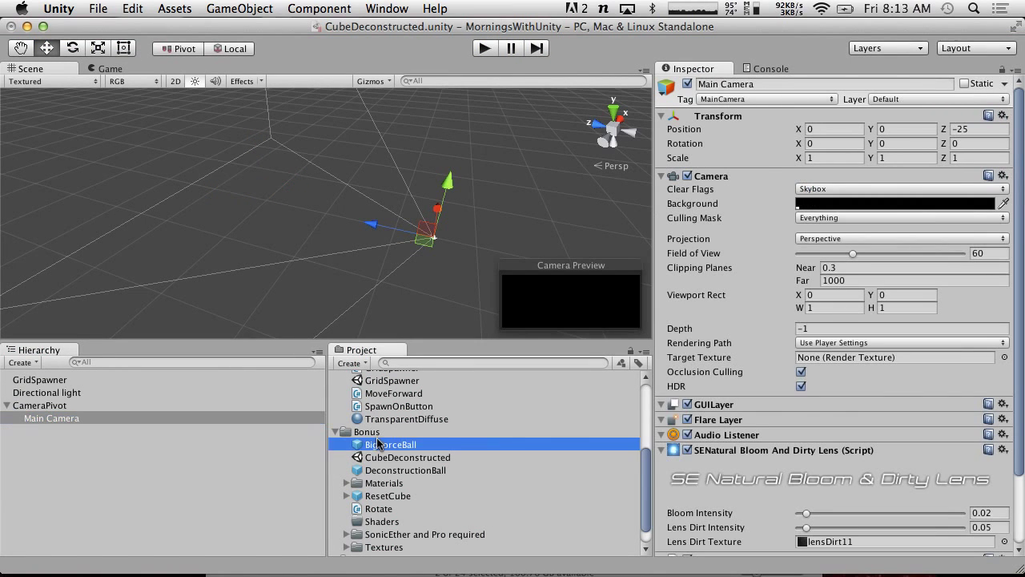
pyautogui.moveTo(378, 444); pyautogui.dragTo(830, 501)
# Run the CubeDeconstructed scene, fire big force balls at the cube, and stop the playback
pyautogui.click(484, 48)
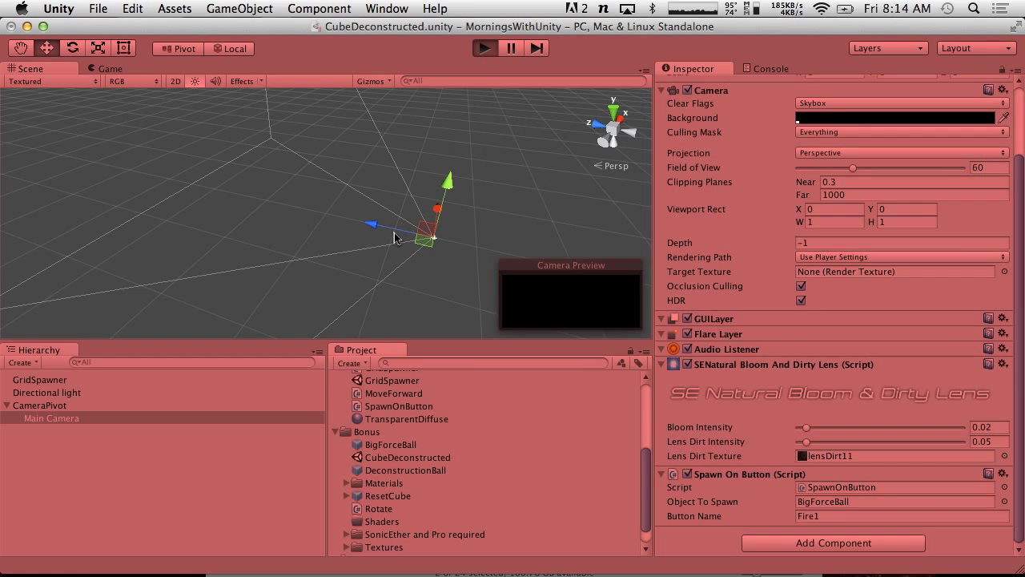
pyautogui.click(325, 204)
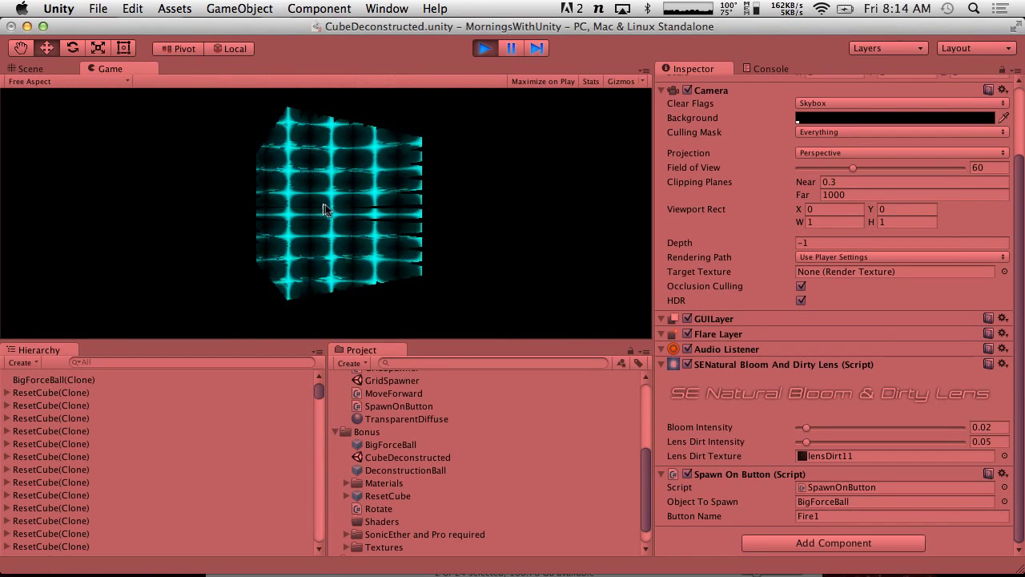
pyautogui.click(403, 233)
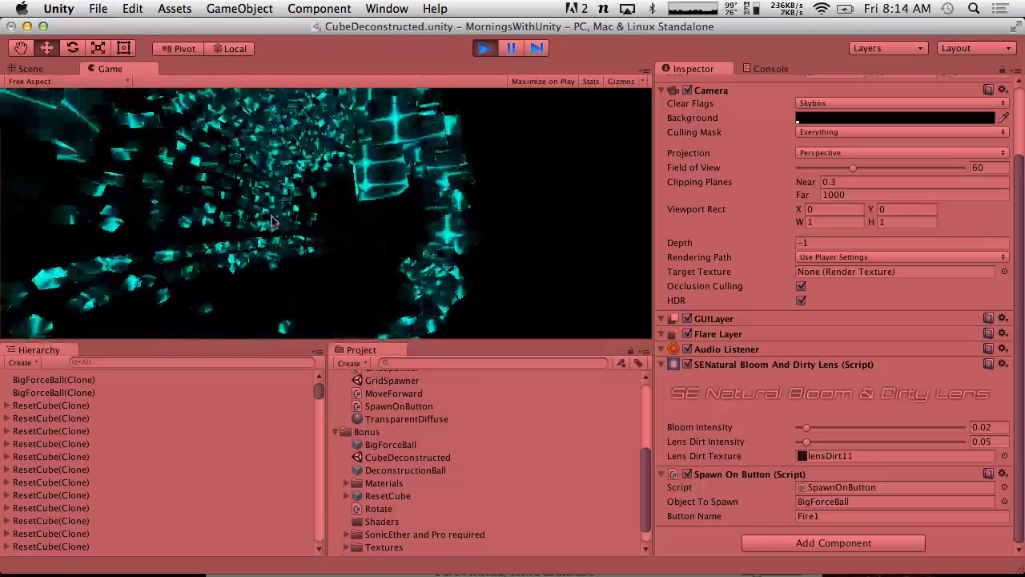
pyautogui.click(483, 50)
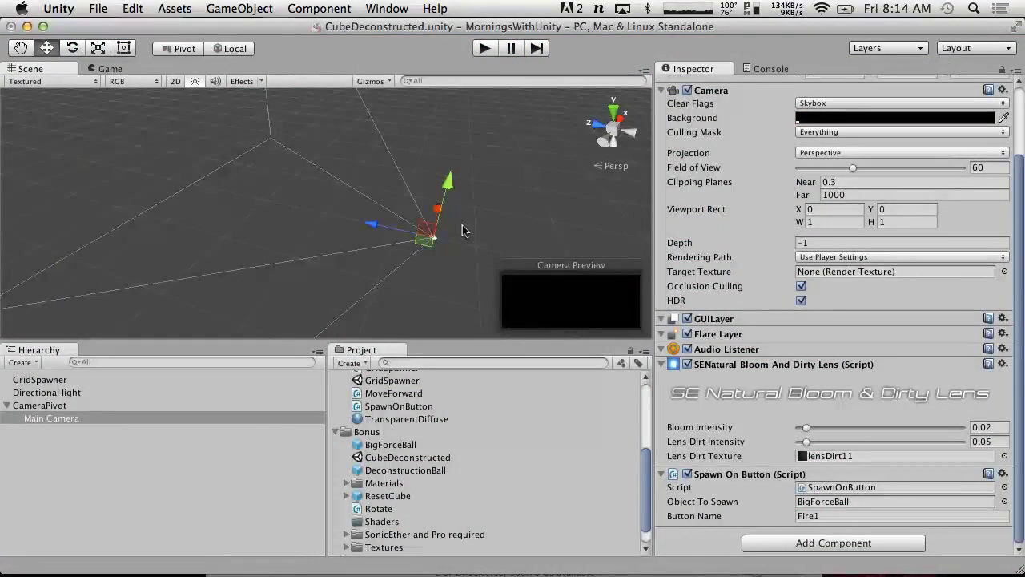
# Create a project folder named 10CubeReconstructed at the top level of the project assets
pyautogui.click(336, 434)
pyautogui.click(336, 406)
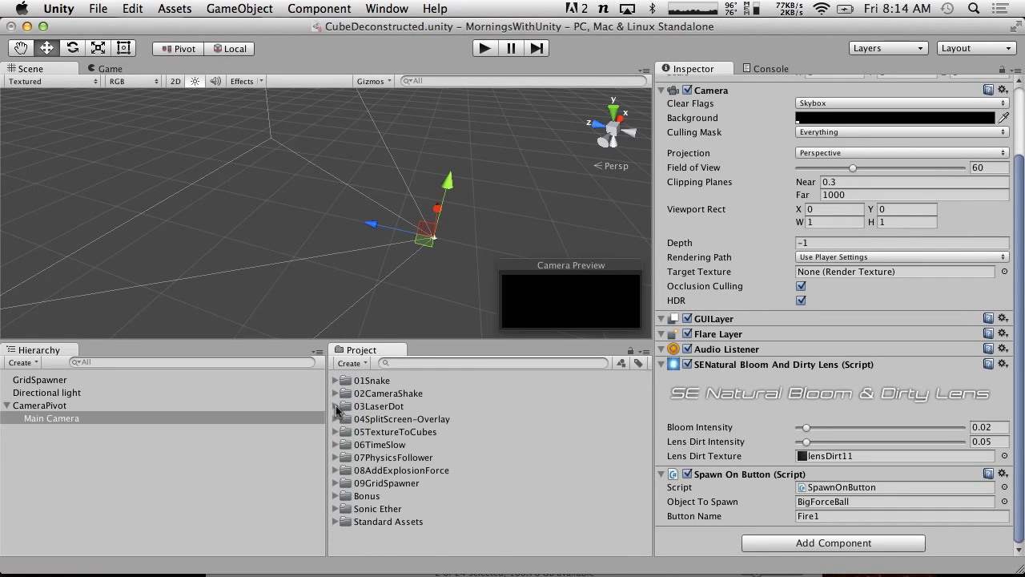
pyautogui.click(350, 363)
pyautogui.click(368, 379)
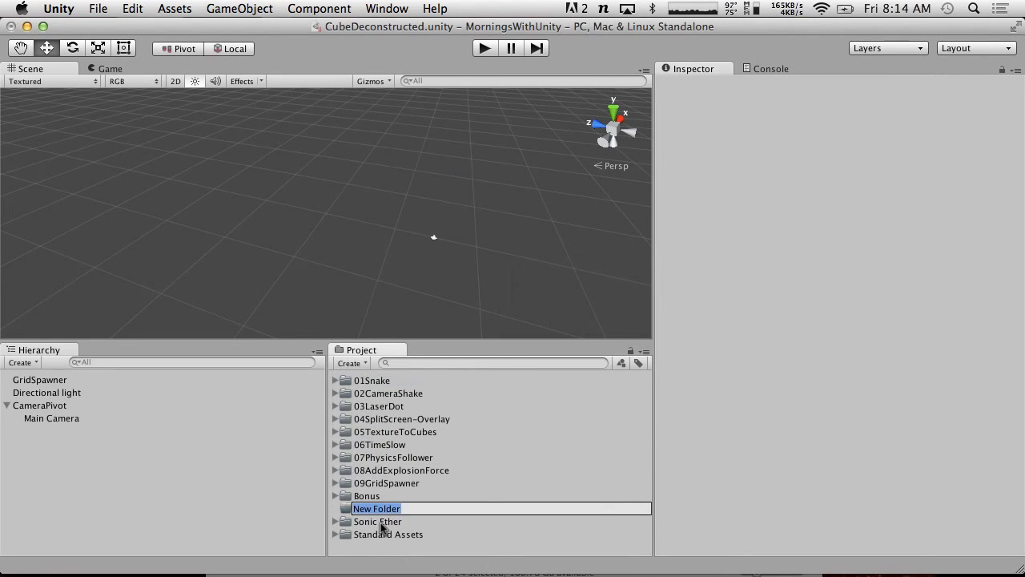
pyautogui.write('10')
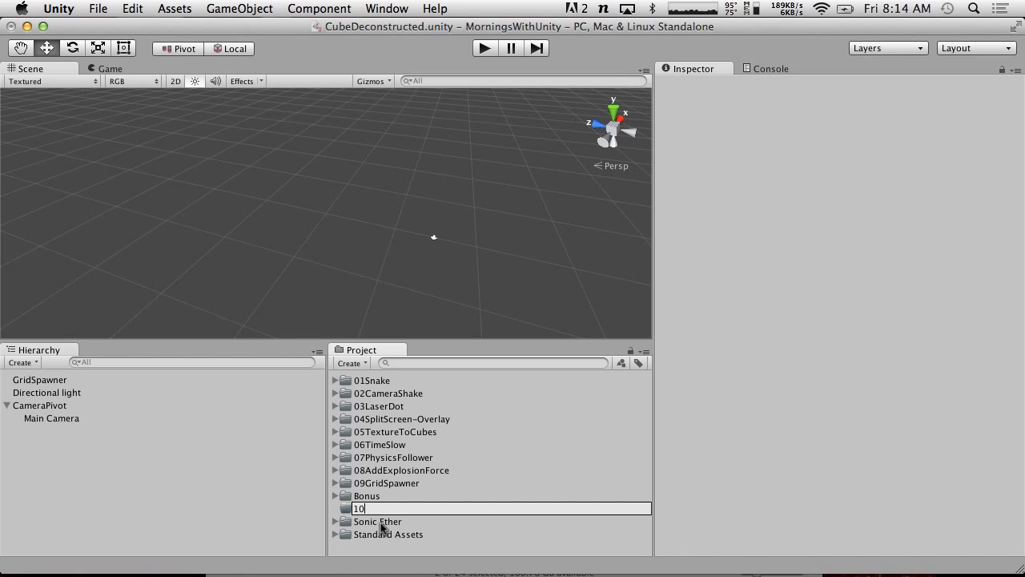
pyautogui.write('CubeReconstructed')
pyautogui.press('Return')
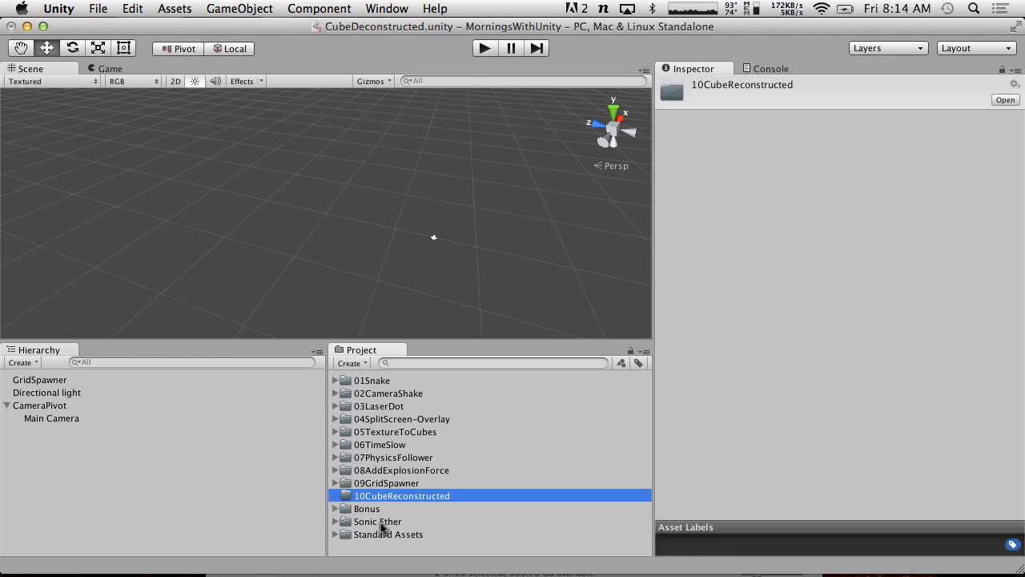
# Duplicate the GridSpawner scene from the 09GridSpawner folder and move the copy into the 10CubeReconstructed folder
pyautogui.click(336, 509)
pyautogui.click(336, 509)
pyautogui.click(337, 483)
pyautogui.scroll(-5, 373, 489)
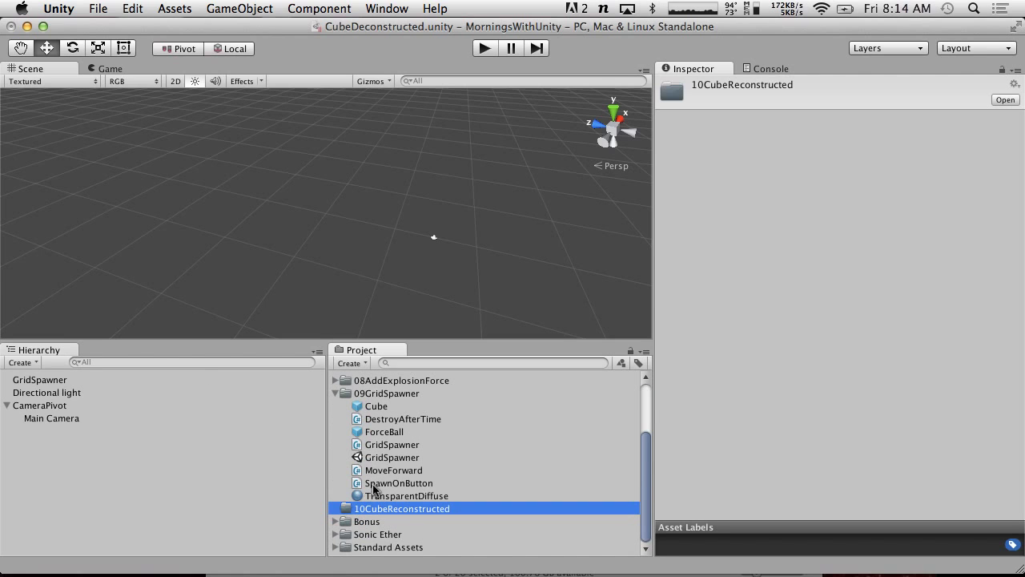
pyautogui.click(375, 457)
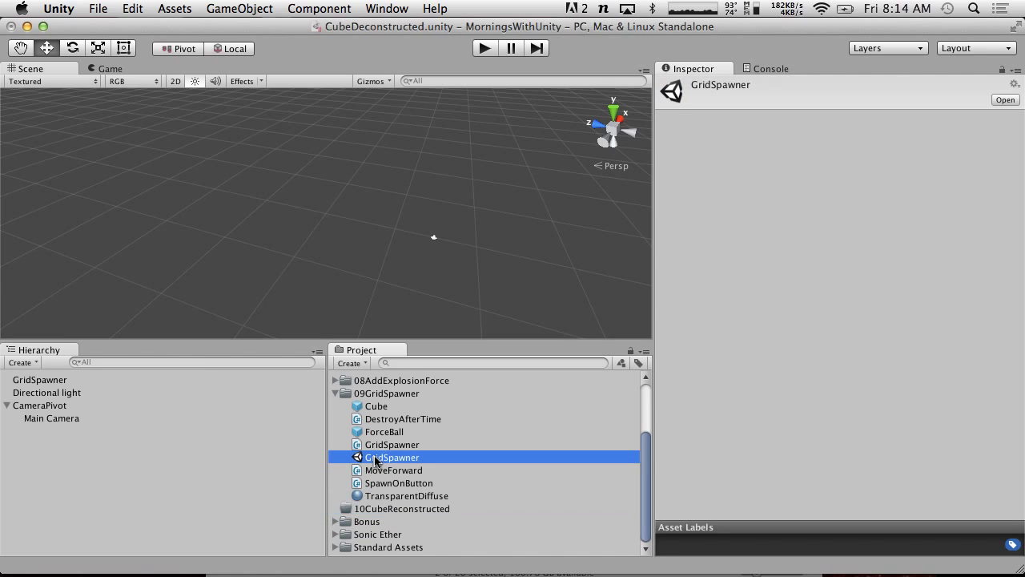
pyautogui.press('super+d')
pyautogui.moveTo(392, 473); pyautogui.dragTo(380, 521)
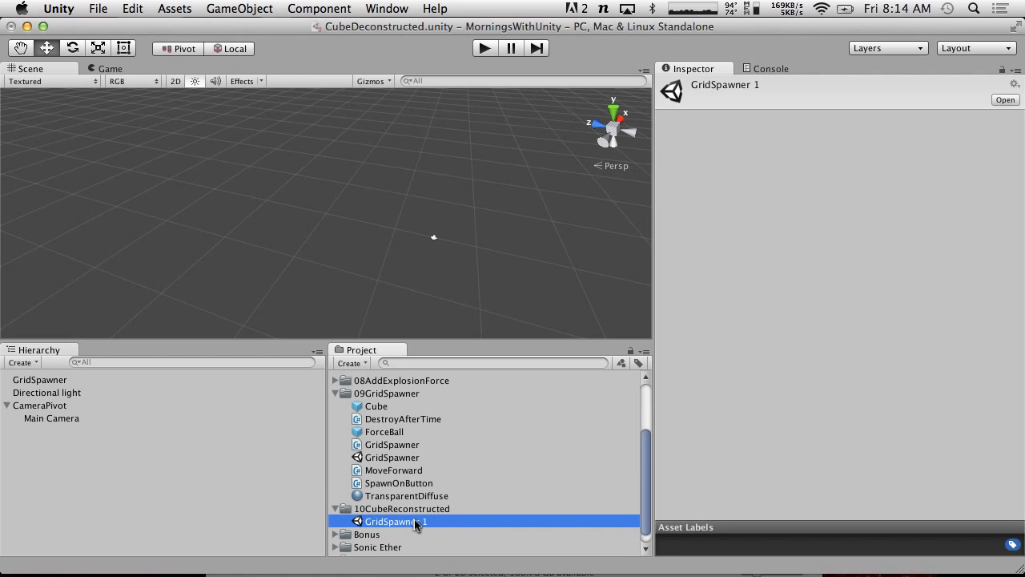
# Rename the copied scene CubeReconstructed and open it, saving the changes to the CubeDeconstructed scene
pyautogui.click(448, 523)
pyautogui.press('Return')
pyautogui.doubleClick(397, 525)
pyautogui.click(568, 226)
pyautogui.click(399, 521)
pyautogui.write('CubeReconstru')
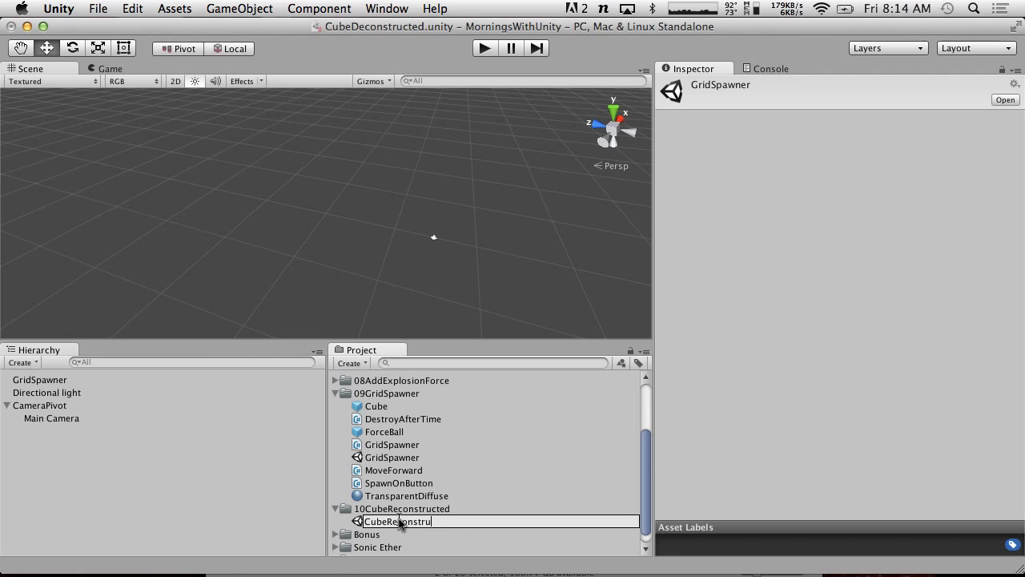
pyautogui.write('cted')
pyautogui.press('Return')
pyautogui.doubleClick(401, 521)
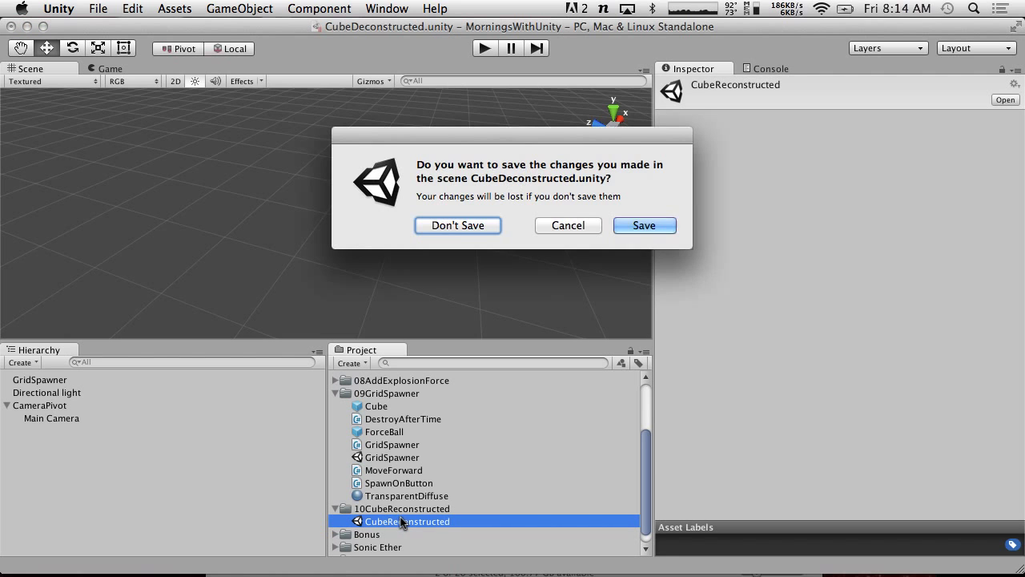
pyautogui.click(646, 225)
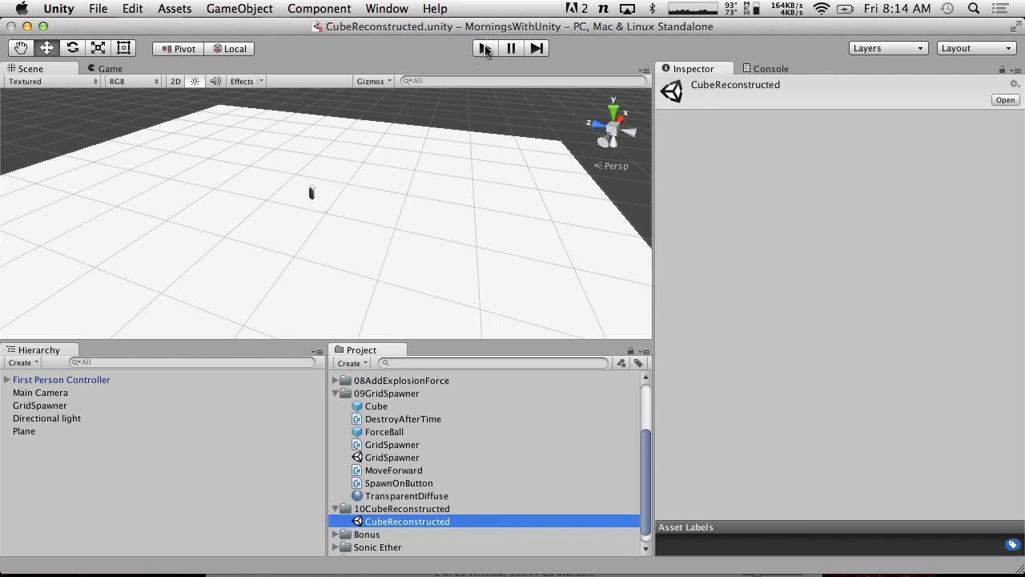
# Run the CubeReconstructed scene, fire a force ball at the cube grid, and stop the playback
pyautogui.click(486, 49)
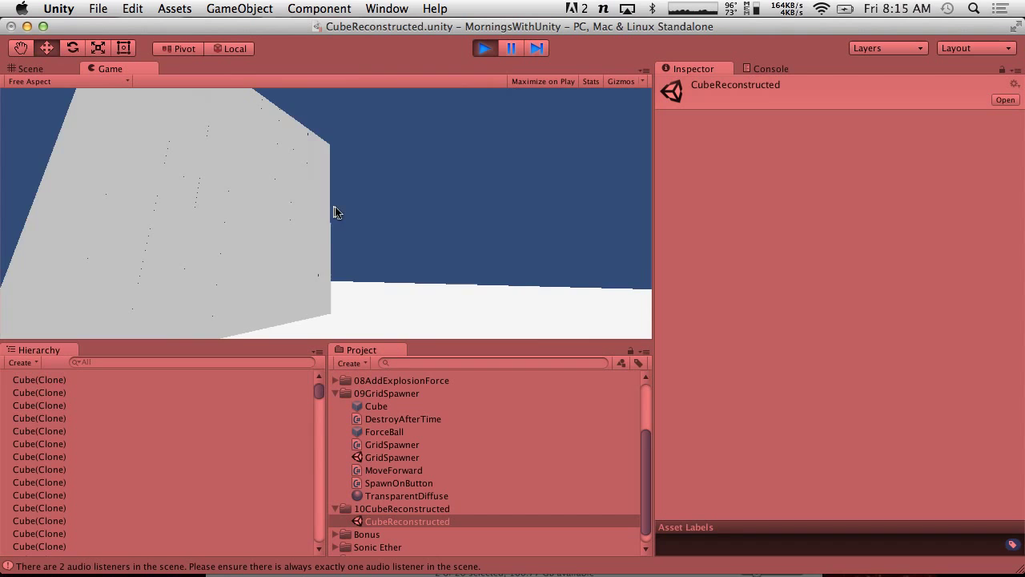
pyautogui.click(320, 210)
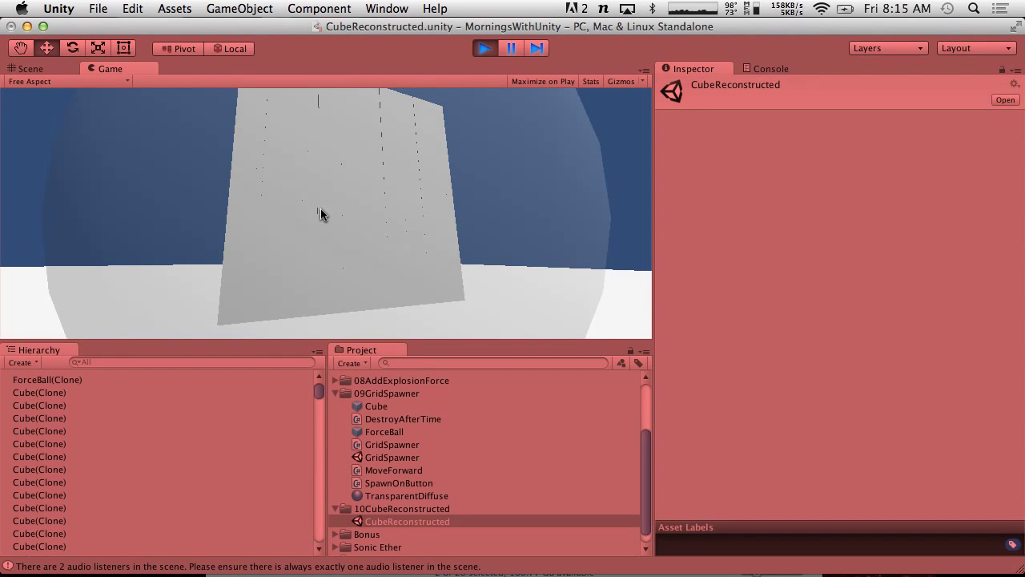
pyautogui.click(481, 50)
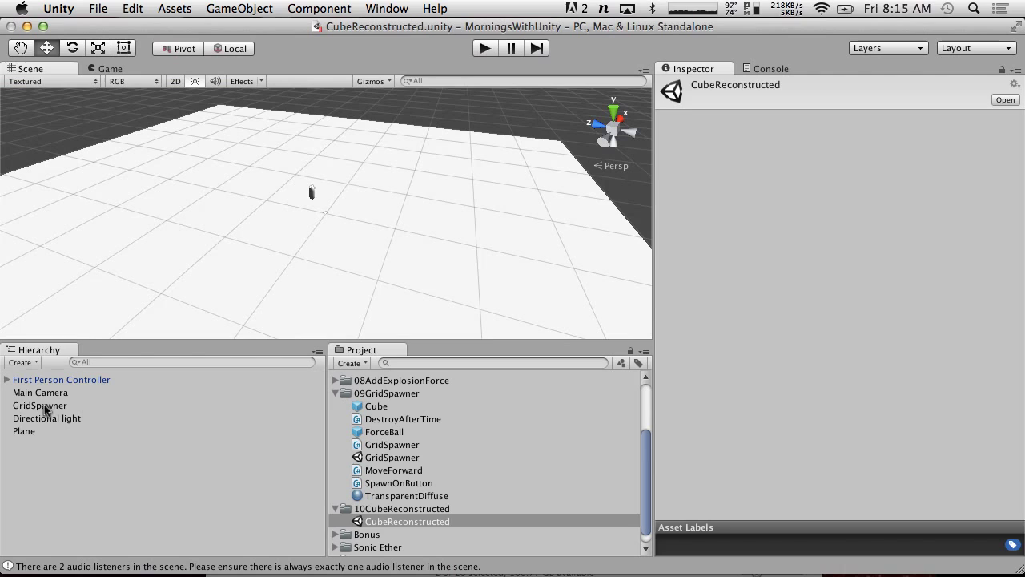
# Set the GridSpawner object's Object Spacing to 1.01 on the X, Y and Z axes
pyautogui.click(40, 405)
pyautogui.click(849, 261)
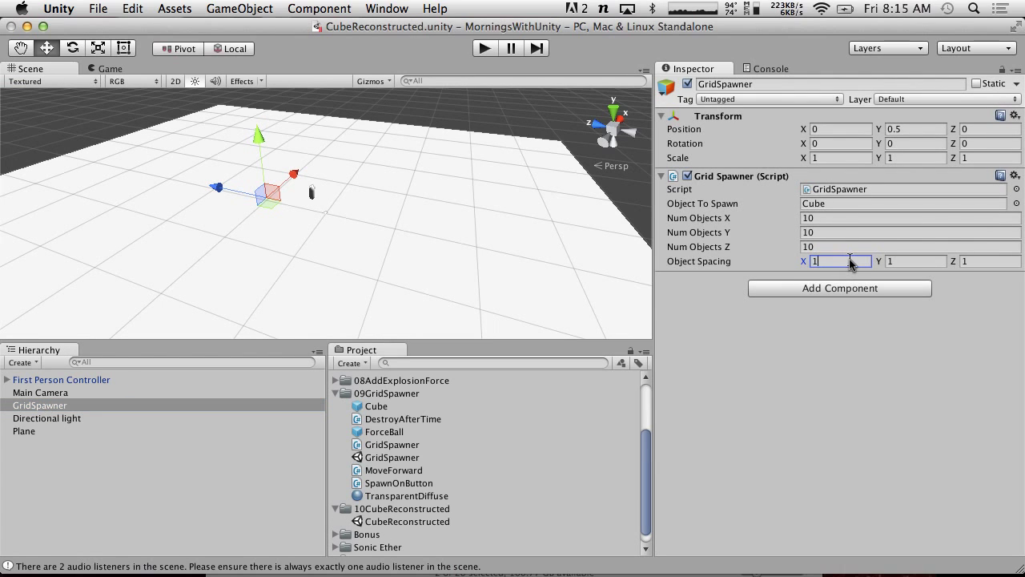
pyautogui.write('.01')
pyautogui.click(911, 262)
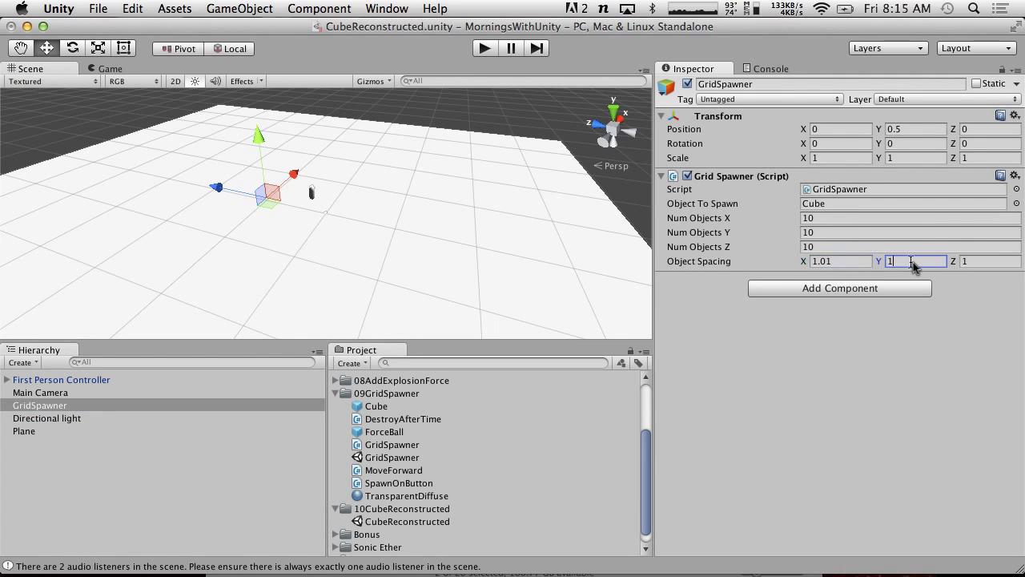
pyautogui.click(990, 261)
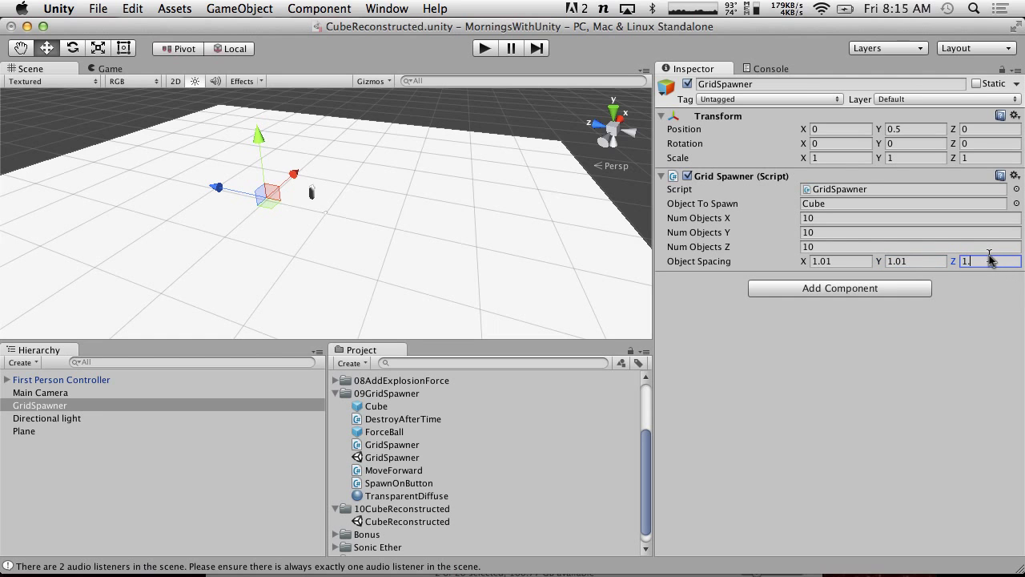
pyautogui.write('.01')
# Test the wider cube spacing by running the scene, firing a force ball at the grid, and stopping the playback
pyautogui.click(485, 48)
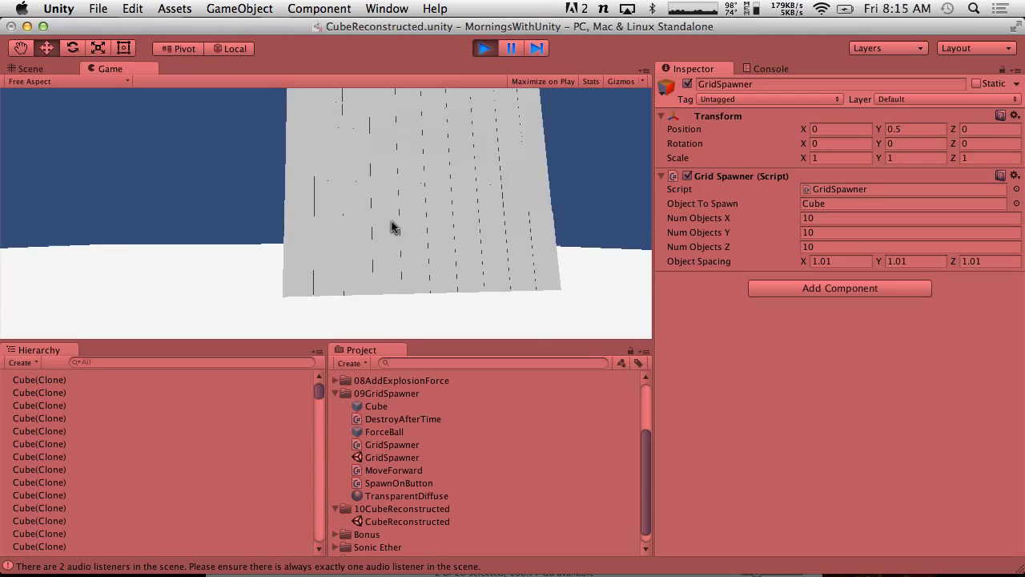
pyautogui.click(393, 217)
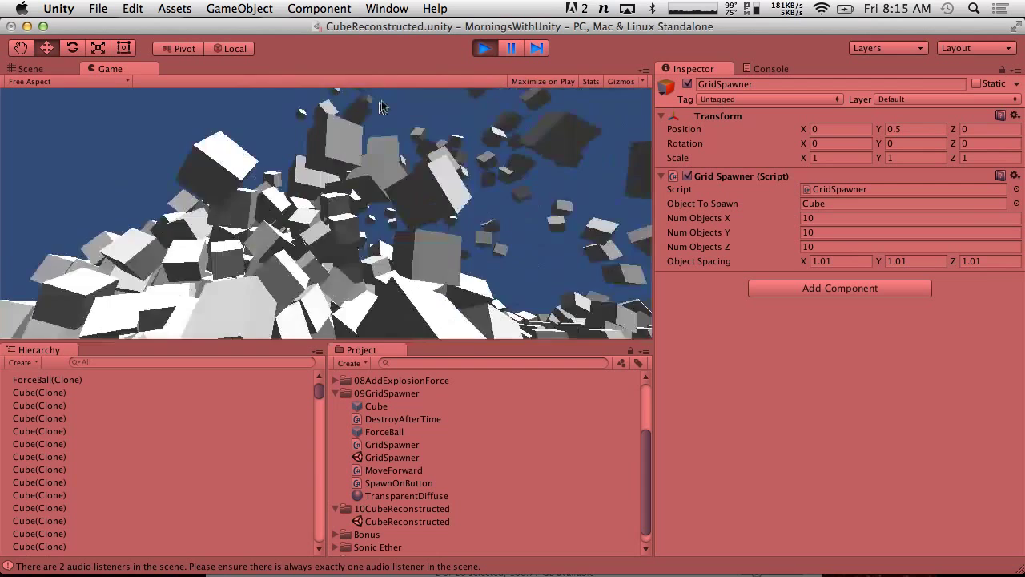
pyautogui.click(484, 49)
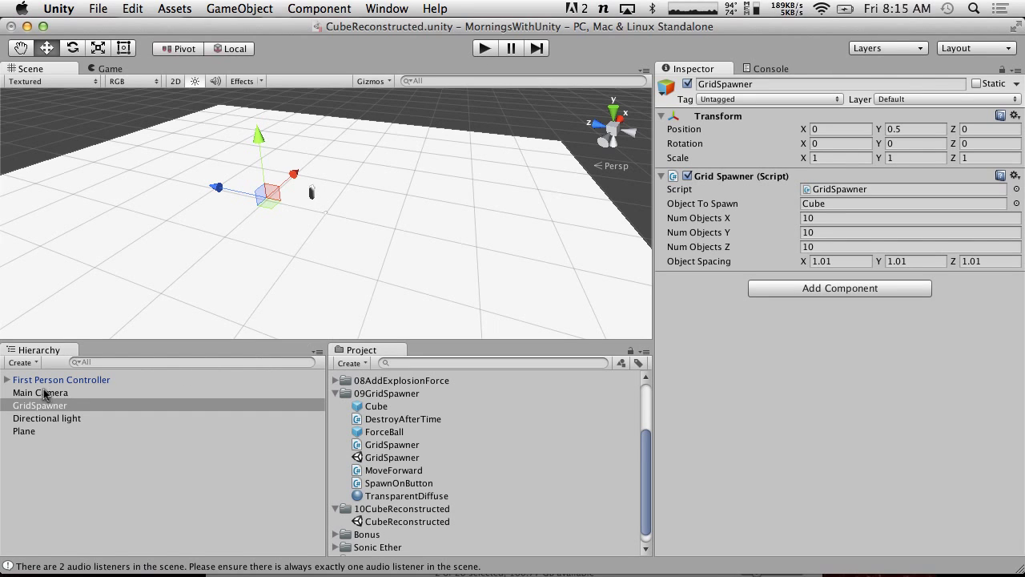
# Expand the First Person Controller's Main Camera hierarchy, then run the scene again, fire a force ball, and stop
pyautogui.click(7, 381)
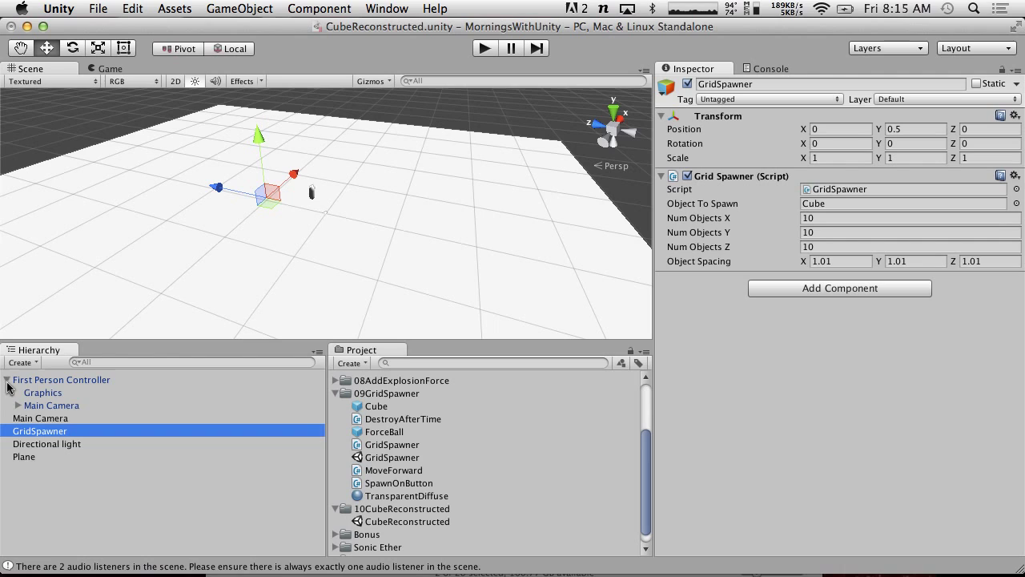
pyautogui.click(18, 406)
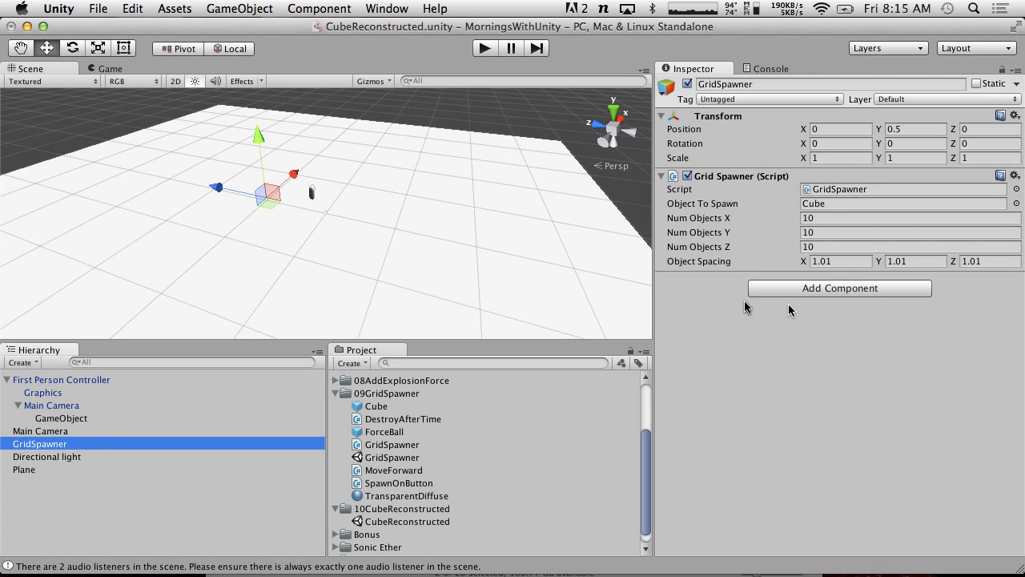
pyautogui.click(490, 48)
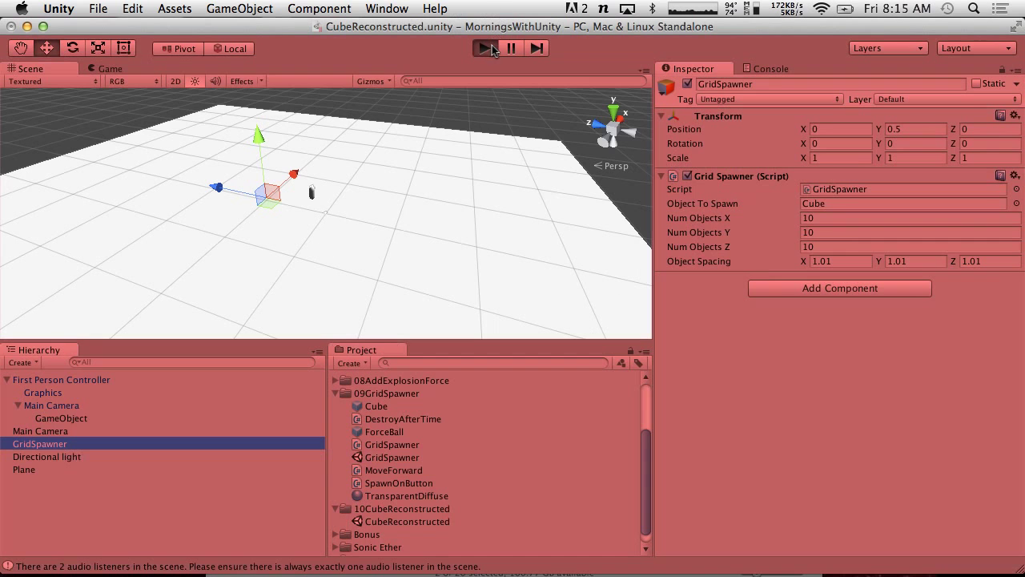
pyautogui.click(353, 163)
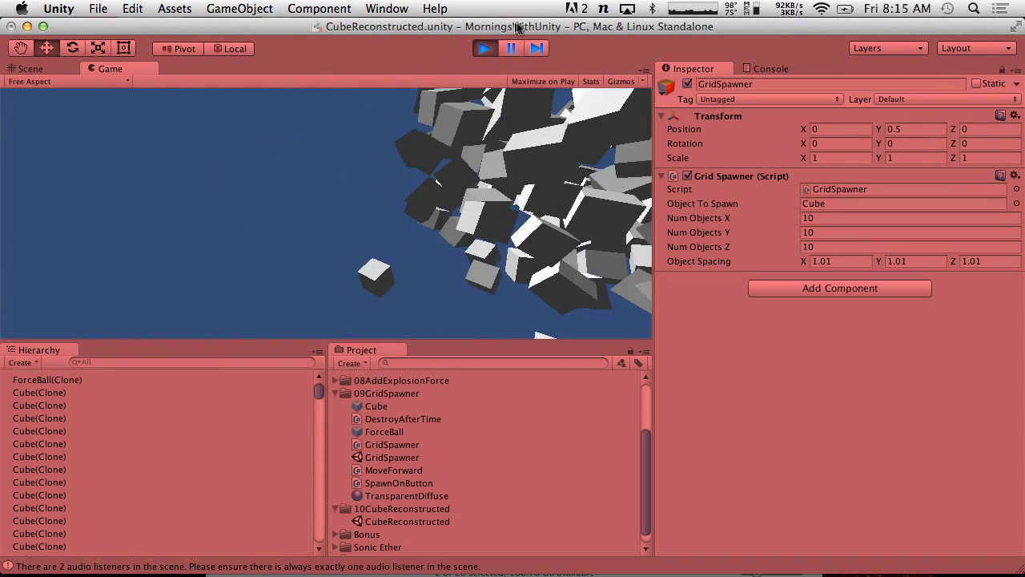
pyautogui.click(485, 49)
# Duplicate the Cube prefab from the 09GridSpawner folder and move the copy into the 10CubeReconstructed folder
pyautogui.scroll(3, 425, 466)
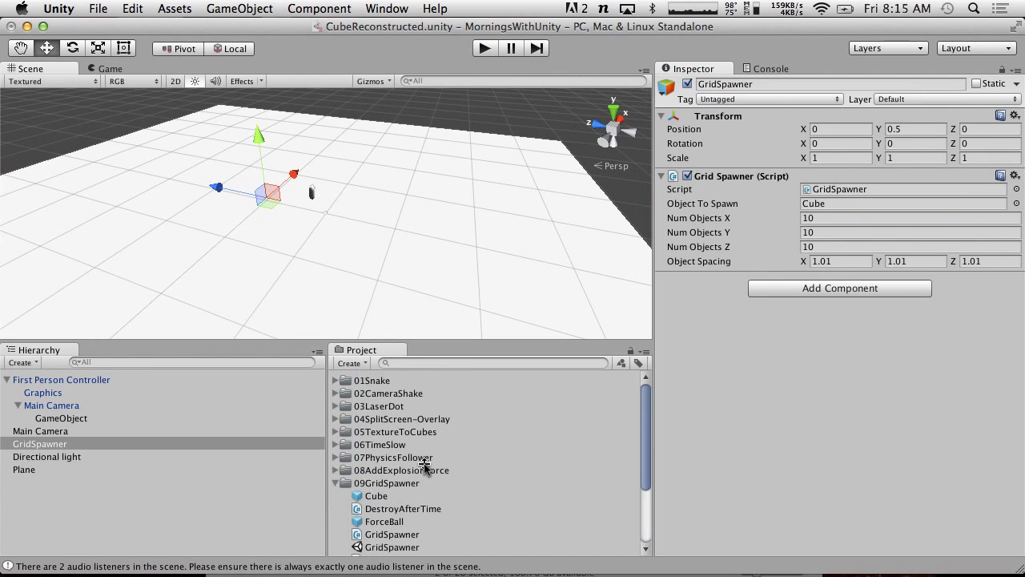
pyautogui.click(337, 457)
pyautogui.scroll(-5, 366, 483)
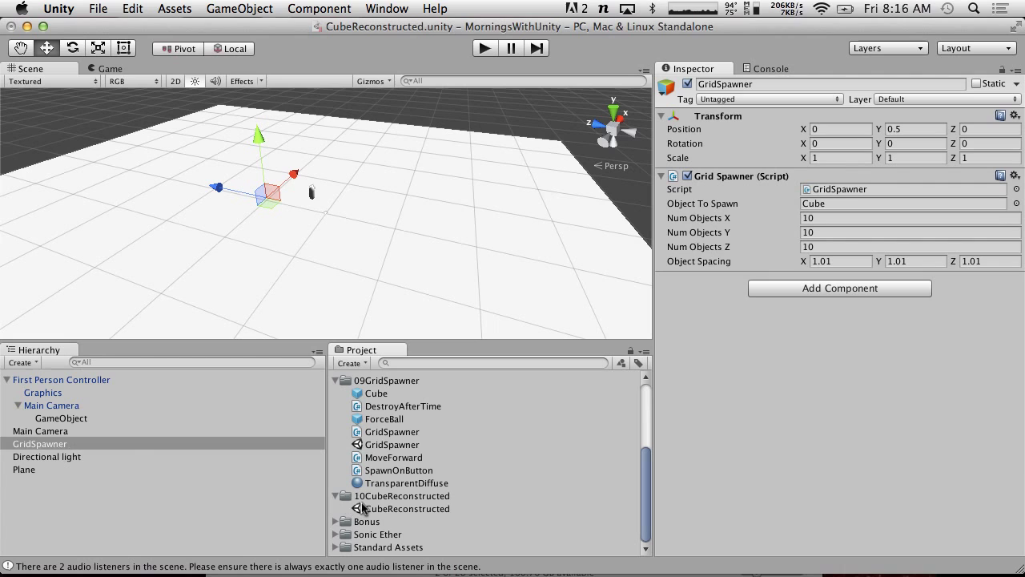
pyautogui.click(377, 396)
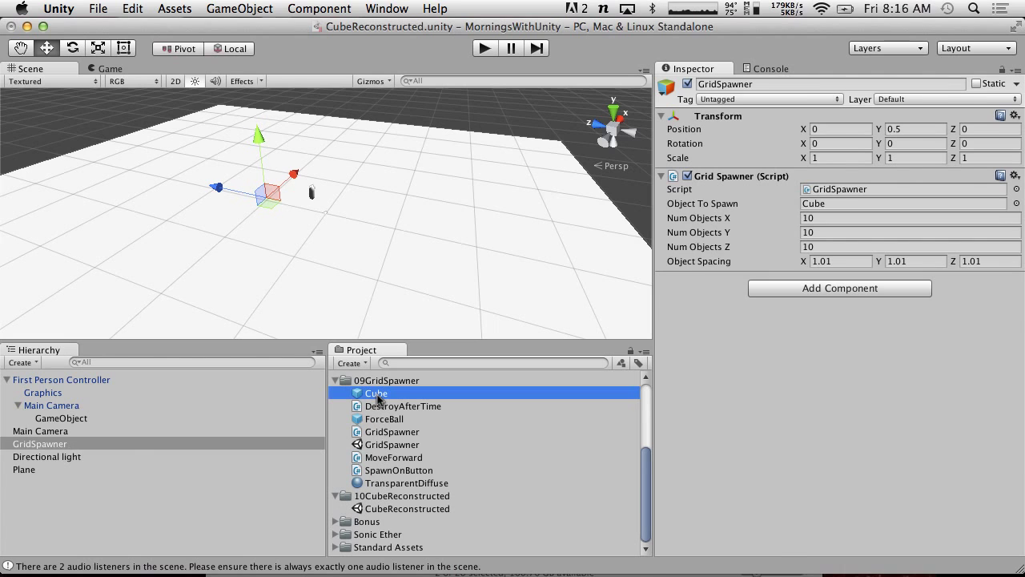
pyautogui.press('super+d')
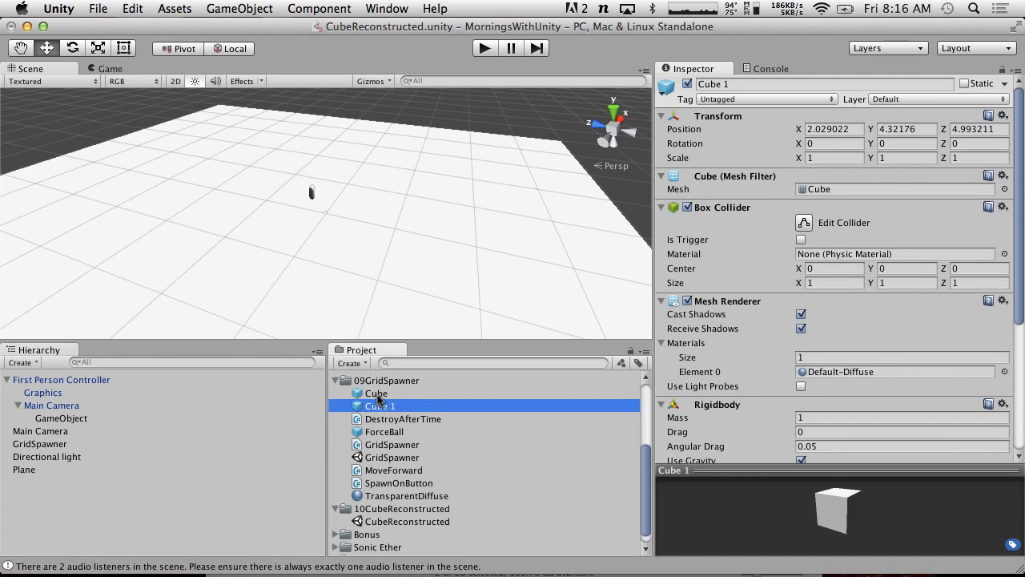
pyautogui.moveTo(378, 406); pyautogui.dragTo(381, 509)
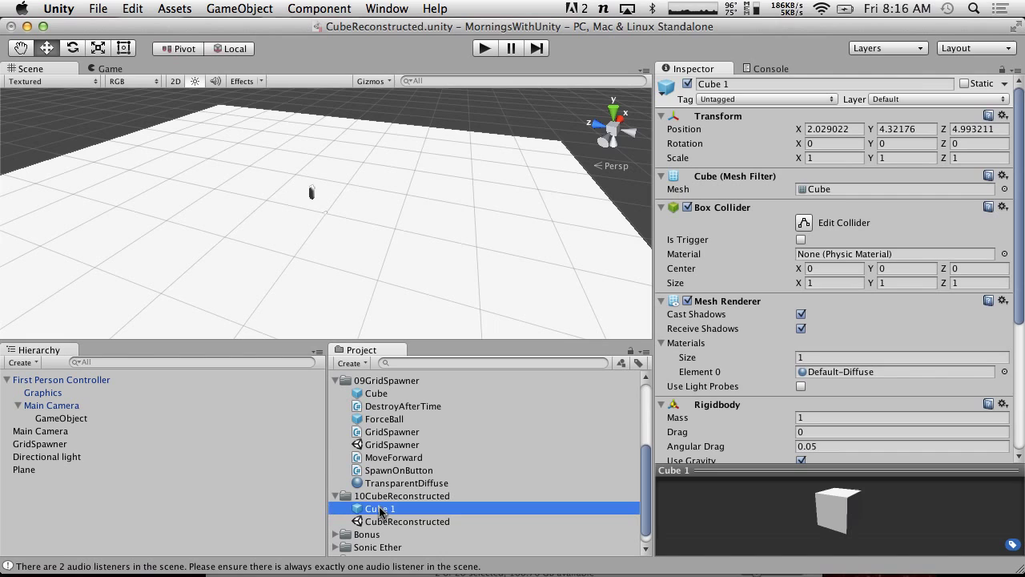
# Rename the copied prefab in the 10CubeReconstructed folder as Cube
pyautogui.click(385, 509)
pyautogui.click(422, 509)
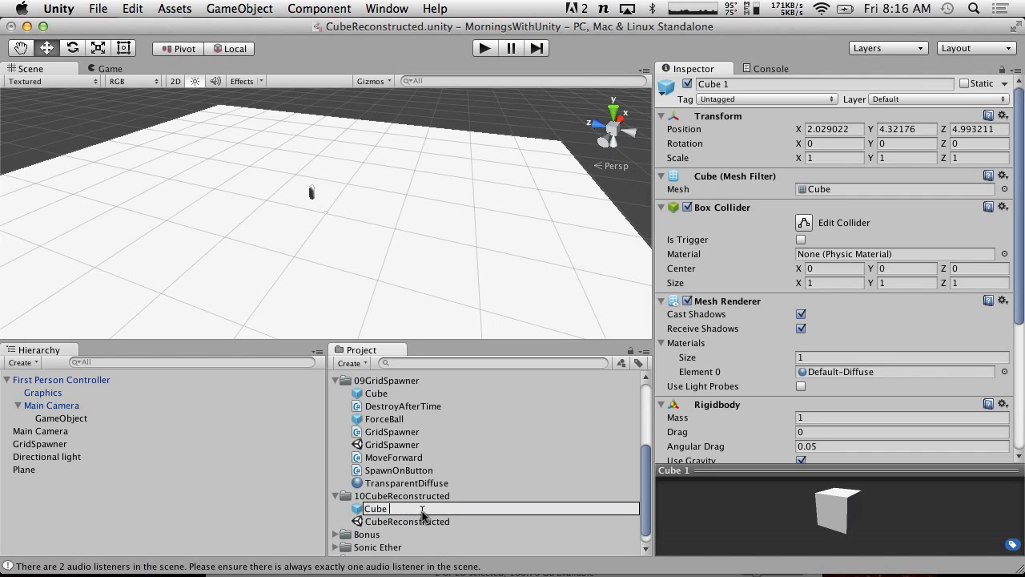
pyautogui.press('BackSpace')
pyautogui.press('Return')
# Place the 10CubeReconstructed Cube prefab in the scene and create an empty GameObject
pyautogui.moveTo(388, 513); pyautogui.dragTo(105, 517)
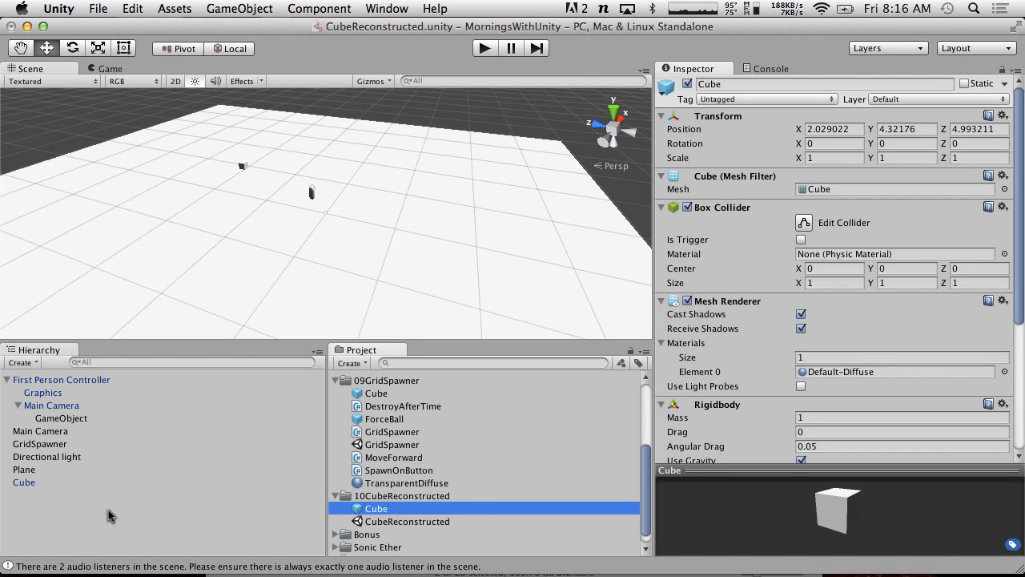
pyautogui.click(34, 479)
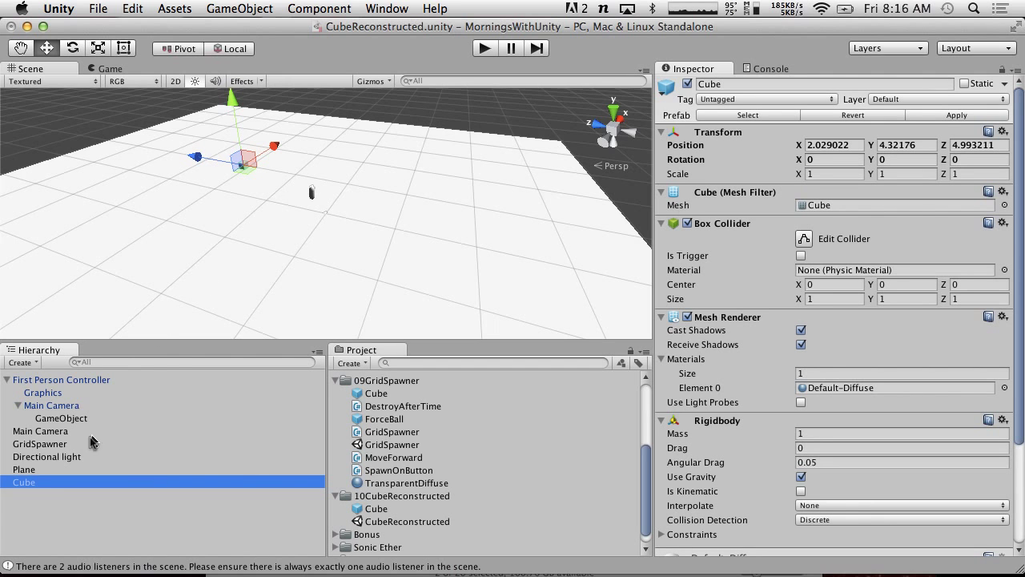
pyautogui.doubleClick(50, 483)
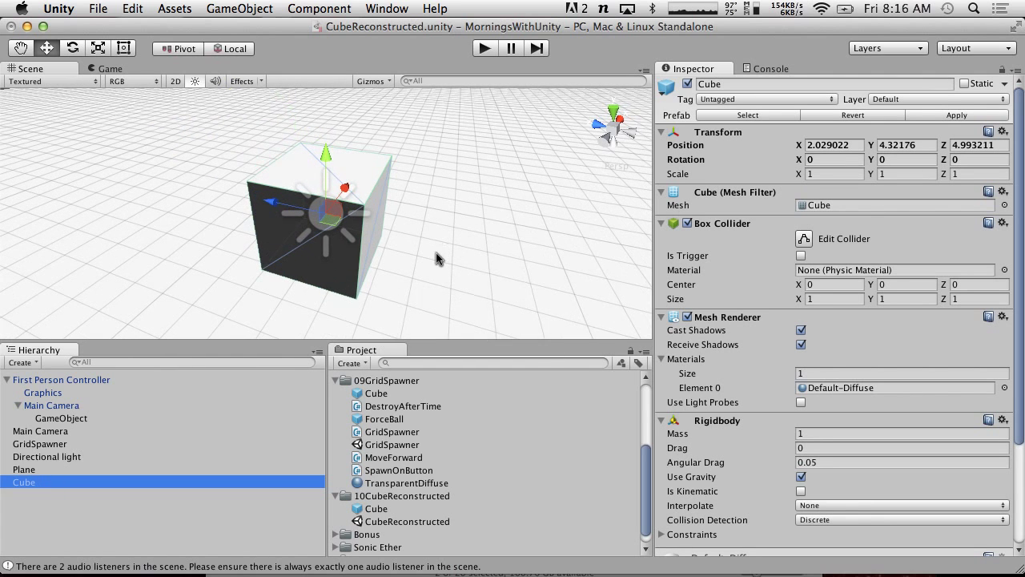
pyautogui.click(214, 8)
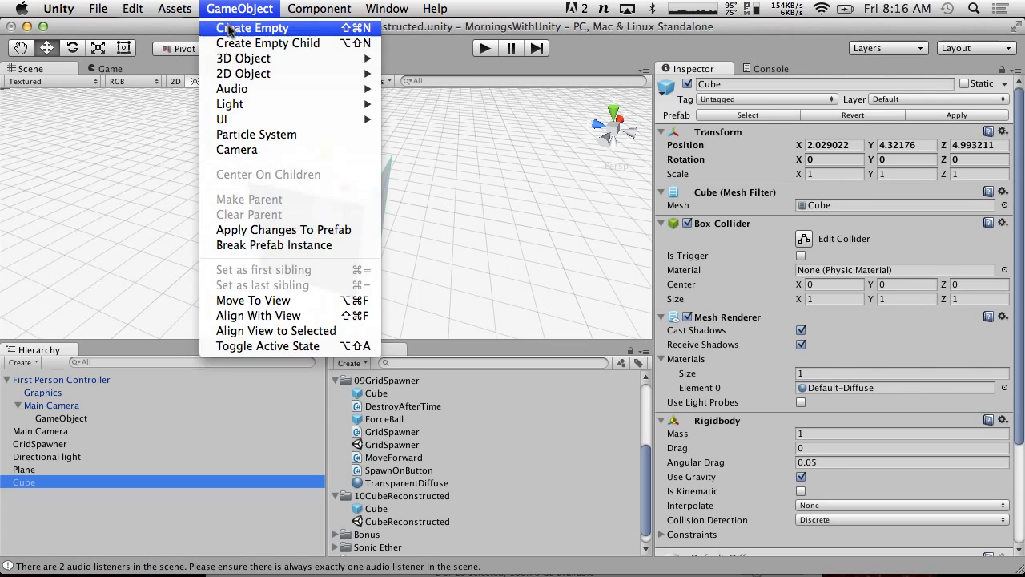
pyautogui.click(237, 27)
# Set the scene Cube's position to 0, 0, 0
pyautogui.click(53, 483)
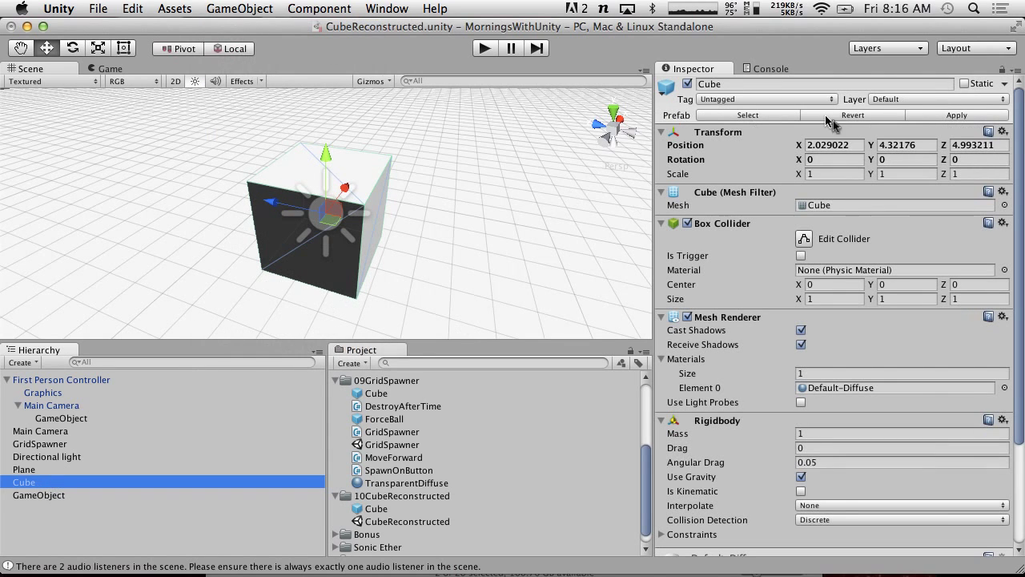
pyautogui.click(833, 145)
pyautogui.write('0')
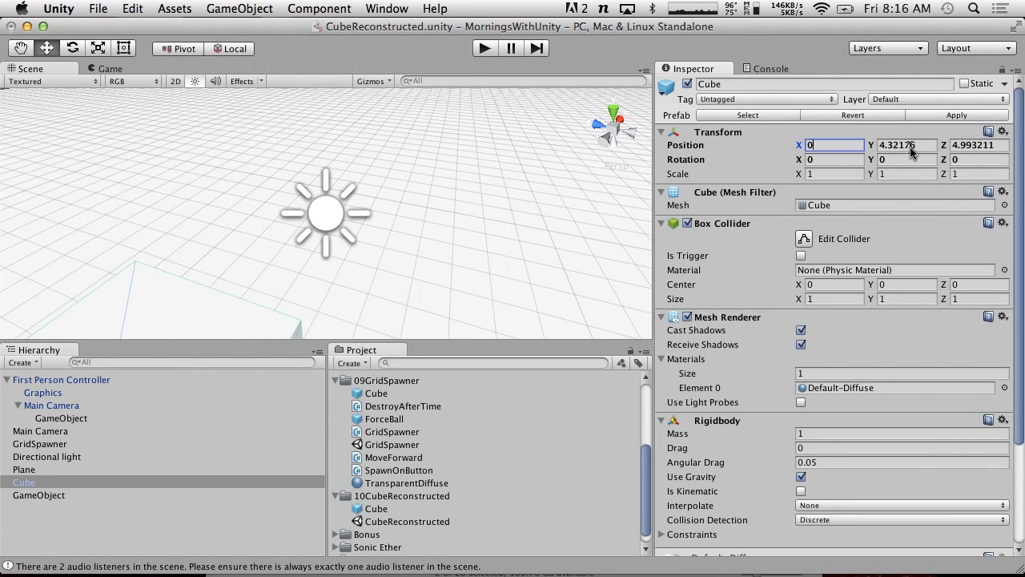
pyautogui.press('Tab')
pyautogui.write('0')
pyautogui.press('Tab')
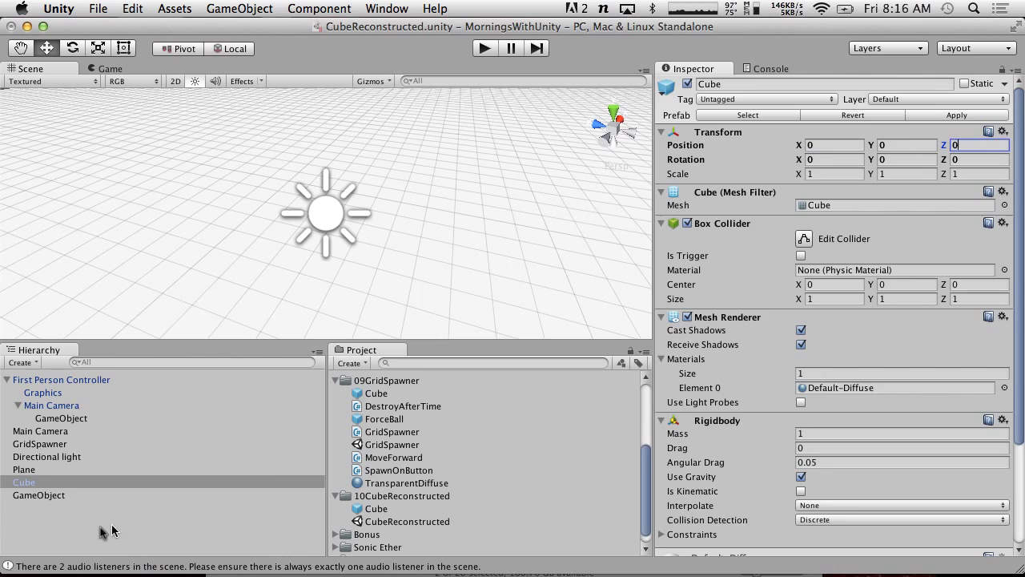
# Set the new empty GameObject's position to 0, 0, 0
pyautogui.click(48, 494)
pyautogui.click(861, 131)
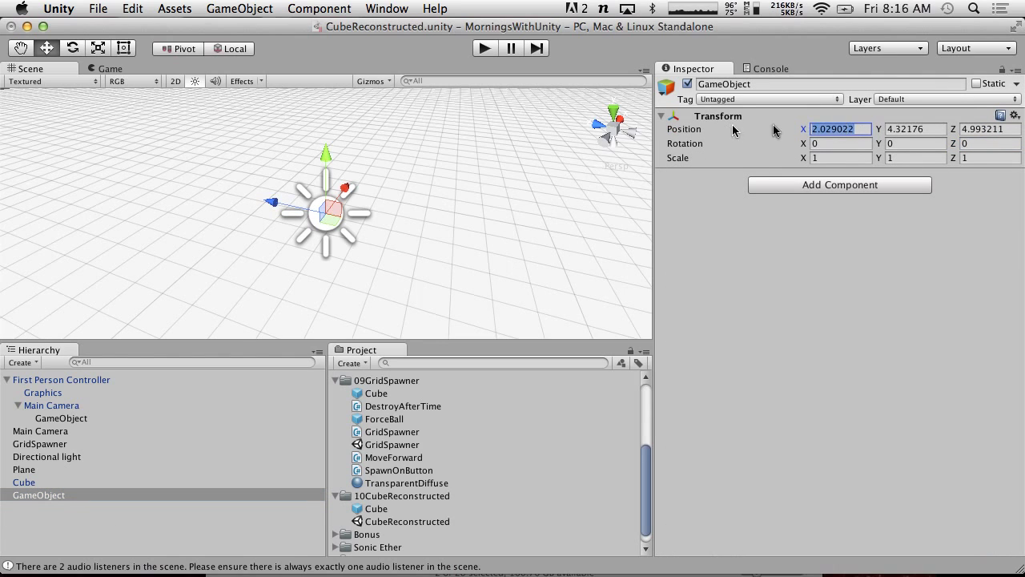
pyautogui.write('0')
pyautogui.press('Tab')
pyautogui.write('0')
pyautogui.press('Tab')
pyautogui.write('0')
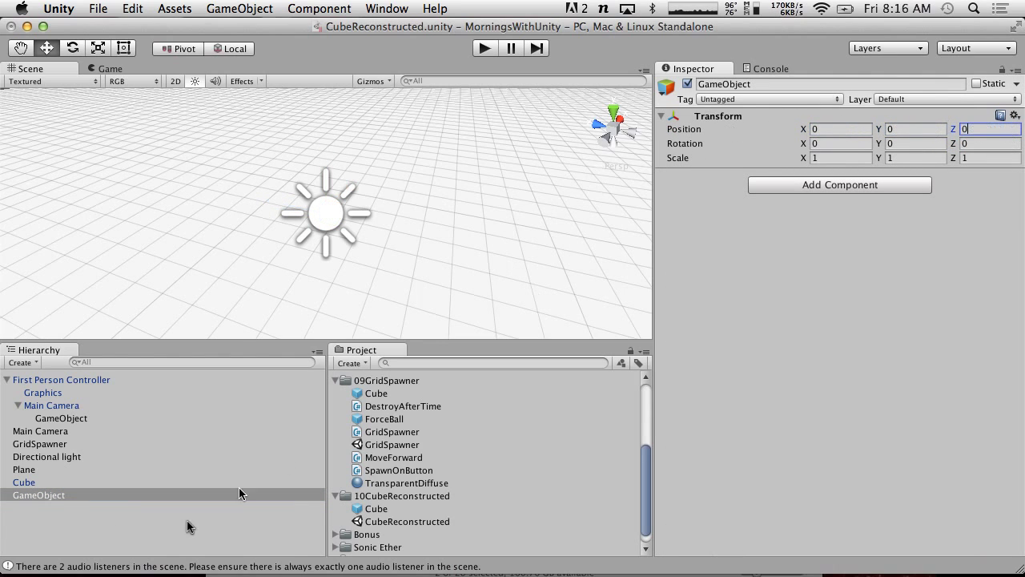
# Parent the Cube to the empty GameObject and raise the parent to a Y position of about 0.95
pyautogui.click(29, 483)
pyautogui.moveTo(28, 483); pyautogui.dragTo(42, 495)
pyautogui.press('f')
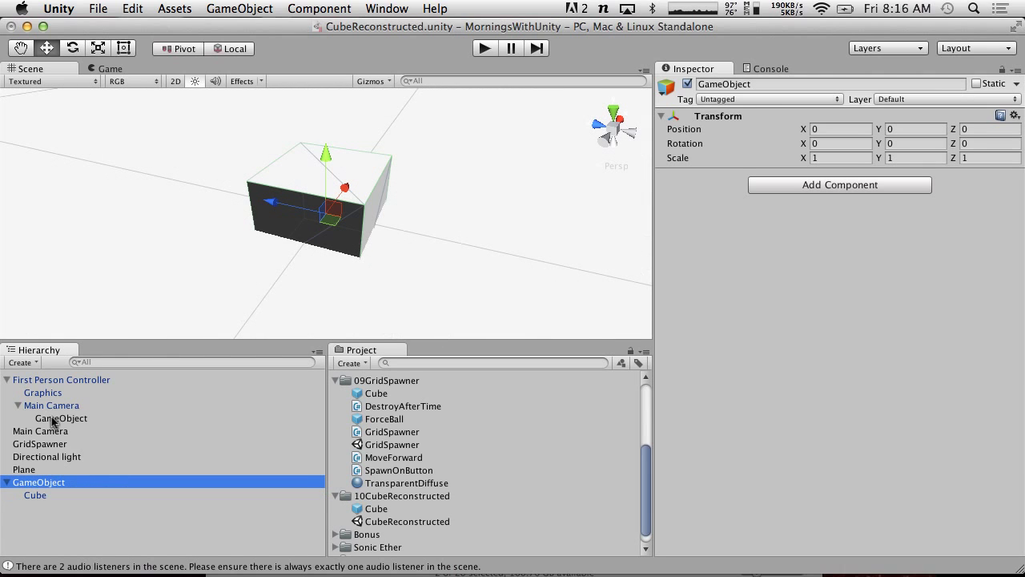
pyautogui.click(327, 158)
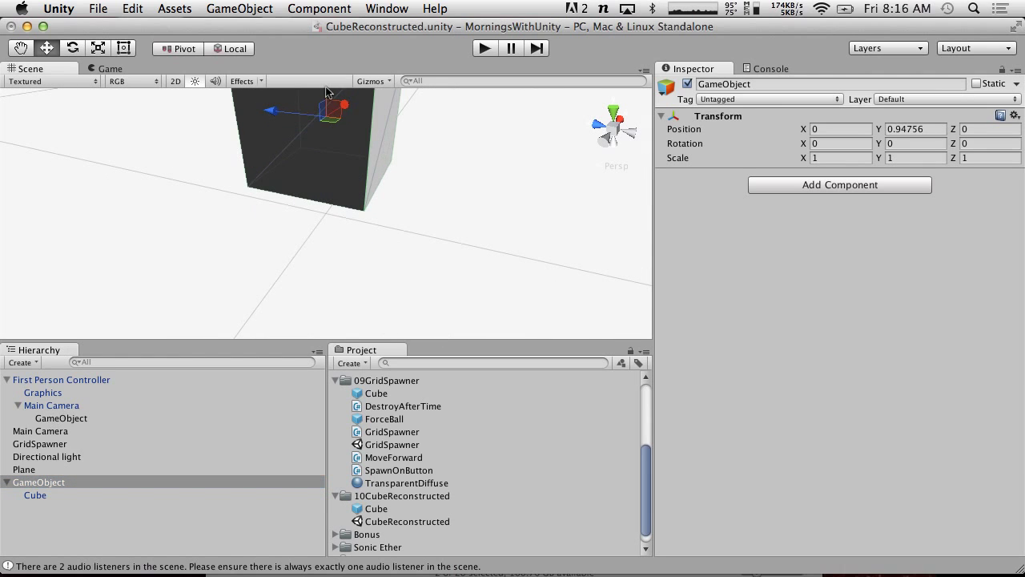
pyautogui.scroll(-5, 355, 178)
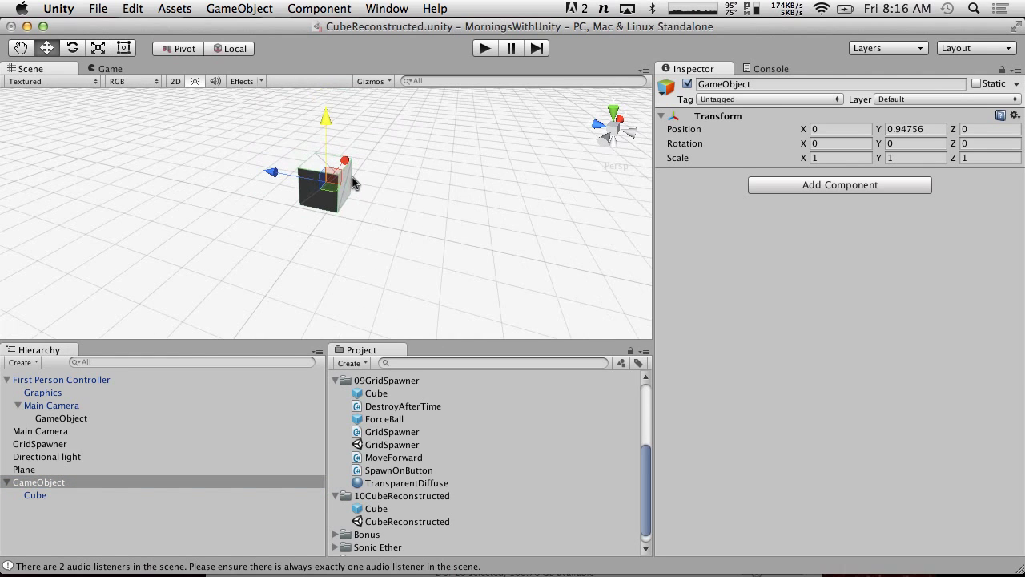
# Rename the Cube's parent object as CubeTarget and save it as a prefab in the 10CubeReconstructed folder
pyautogui.click(37, 495)
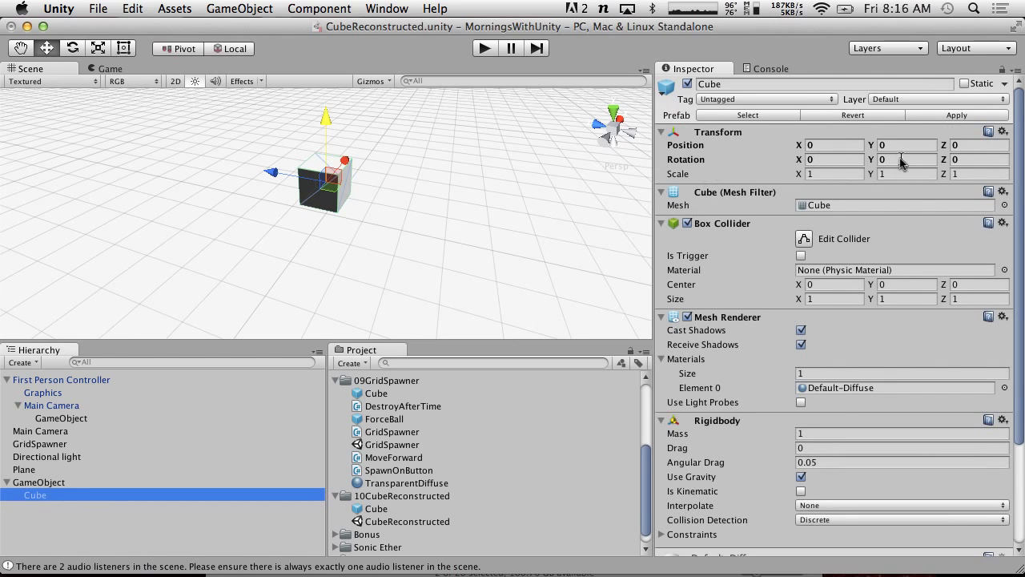
pyautogui.click(40, 483)
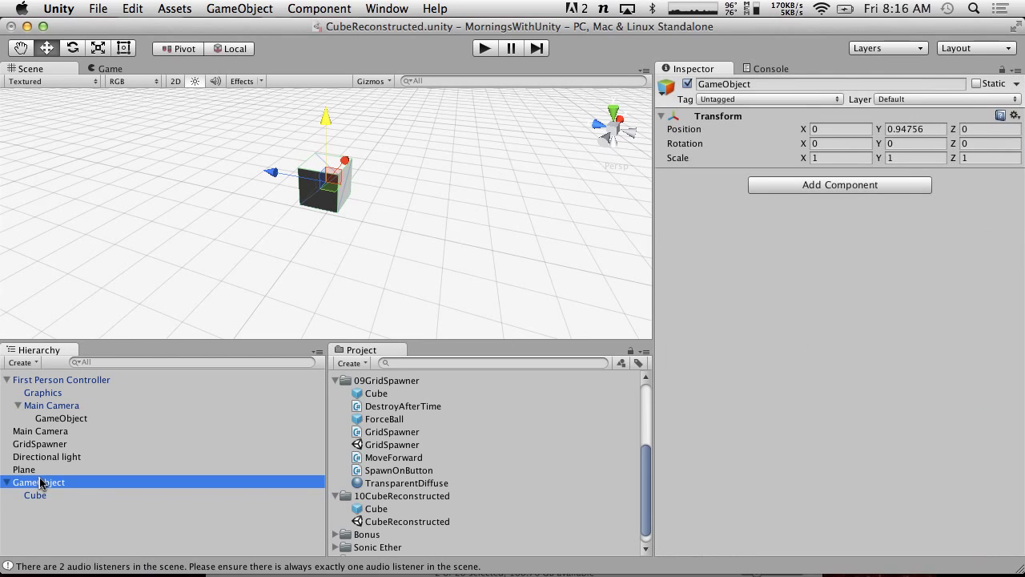
pyautogui.click(64, 481)
pyautogui.write('CubeTarget')
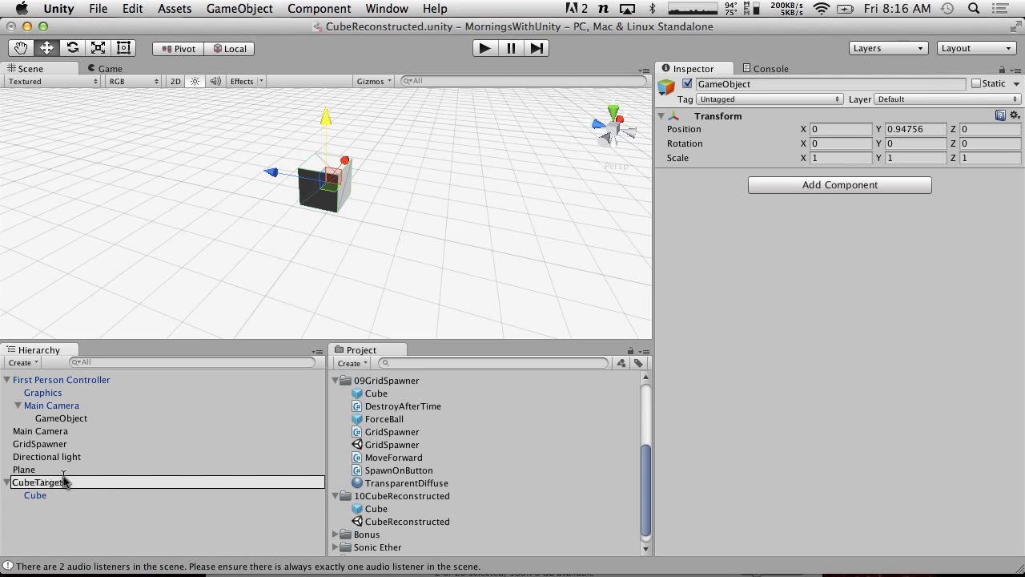
pyautogui.press('Return')
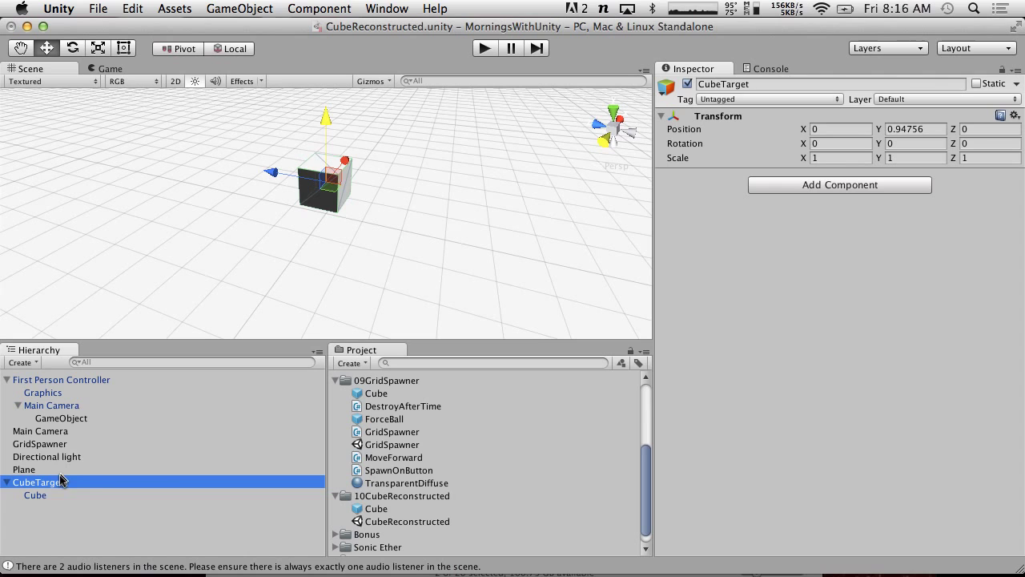
pyautogui.moveTo(61, 479); pyautogui.dragTo(364, 498)
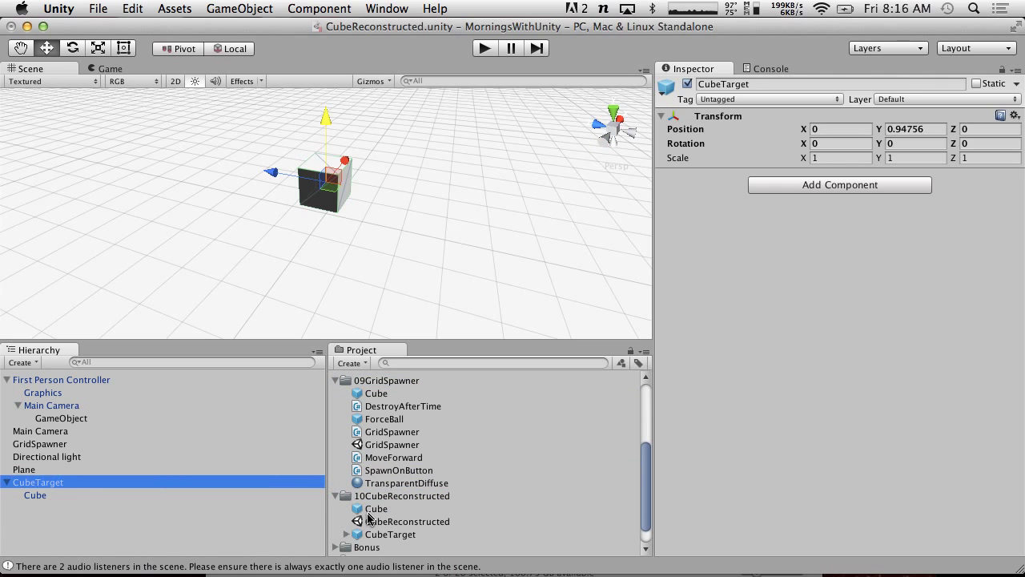
# Delete the standalone Cube prefab from the 10CubeReconstructed folder
pyautogui.click(368, 521)
pyautogui.click(368, 510)
pyautogui.rightClick(368, 509)
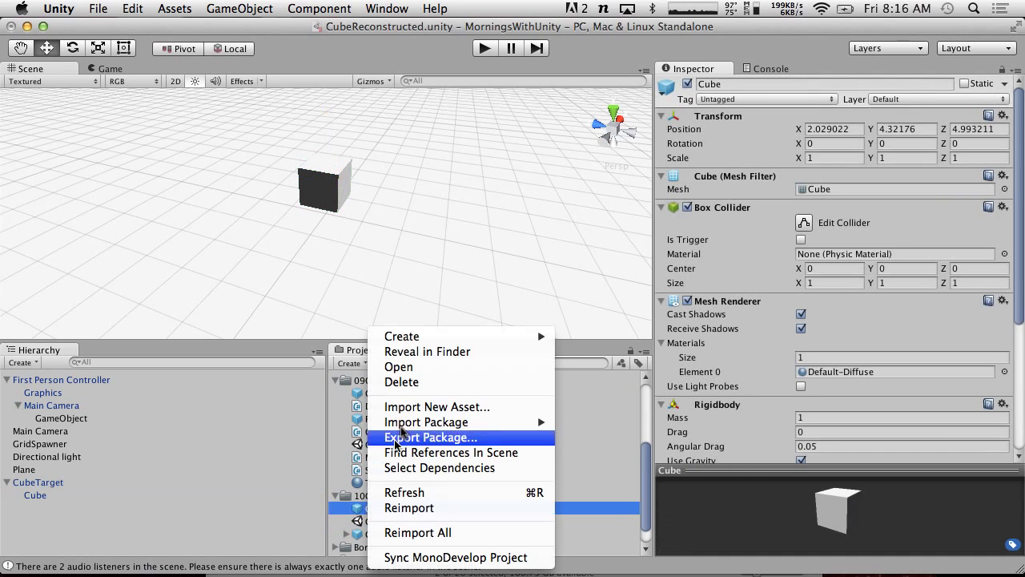
pyautogui.click(404, 382)
pyautogui.click(637, 226)
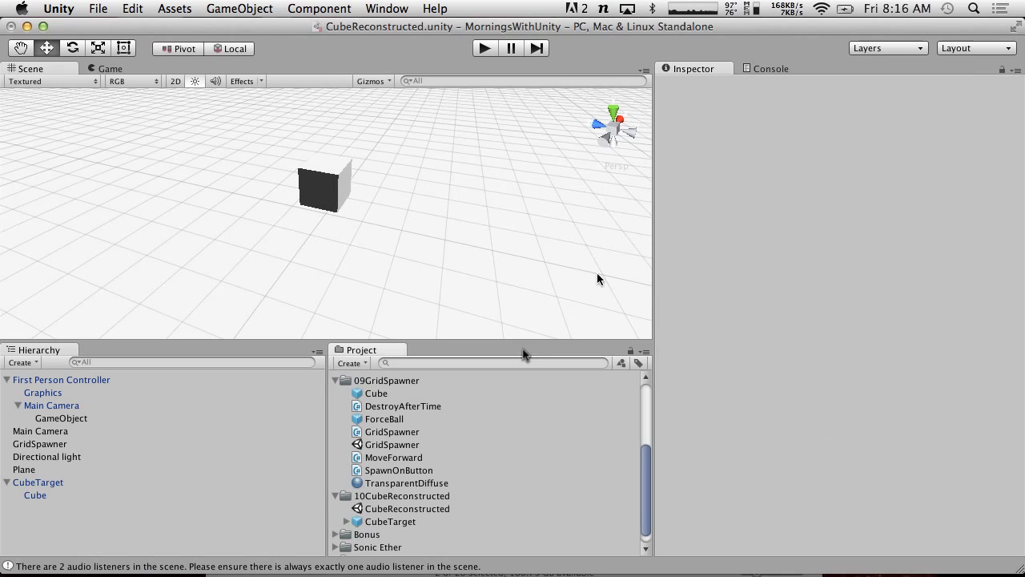
# Attach the FollowPositionPhysics and FollowRotationPhysics scripts from the 07PhysicsFollower folder to the Cube under CubeTarget
pyautogui.click(33, 484)
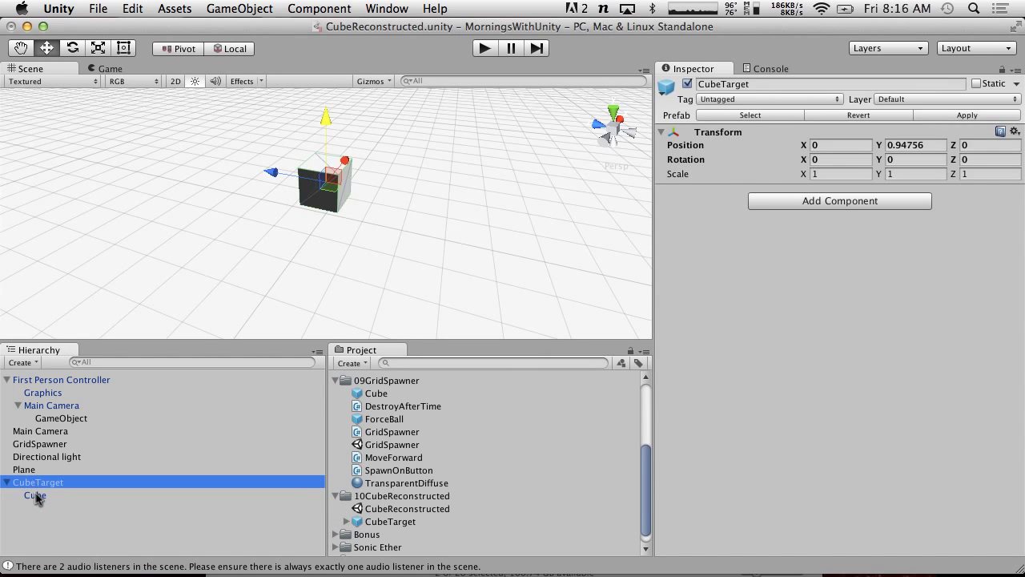
pyautogui.click(35, 496)
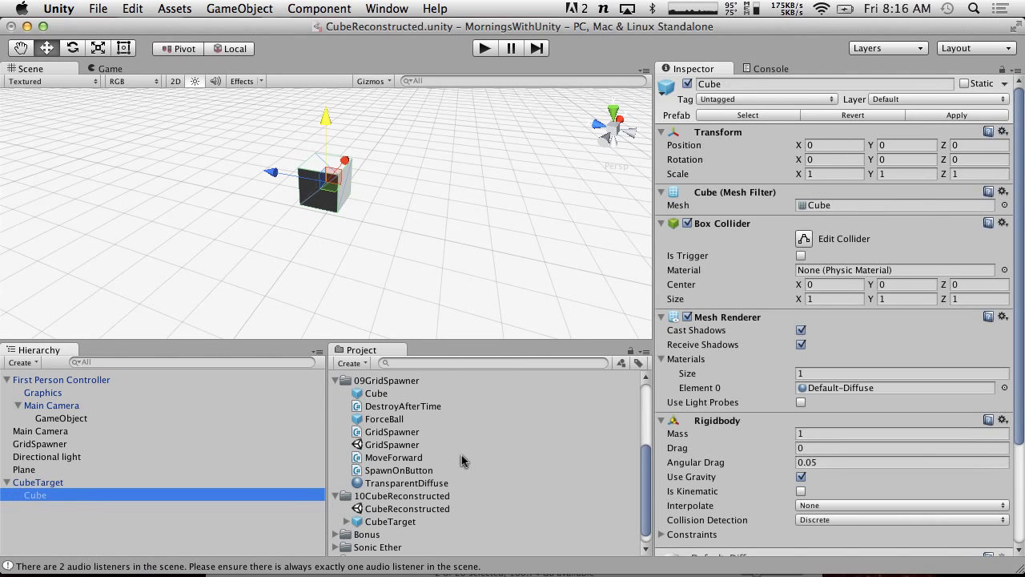
pyautogui.scroll(5, 461, 459)
pyautogui.click(335, 499)
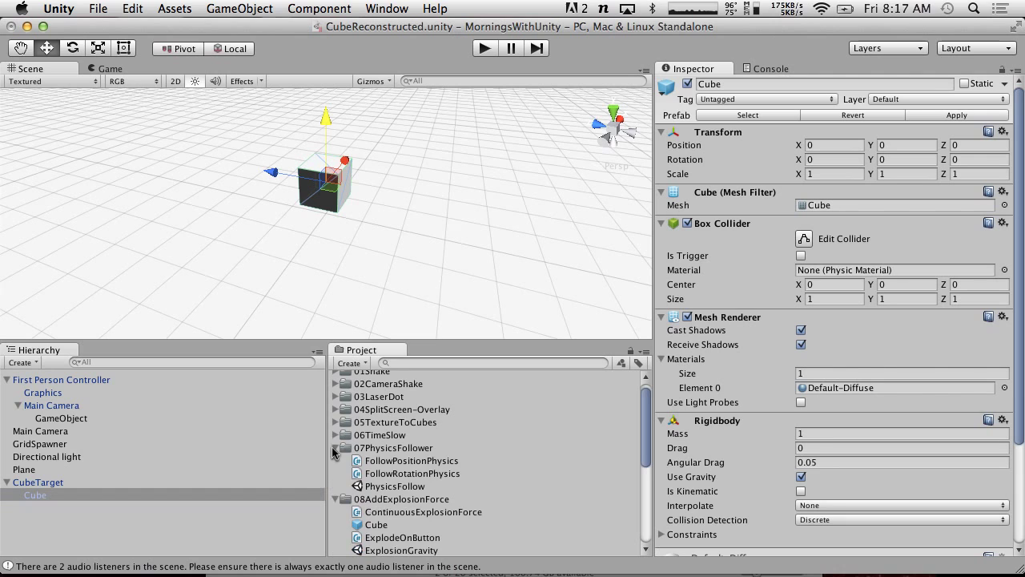
pyautogui.click(336, 448)
pyautogui.click(335, 448)
pyautogui.moveTo(385, 461); pyautogui.dragTo(88, 499)
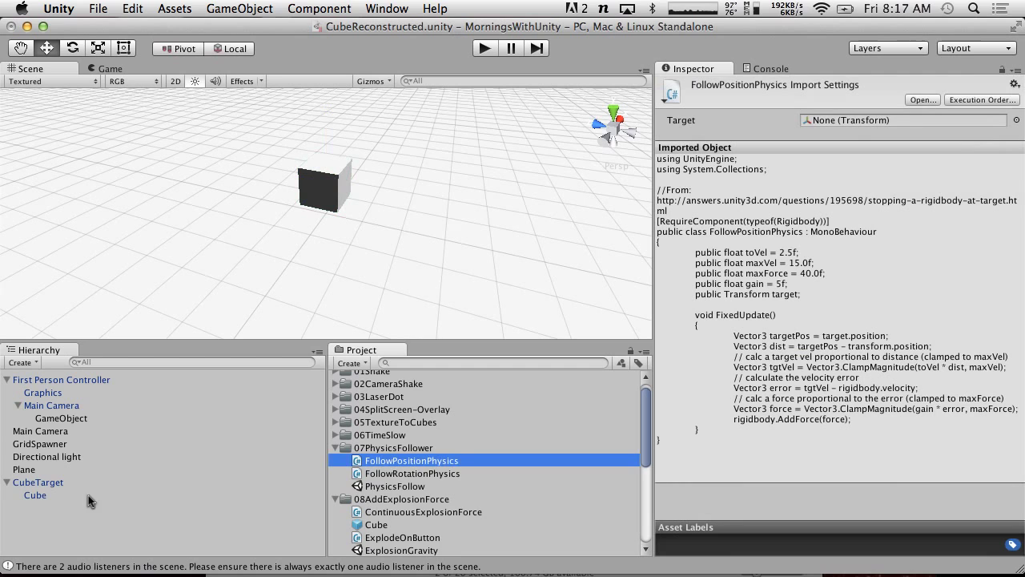
pyautogui.moveTo(364, 478); pyautogui.dragTo(64, 497)
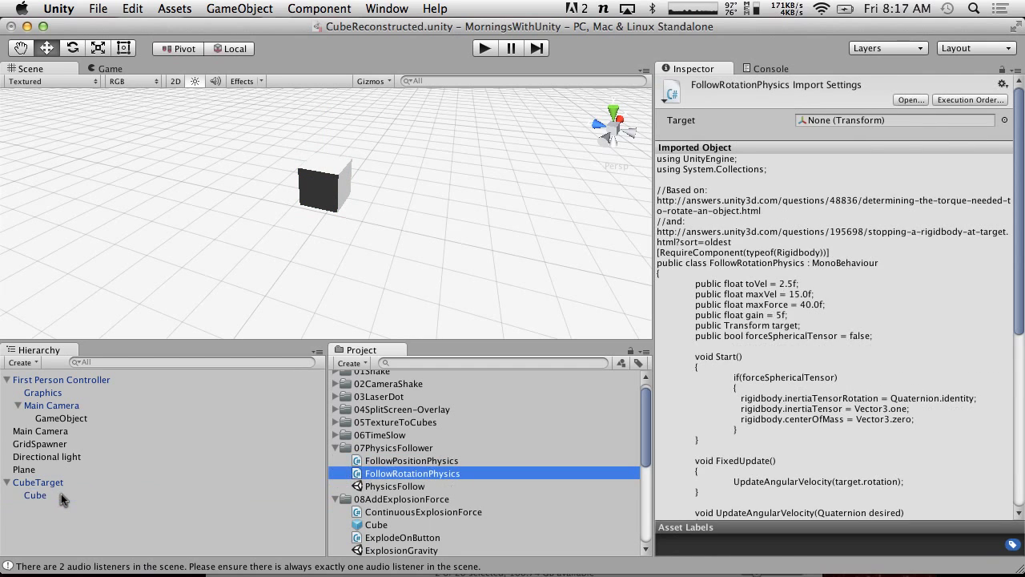
# Set CubeTarget as the Target of both the Follow Rotation Physics and Follow Position Physics scripts on the Cube
pyautogui.click(64, 496)
pyautogui.scroll(-10, 776, 465)
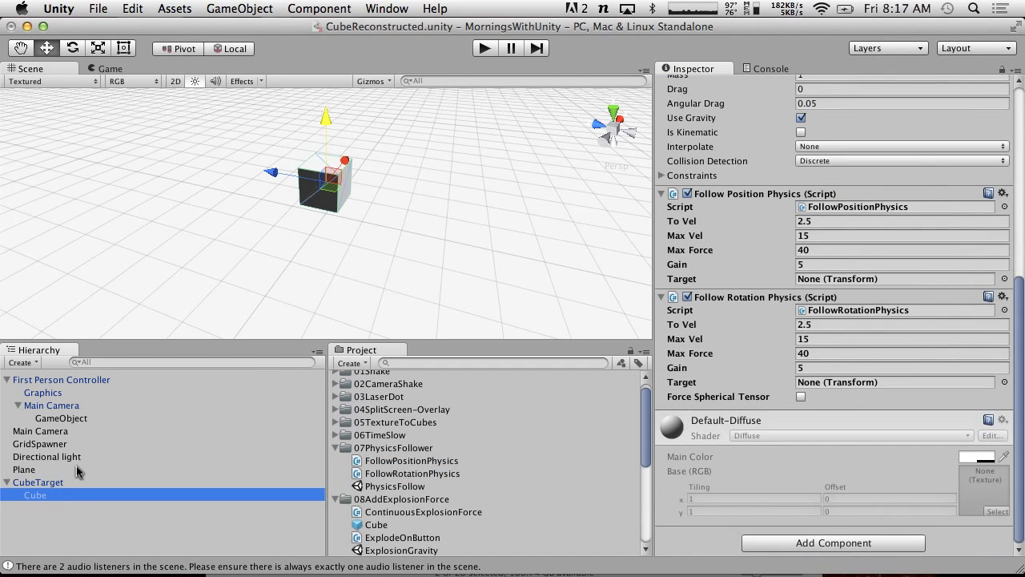
pyautogui.moveTo(38, 484); pyautogui.dragTo(843, 383)
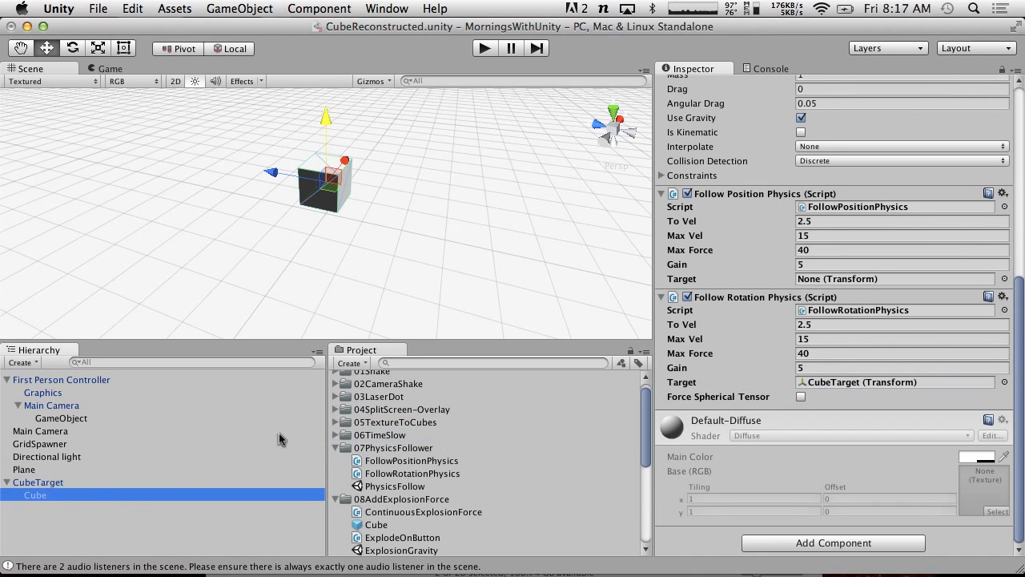
pyautogui.moveTo(61, 479); pyautogui.dragTo(854, 278)
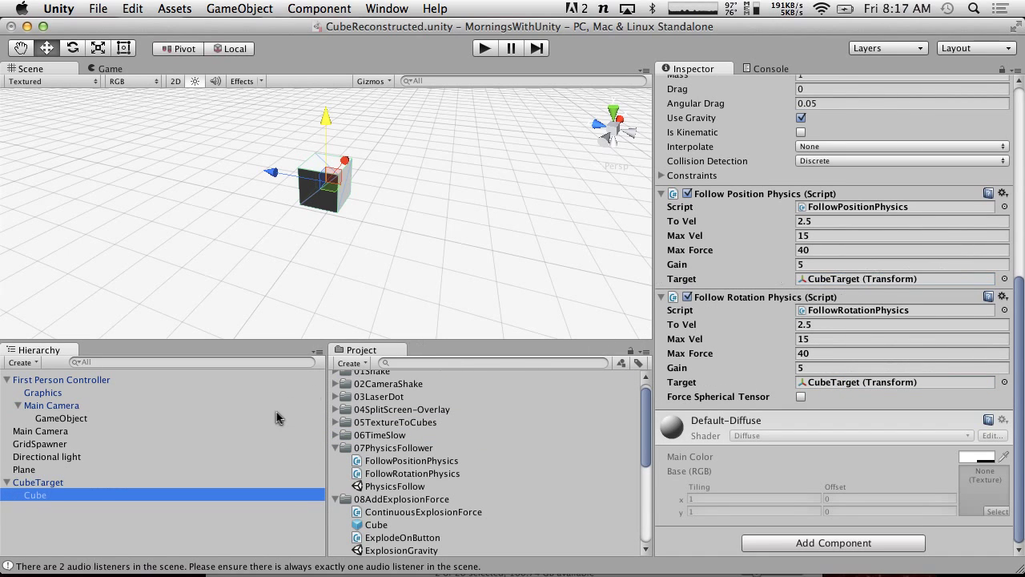
# Apply the CubeTarget changes to its prefab and delete the CubeTarget instance from the scene
pyautogui.click(55, 483)
pyautogui.click(940, 117)
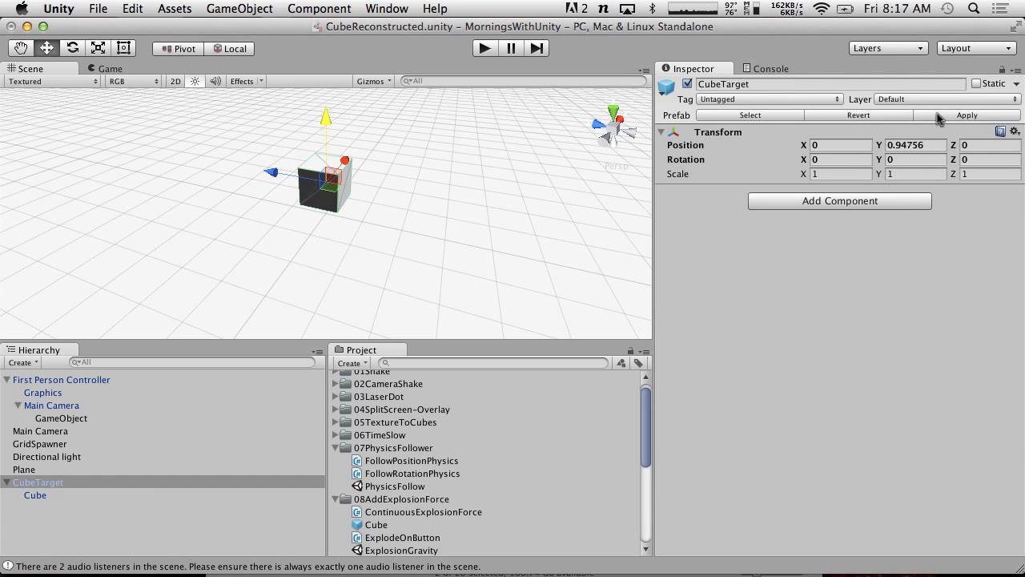
pyautogui.rightClick(38, 486)
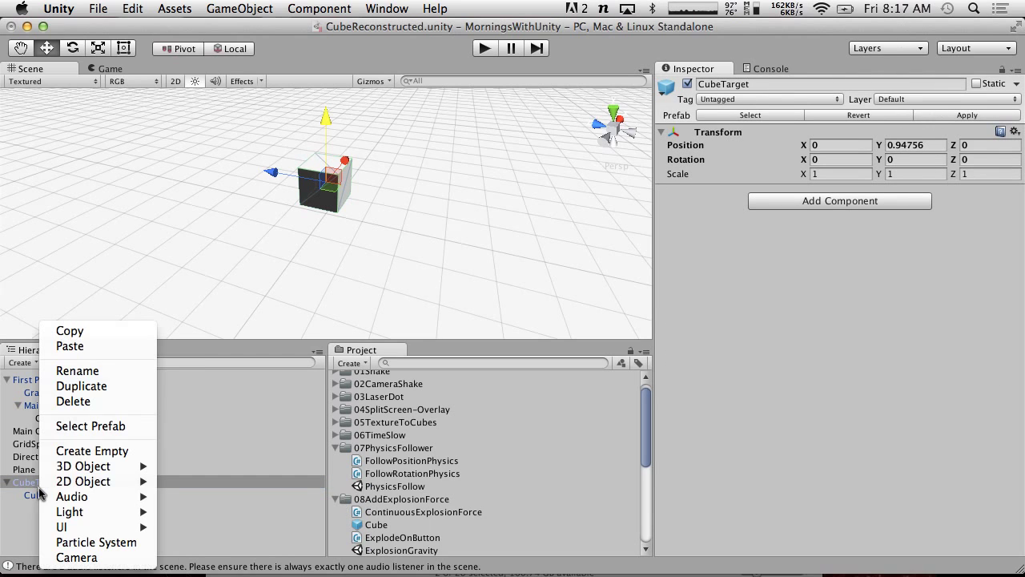
pyautogui.click(85, 403)
# Set the GridSpawner's Object To Spawn to the CubeTarget prefab from the 10CubeReconstructed folder
pyautogui.click(37, 445)
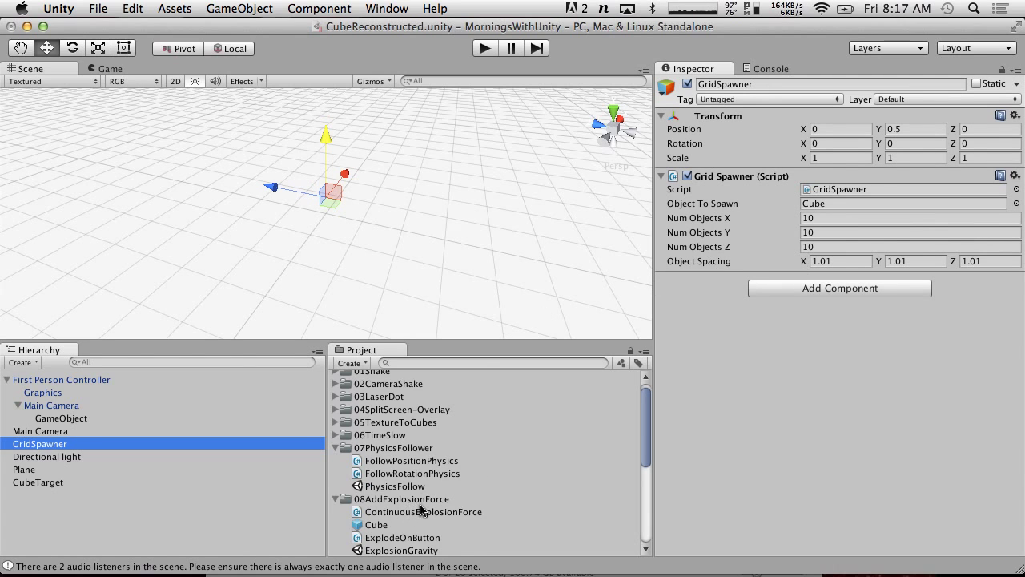
pyautogui.scroll(-5, 421, 510)
pyautogui.scroll(2, 420, 510)
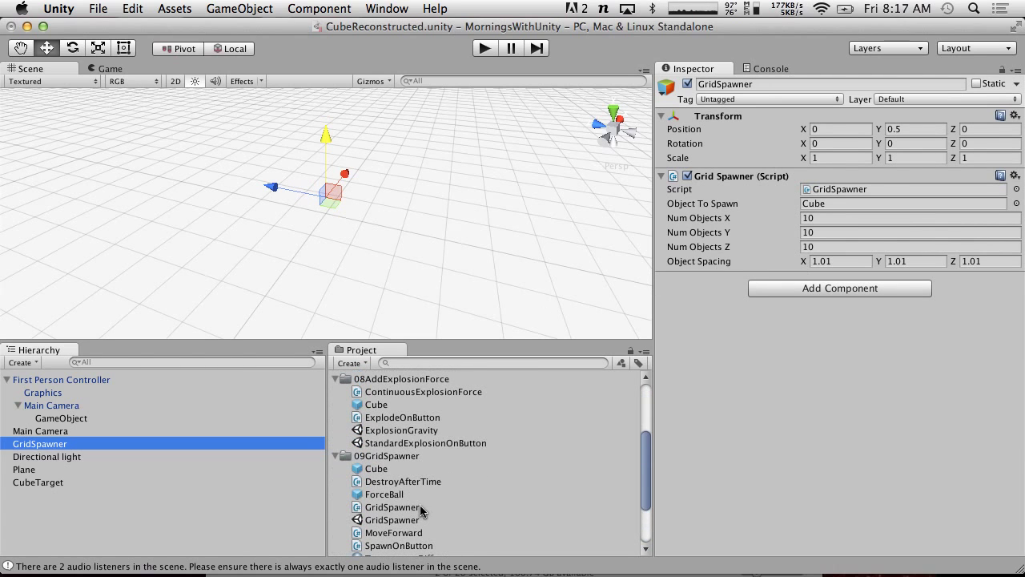
pyautogui.scroll(-4, 400, 500)
pyautogui.moveTo(390, 509); pyautogui.dragTo(836, 205)
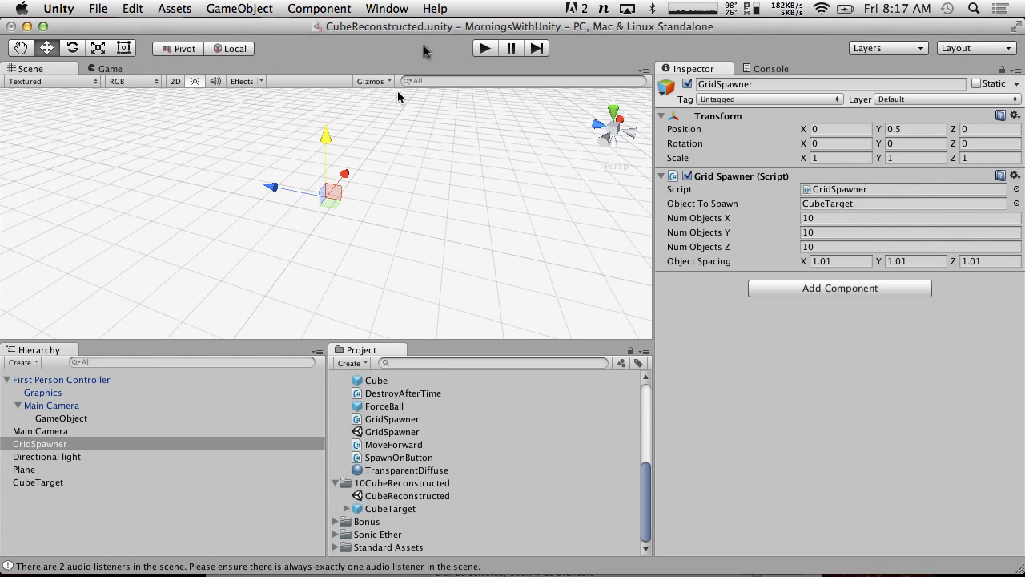
# Run the scene, fire several force balls into the spawned CubeTarget grid from different sides, and stop
pyautogui.click(486, 49)
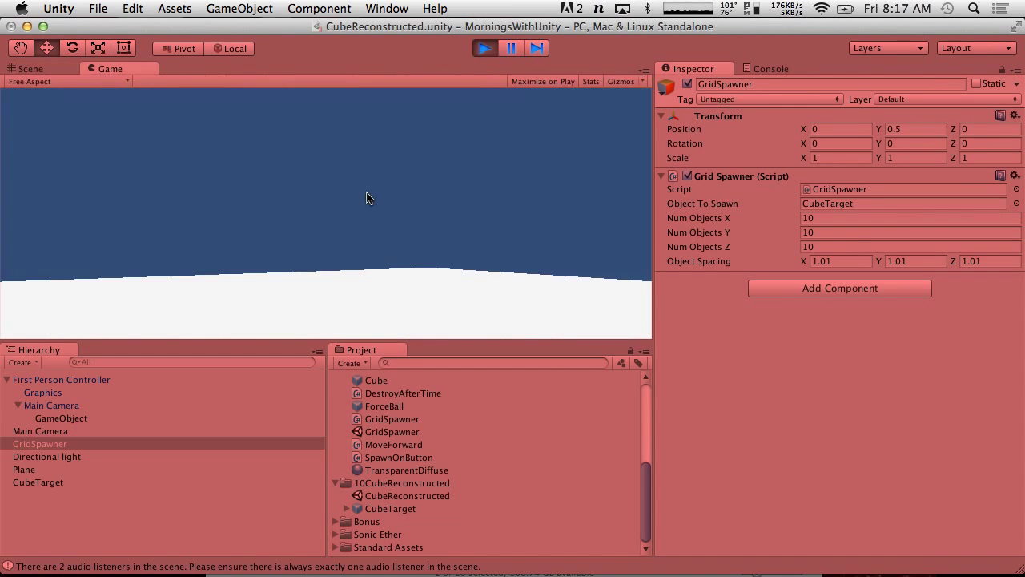
pyautogui.click(252, 164)
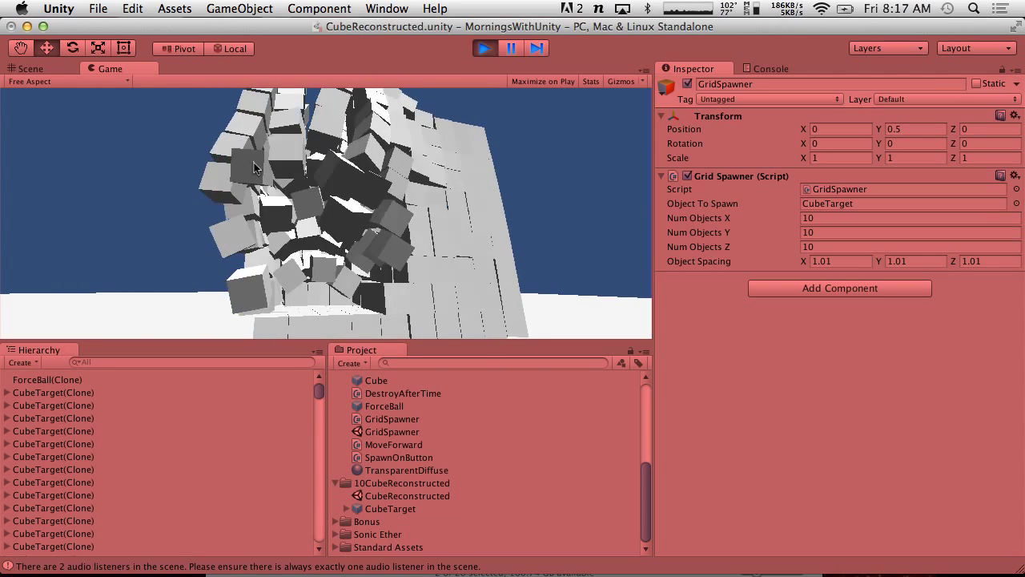
pyautogui.click(263, 169)
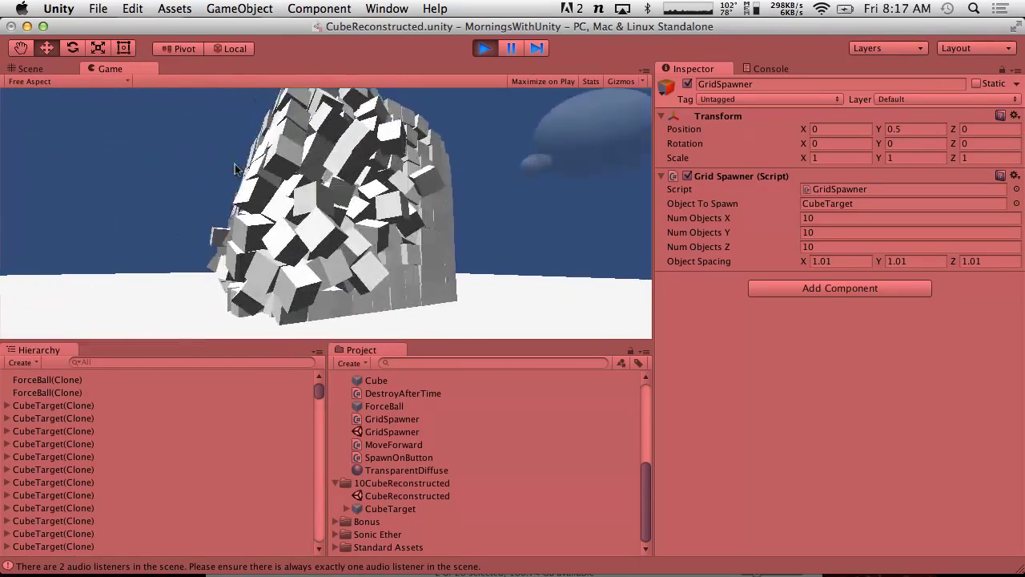
pyautogui.click(231, 170)
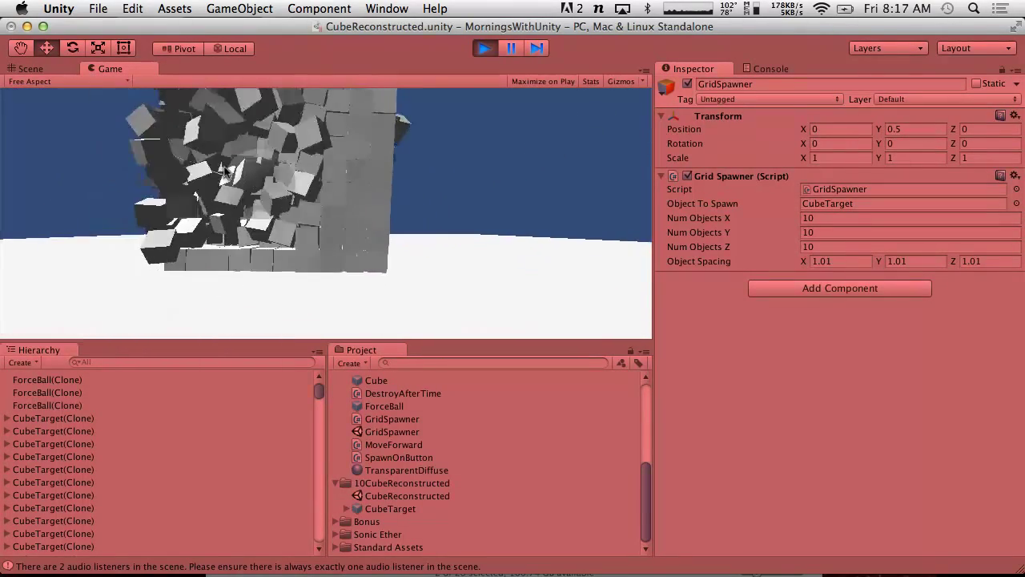
pyautogui.click(221, 164)
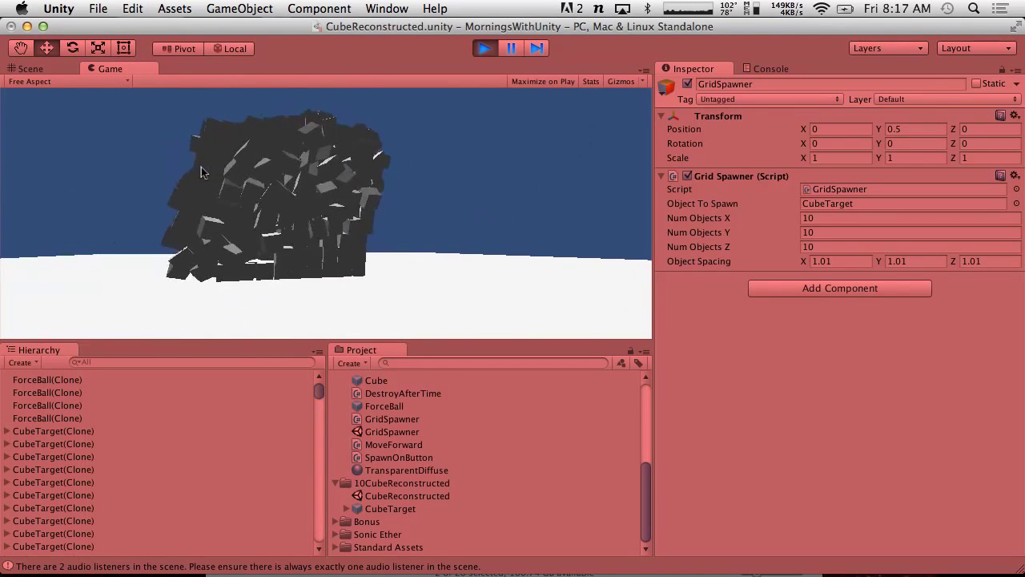
pyautogui.click(193, 168)
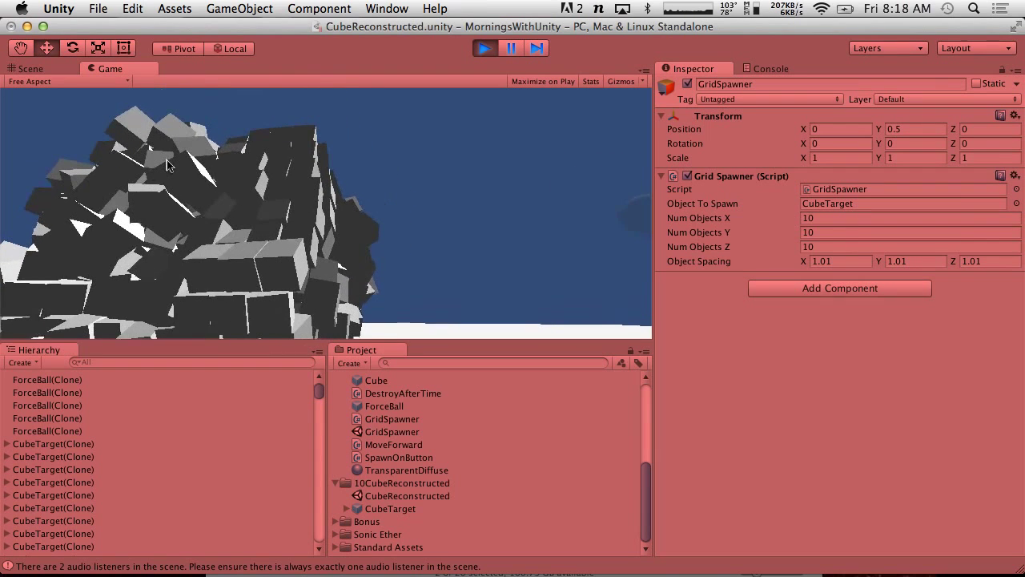
pyautogui.click(485, 49)
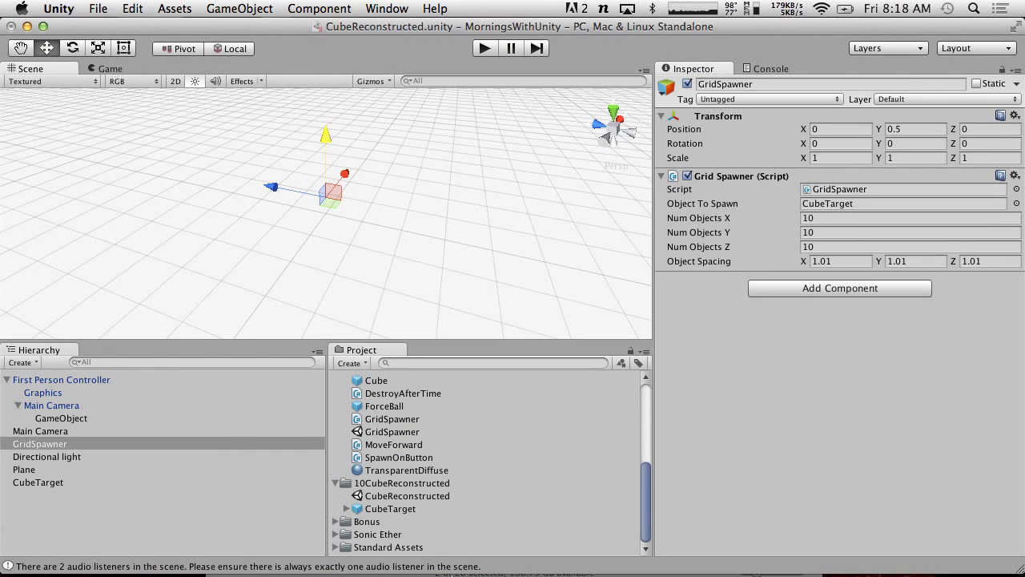
# Open the project's Physics settings and examine the layer collision matrix
pyautogui.click(128, 9)
pyautogui.moveTo(170, 343)
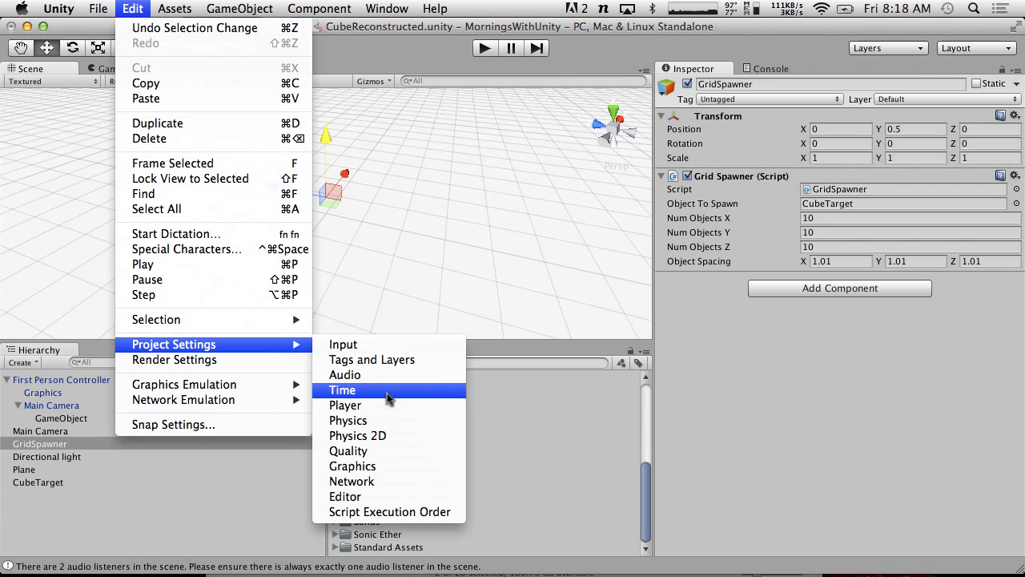
pyautogui.click(389, 427)
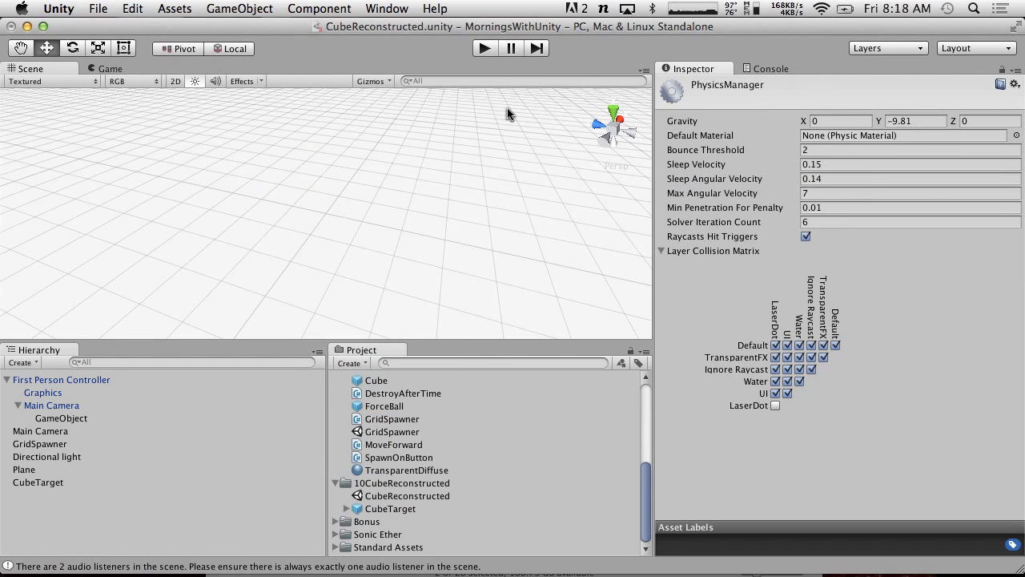
pyautogui.click(175, 8)
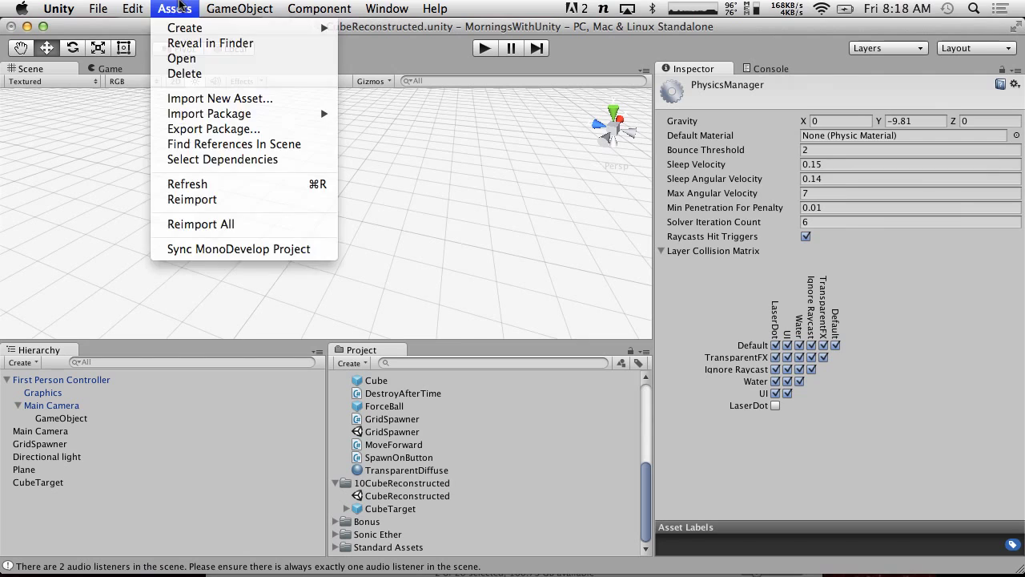
pyautogui.click(76, 421)
# Delete the leftover CubeTarget instance from the scene
pyautogui.click(36, 481)
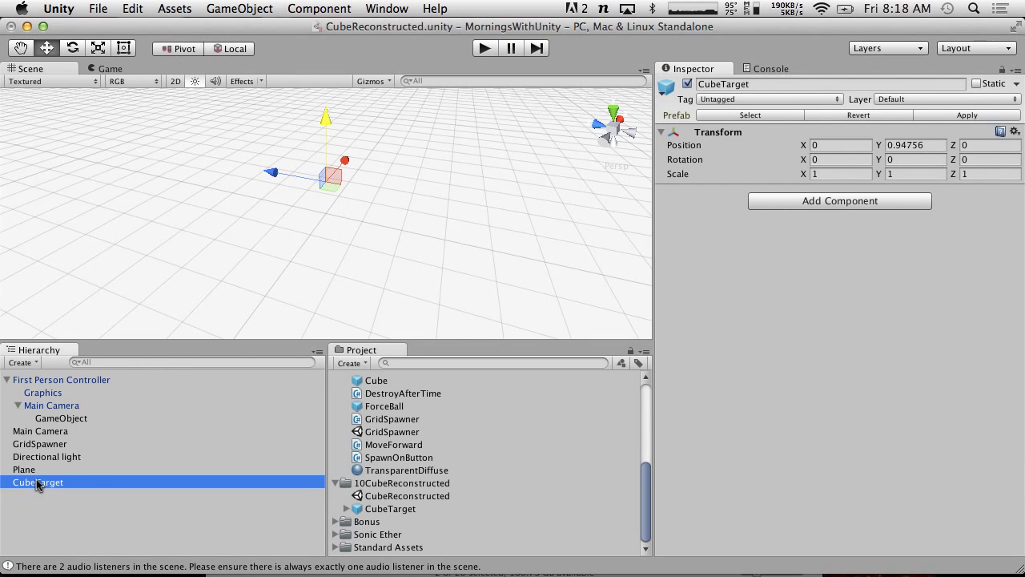
pyautogui.click(76, 498)
pyautogui.click(57, 484)
pyautogui.rightClick(57, 484)
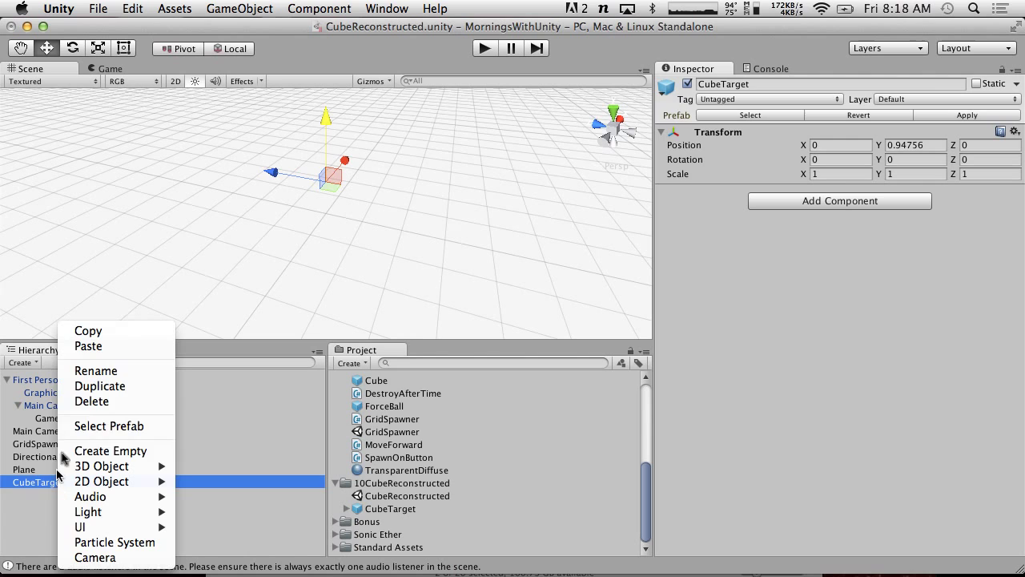
pyautogui.click(80, 406)
# Run the scene, fire a force ball at the spawned cube grid, and stop
pyautogui.click(485, 48)
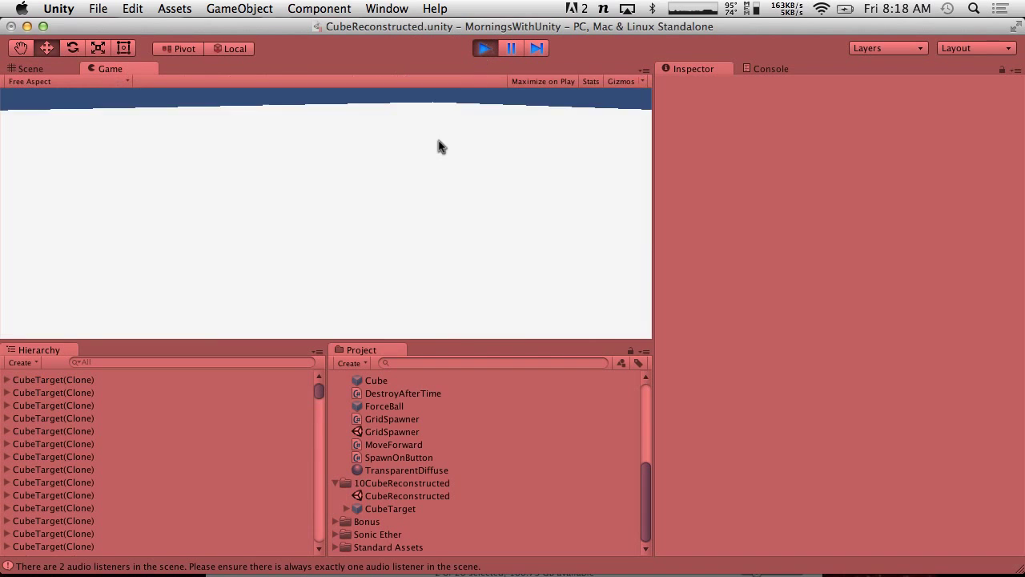
pyautogui.click(485, 104)
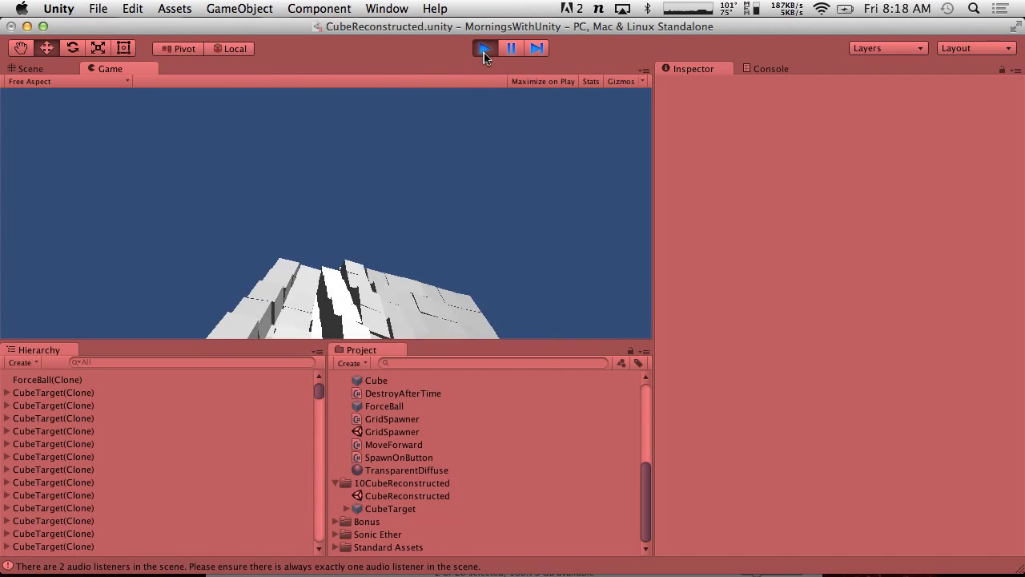
pyautogui.click(485, 49)
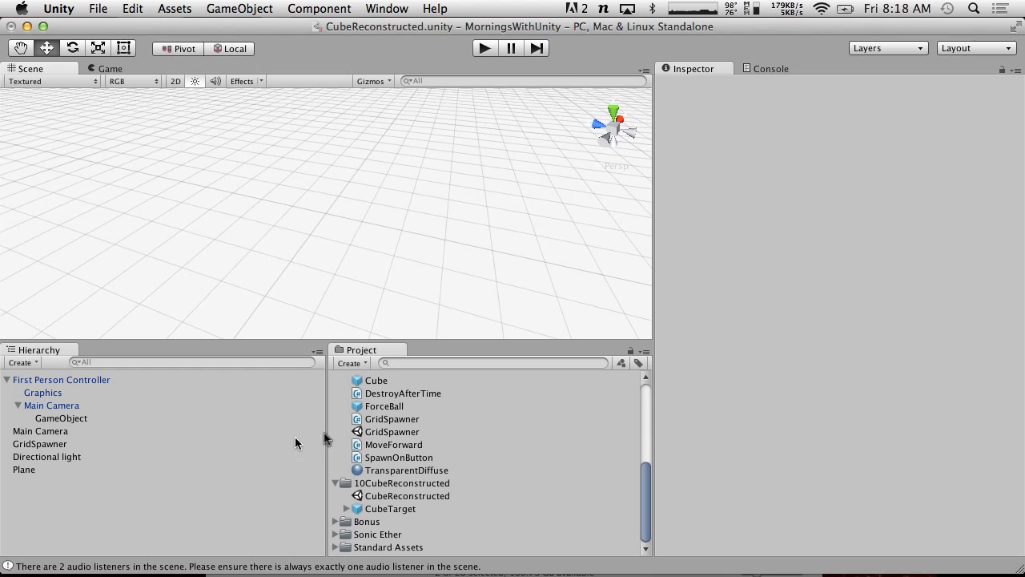
# From the Cube inside the CubeTarget prefab, add a new layer named NoCollision as User Layer 9
pyautogui.click(369, 509)
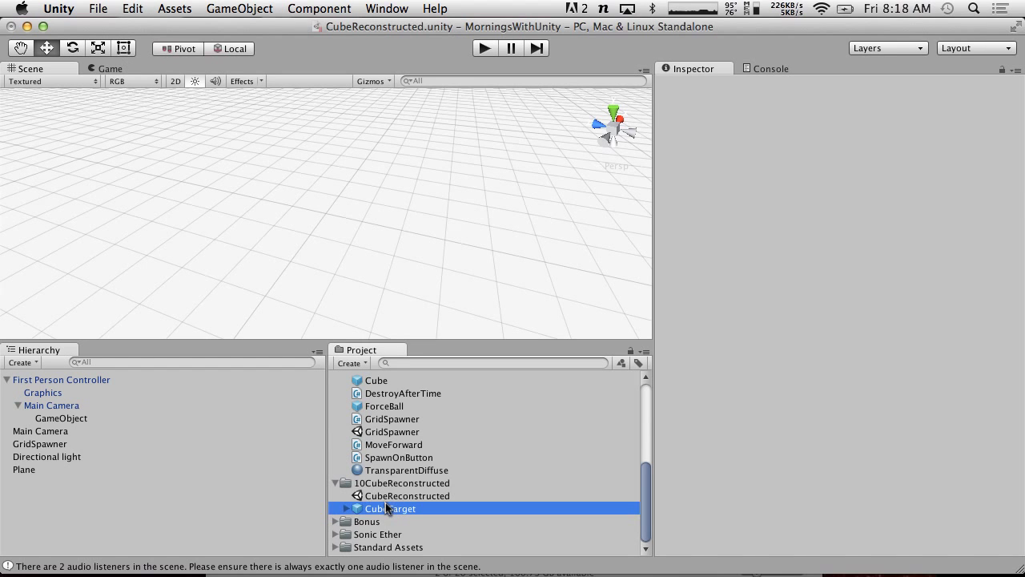
pyautogui.click(346, 510)
pyautogui.click(387, 522)
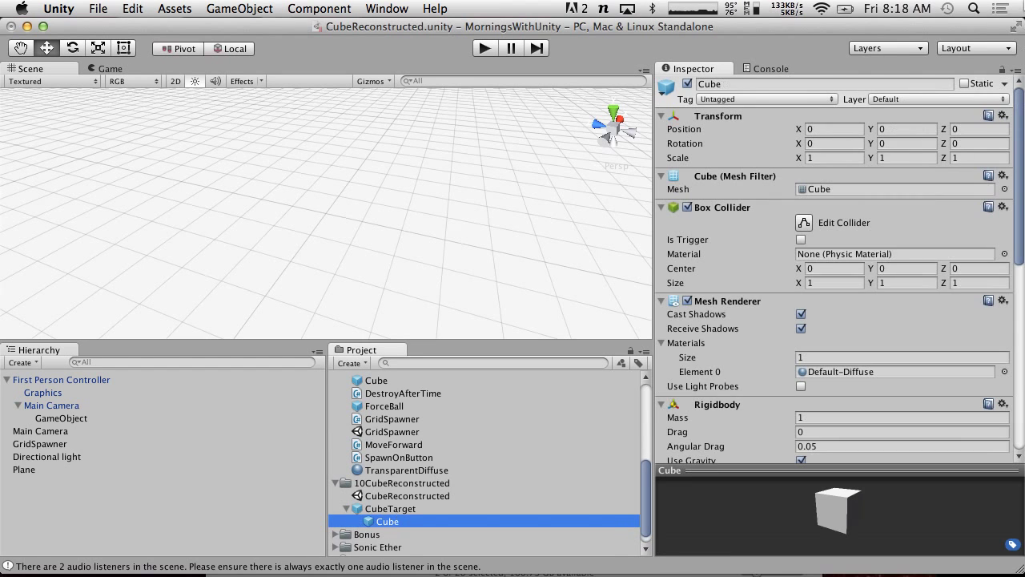
pyautogui.click(900, 116)
pyautogui.click(900, 115)
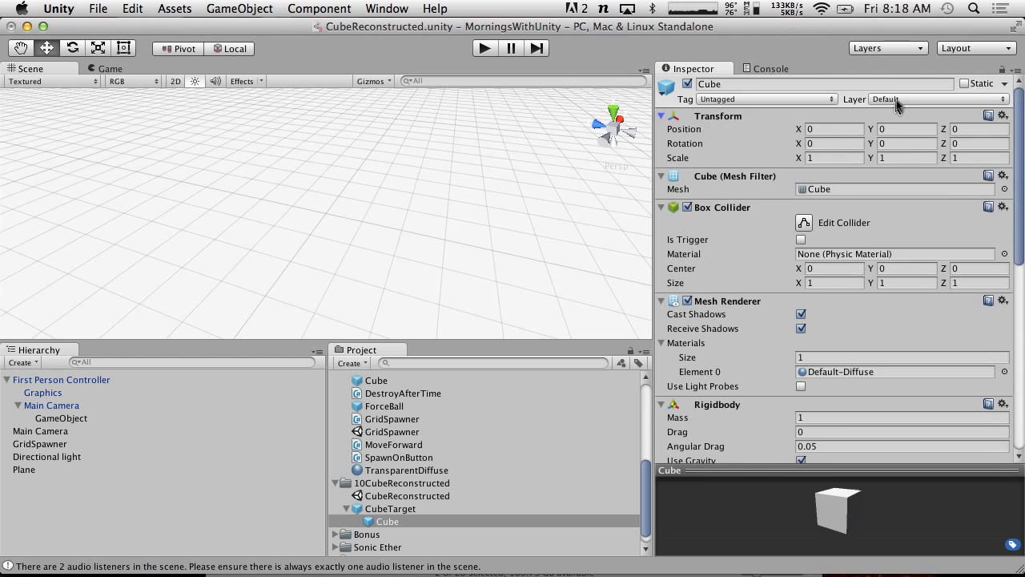
pyautogui.click(900, 99)
pyautogui.click(910, 187)
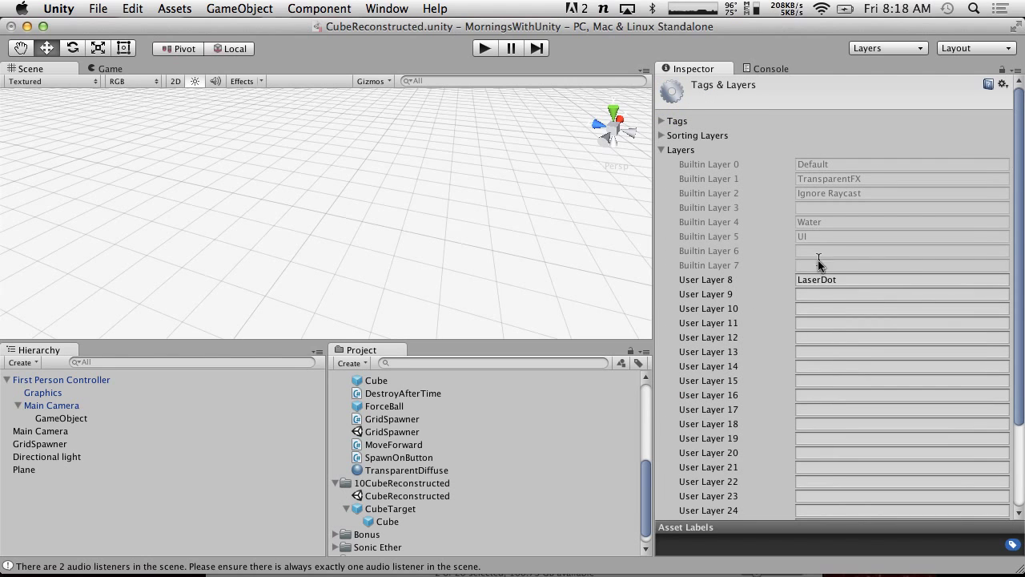
pyautogui.click(817, 295)
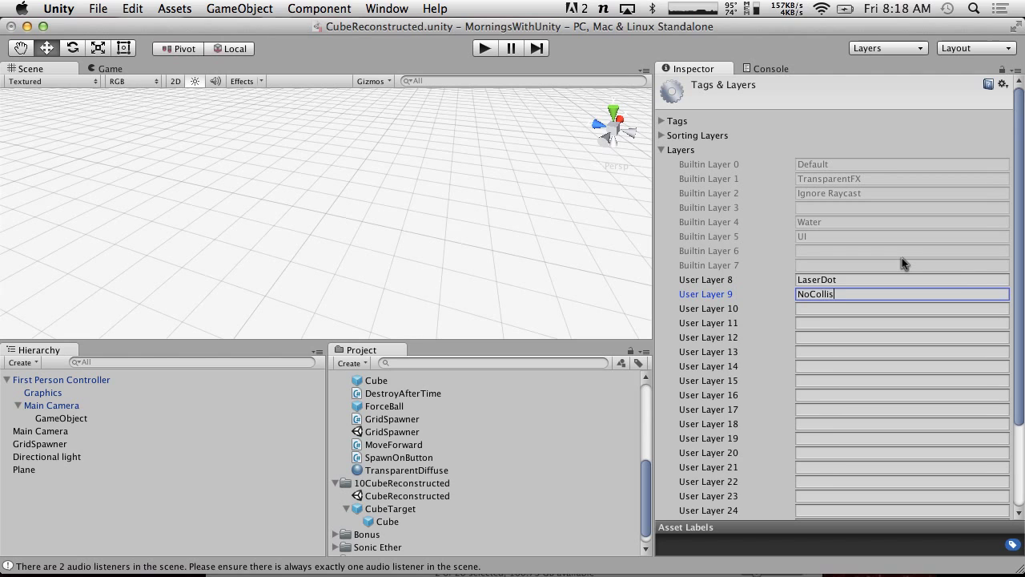
# In the project's Physics settings, disable collisions between the NoCollision layer and every layer, including itself
pyautogui.click(133, 8)
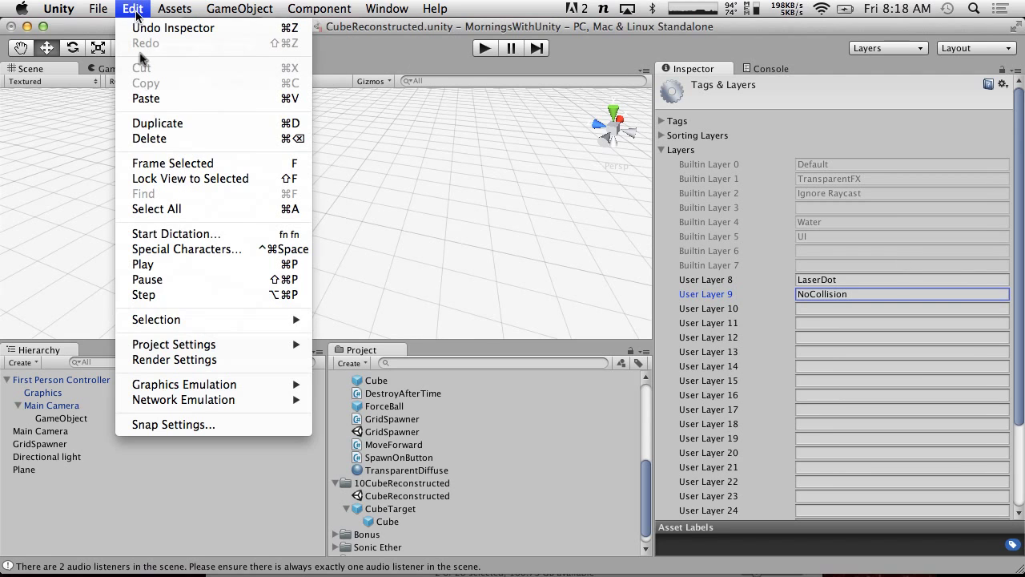
pyautogui.moveTo(204, 346)
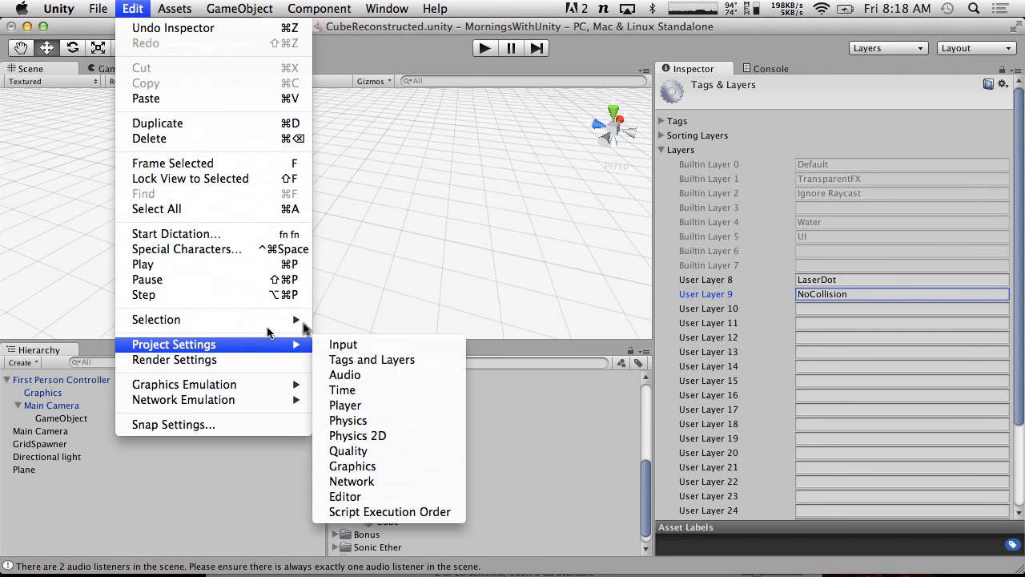
pyautogui.click(391, 423)
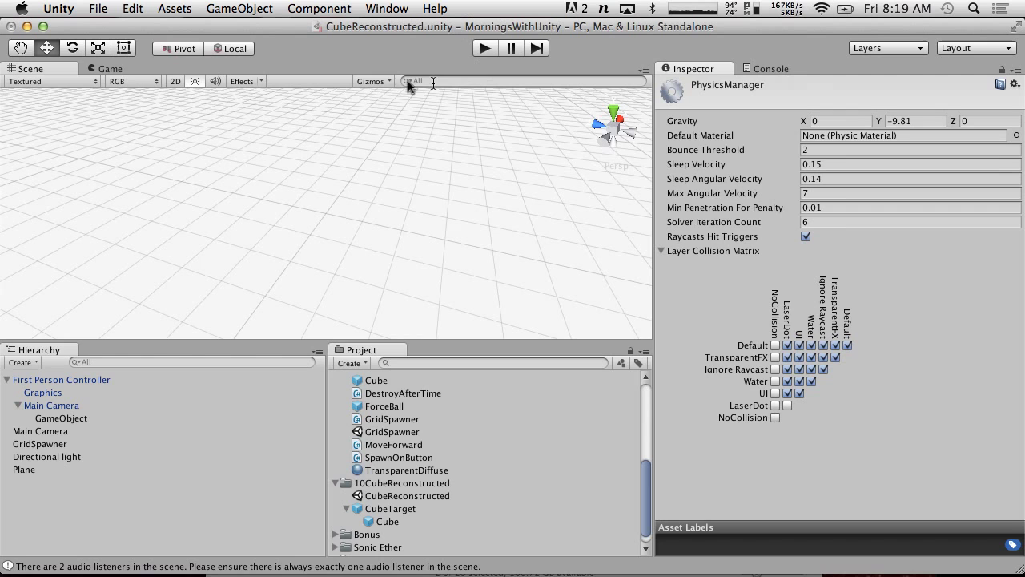
# Run the scene with the new collision matrix, fire a force ball into the cubes, and stop
pyautogui.click(489, 47)
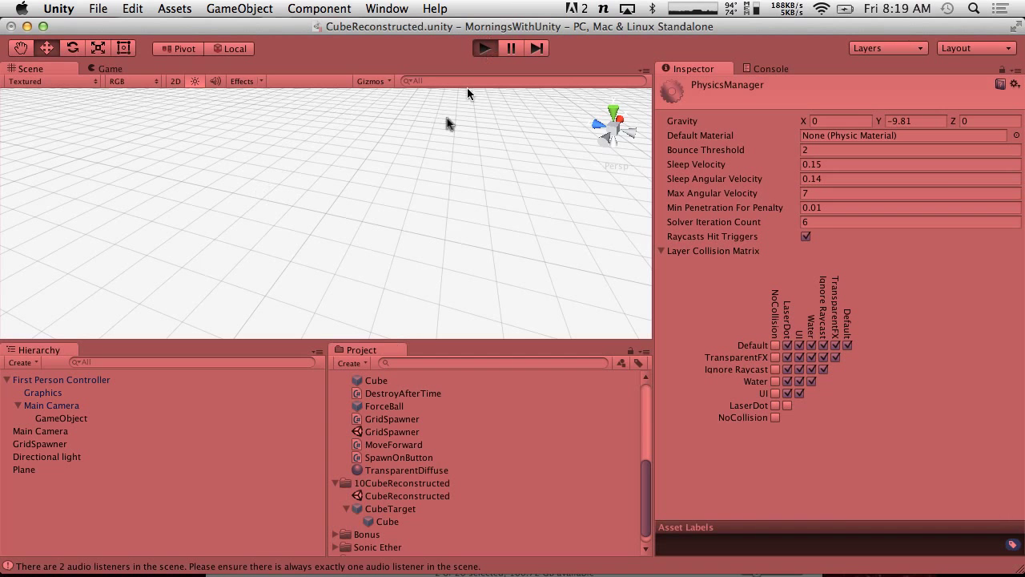
pyautogui.click(387, 185)
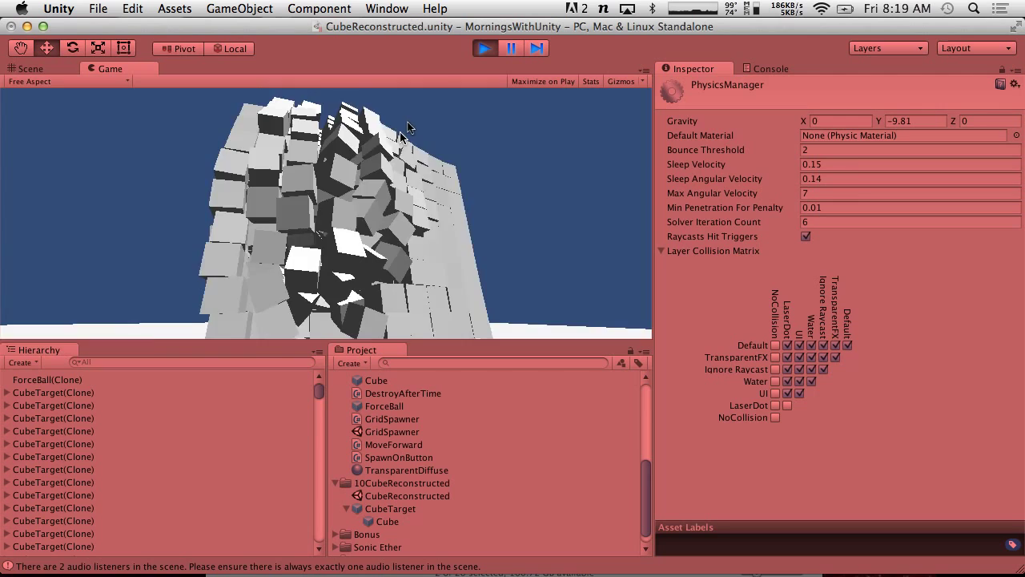
pyautogui.press('super+p')
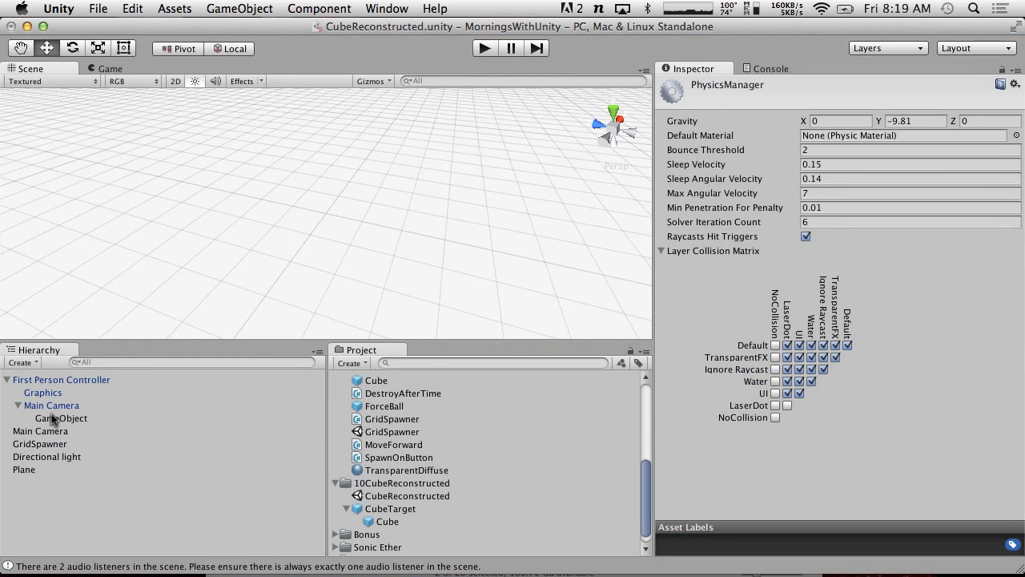
# Assign the NoCollision layer to the Cube inside the CubeTarget prefab
pyautogui.click(40, 444)
pyautogui.click(905, 85)
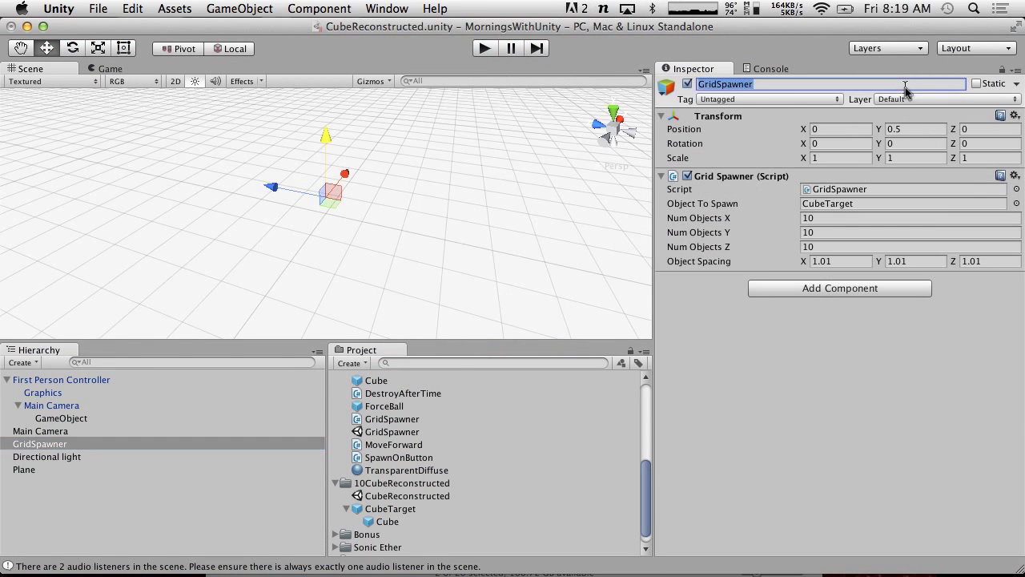
pyautogui.click(385, 532)
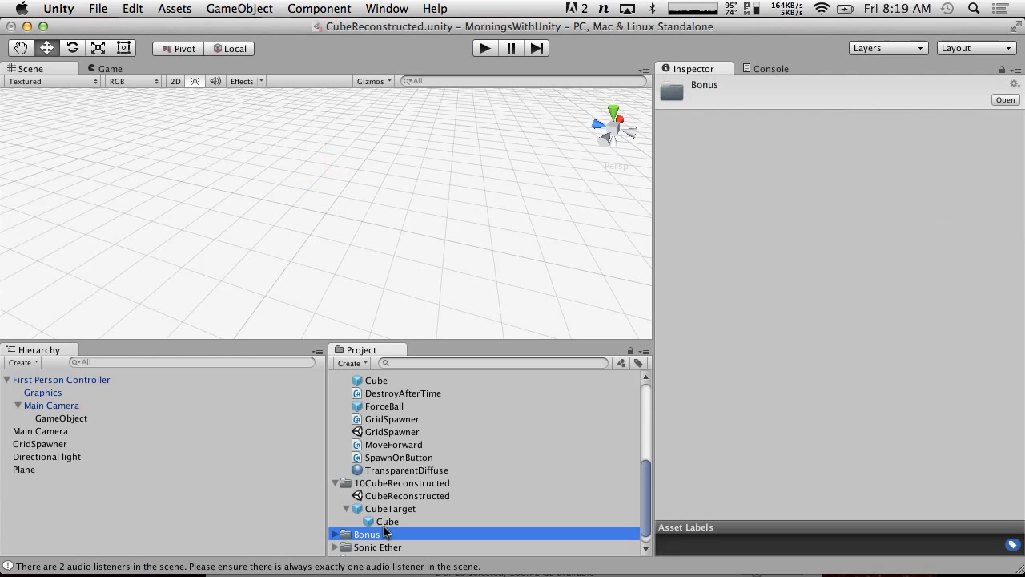
pyautogui.click(387, 521)
pyautogui.click(893, 99)
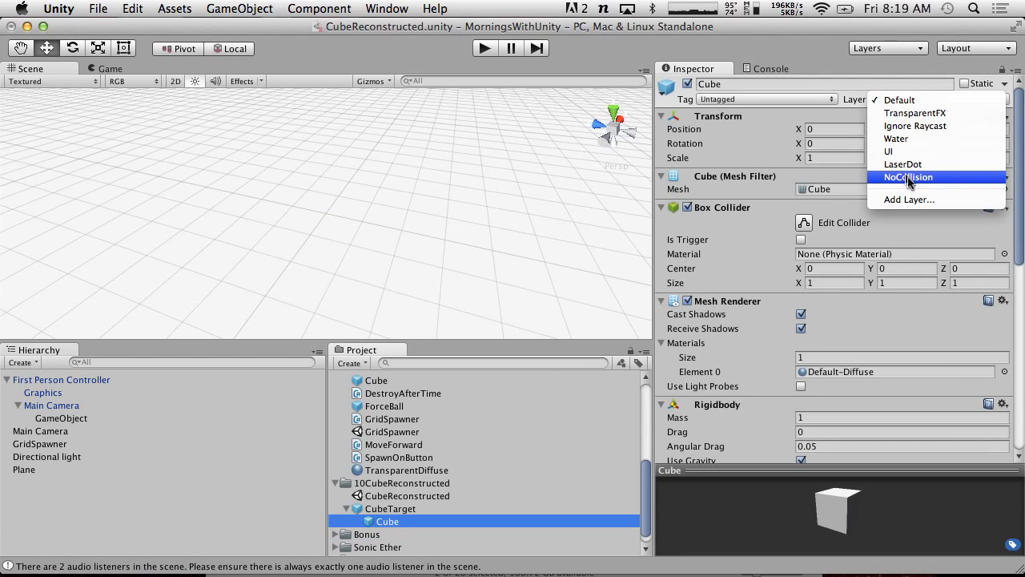
pyautogui.click(907, 175)
# Run the scene with the cubes on the NoCollision layer, fire several force balls into the grid, and stop
pyautogui.click(483, 49)
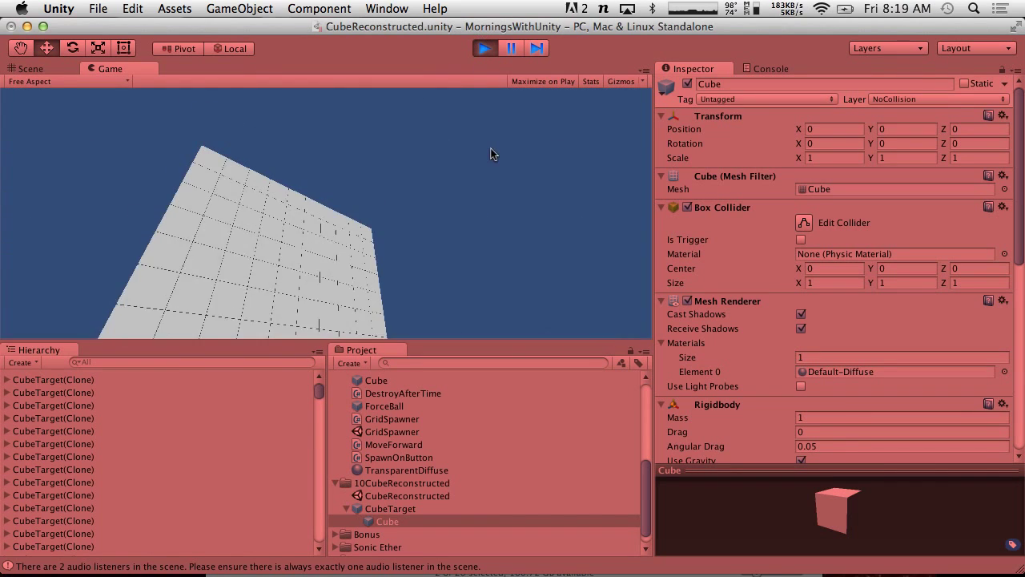
pyautogui.click(489, 157)
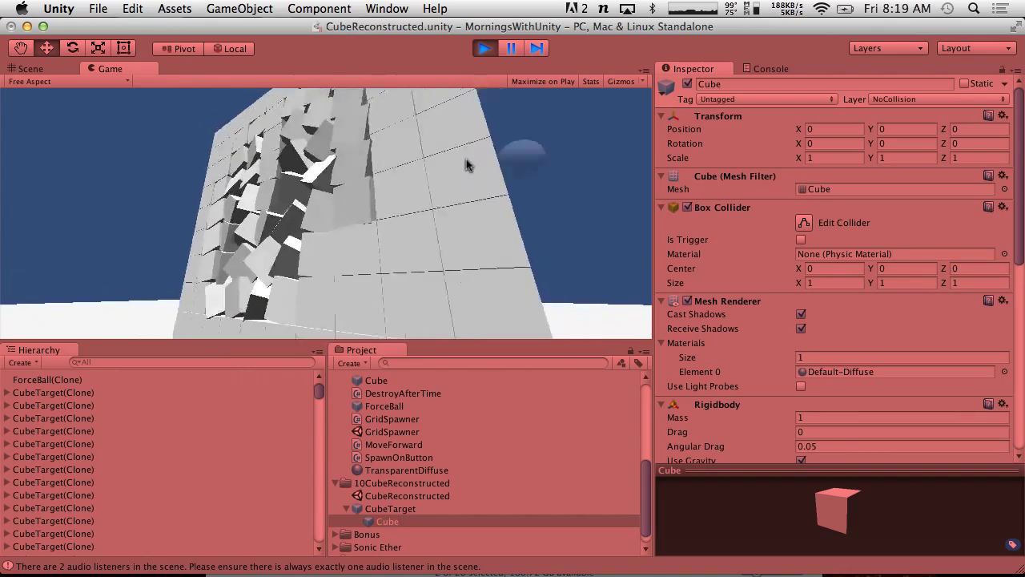
pyautogui.click(464, 164)
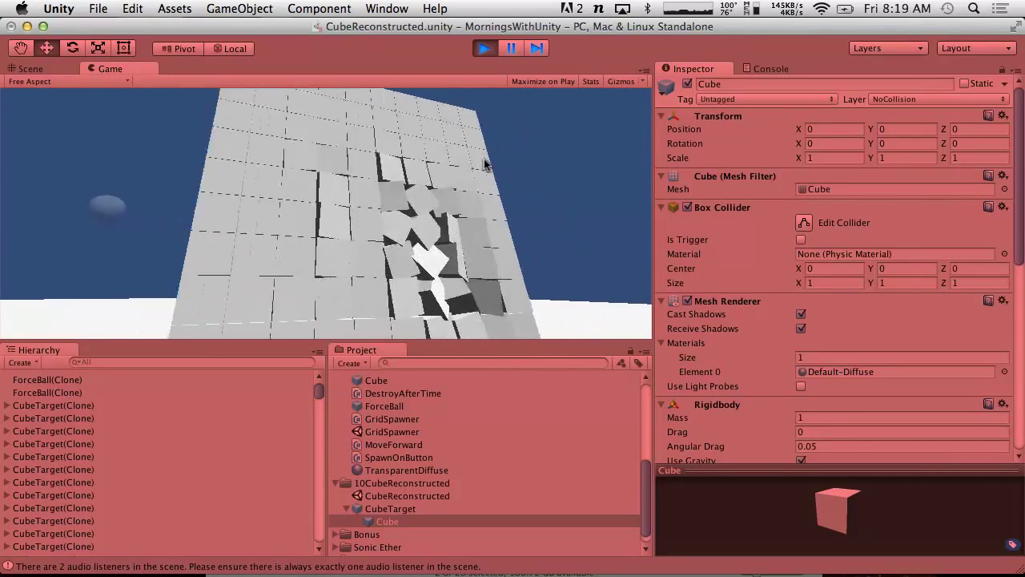
pyautogui.click(484, 159)
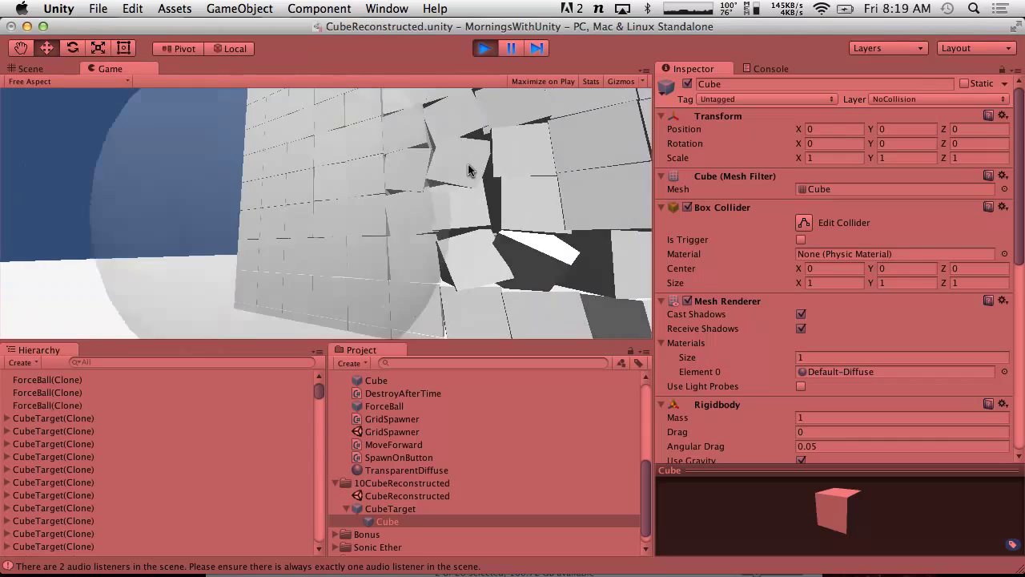
pyautogui.click(484, 49)
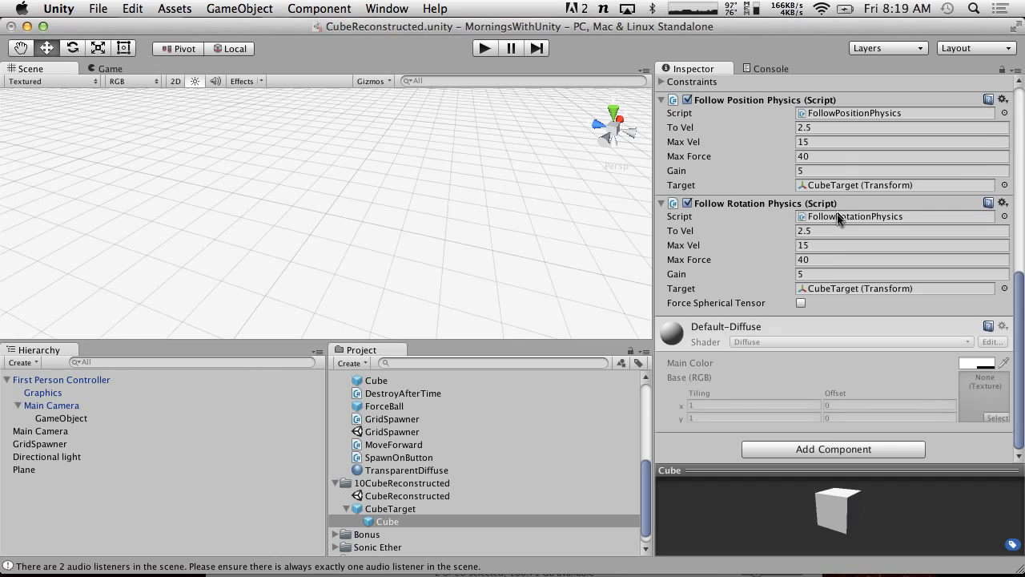
# Set the Cube's Follow Rotation Physics Gain to 15 and test it by firing force balls in a scene run
pyautogui.click(818, 272)
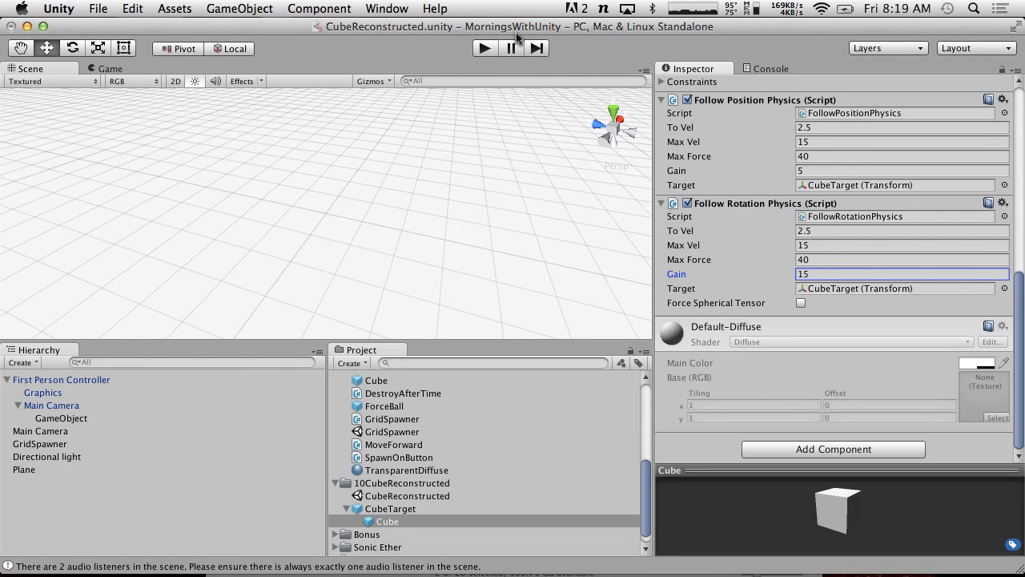
pyautogui.click(484, 49)
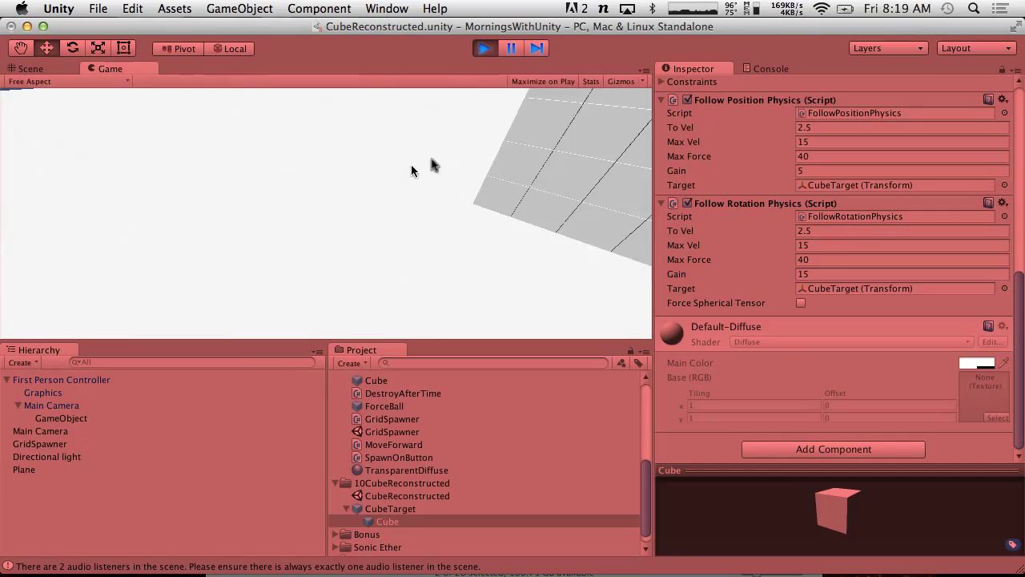
pyautogui.click(428, 144)
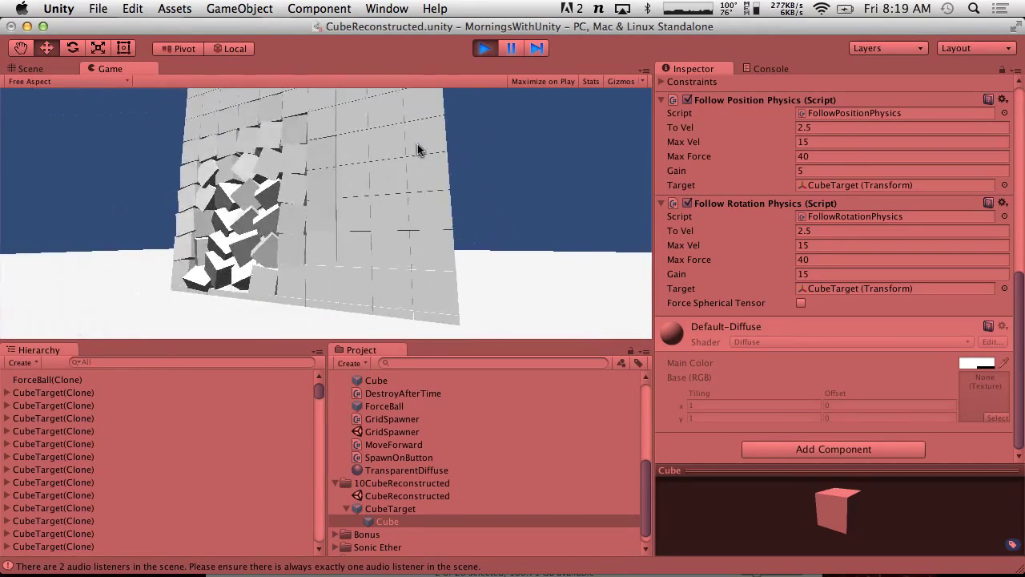
pyautogui.click(418, 146)
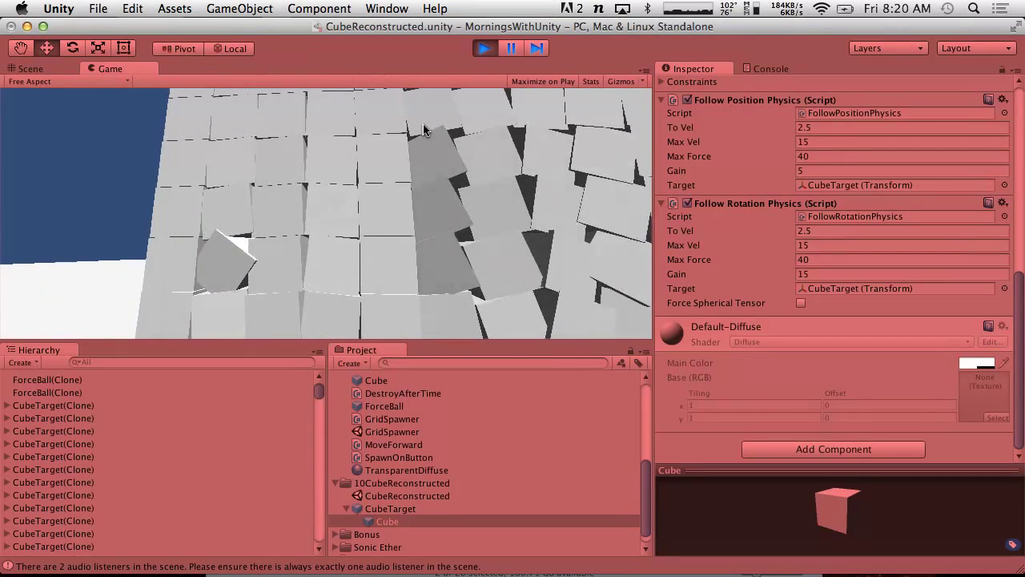
pyautogui.click(485, 48)
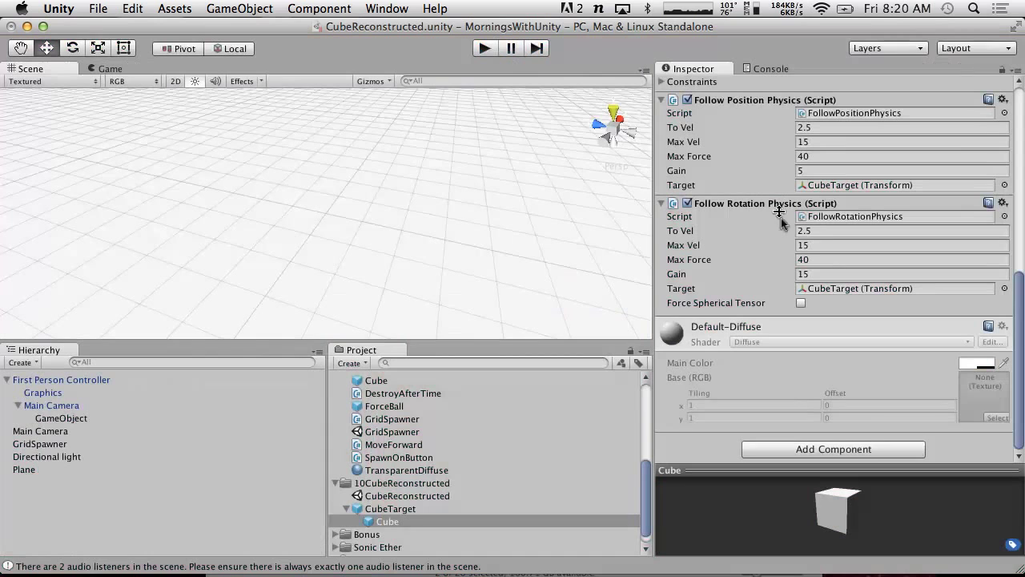
# Set the Cube's Follow Rotation Physics Gain to 50 and test it by firing a force ball in a scene run
pyautogui.click(843, 273)
pyautogui.write('50')
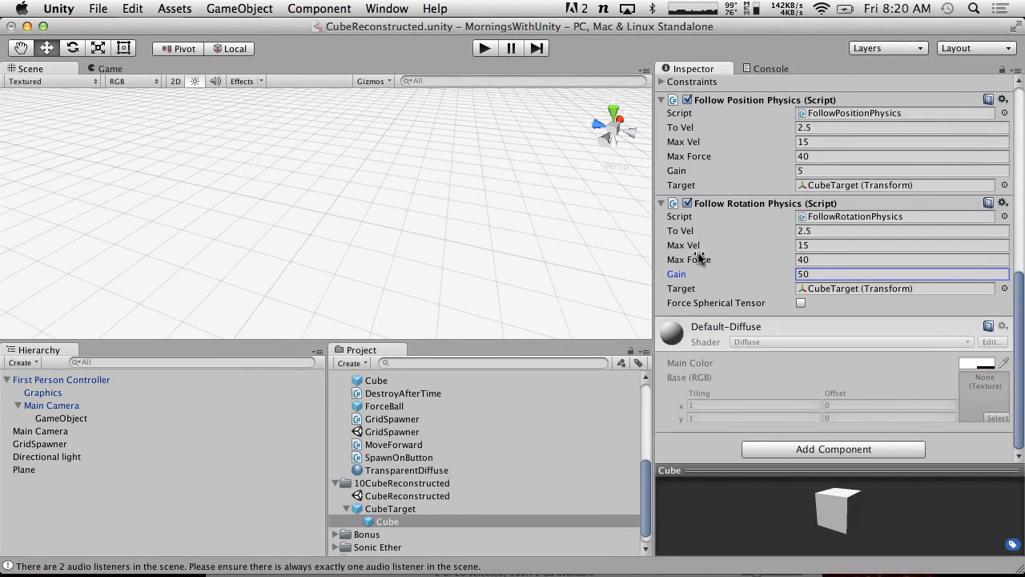
pyautogui.click(485, 48)
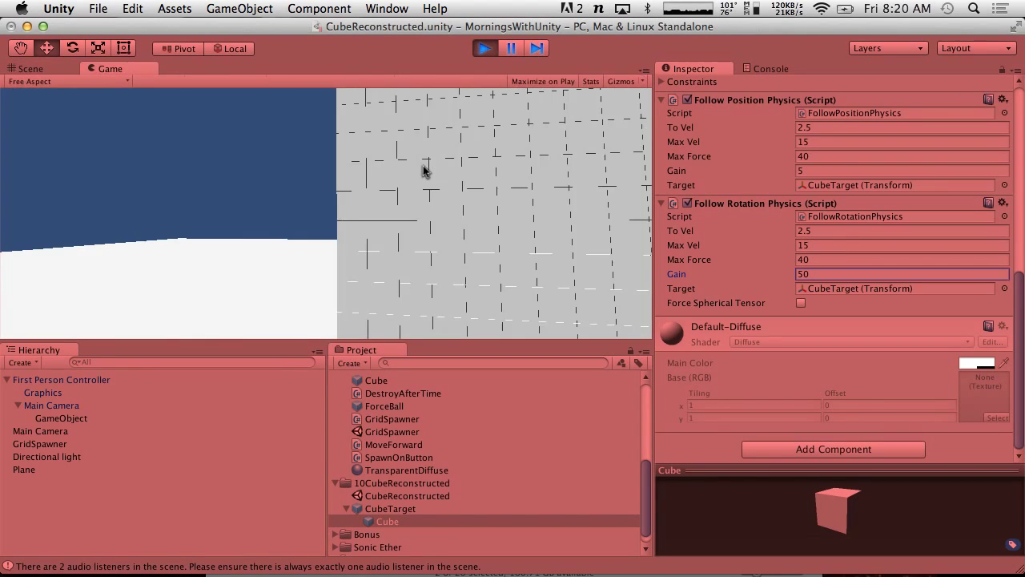
pyautogui.click(433, 164)
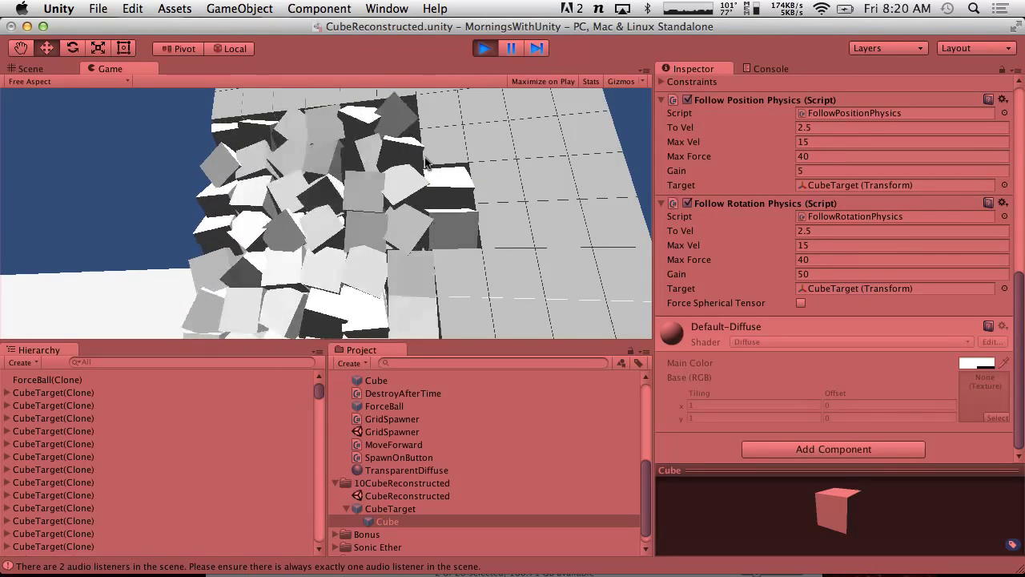
pyautogui.click(484, 50)
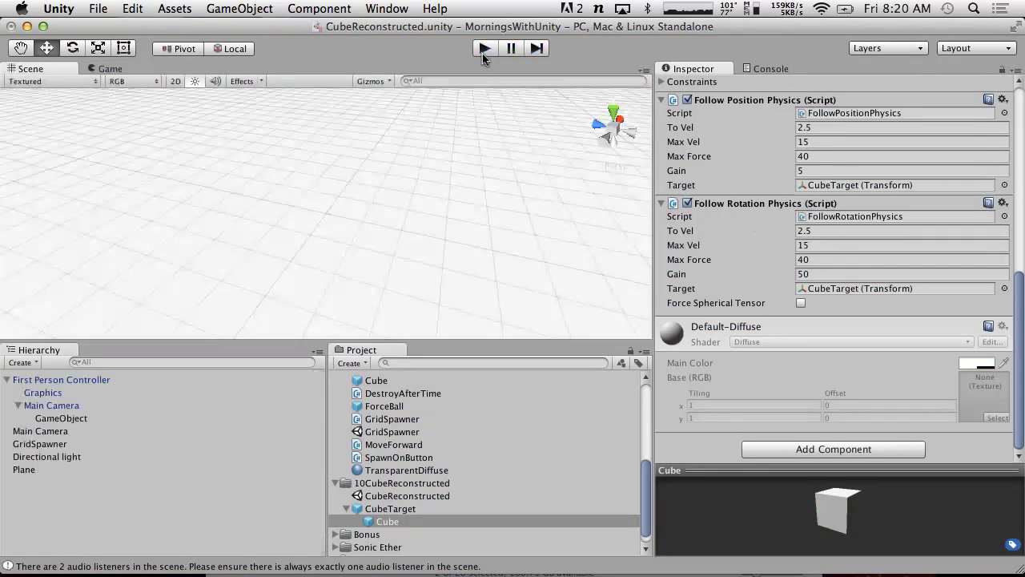
# Set the Cube's Follow Rotation Physics values to Gain 15, Max Vel 30, To Vel 5 and Max Force 80
pyautogui.click(840, 276)
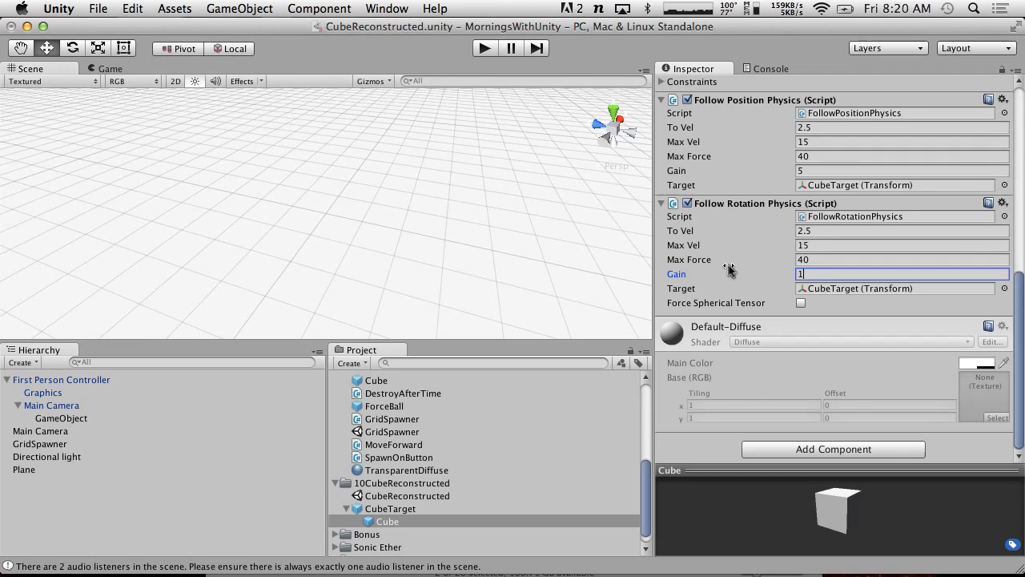
pyautogui.click(823, 246)
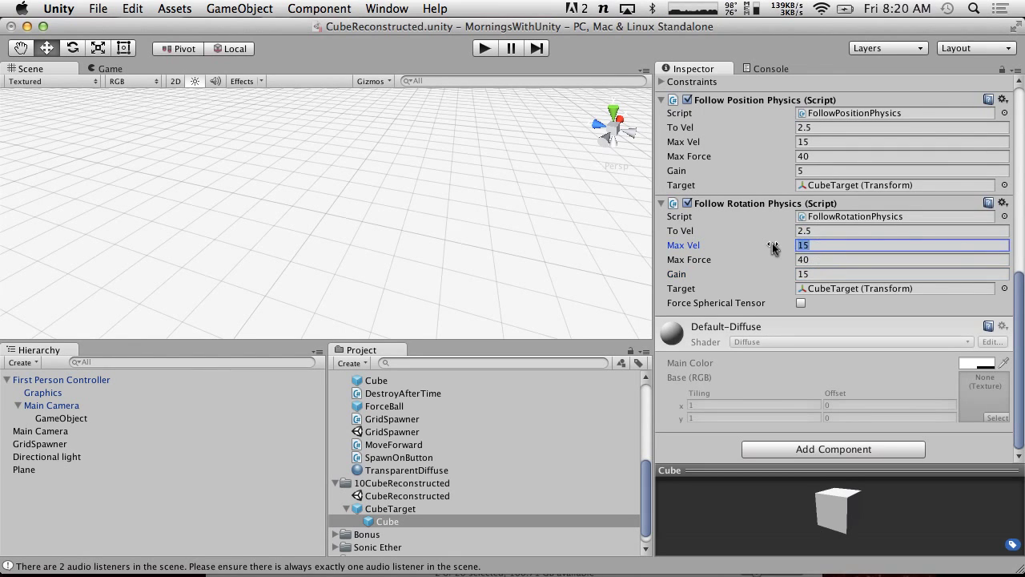
pyautogui.click(825, 232)
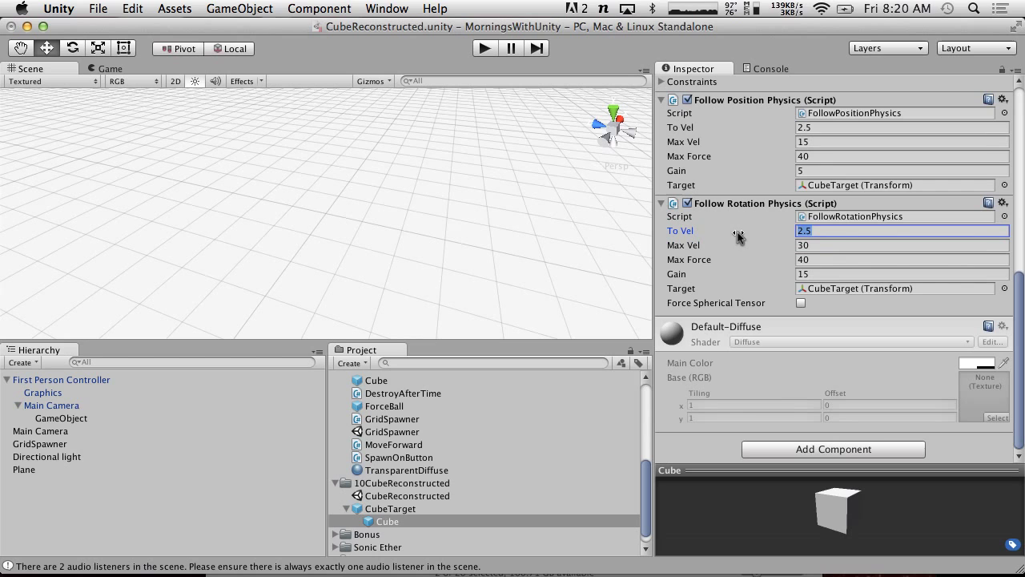
pyautogui.write('5')
pyautogui.click(827, 259)
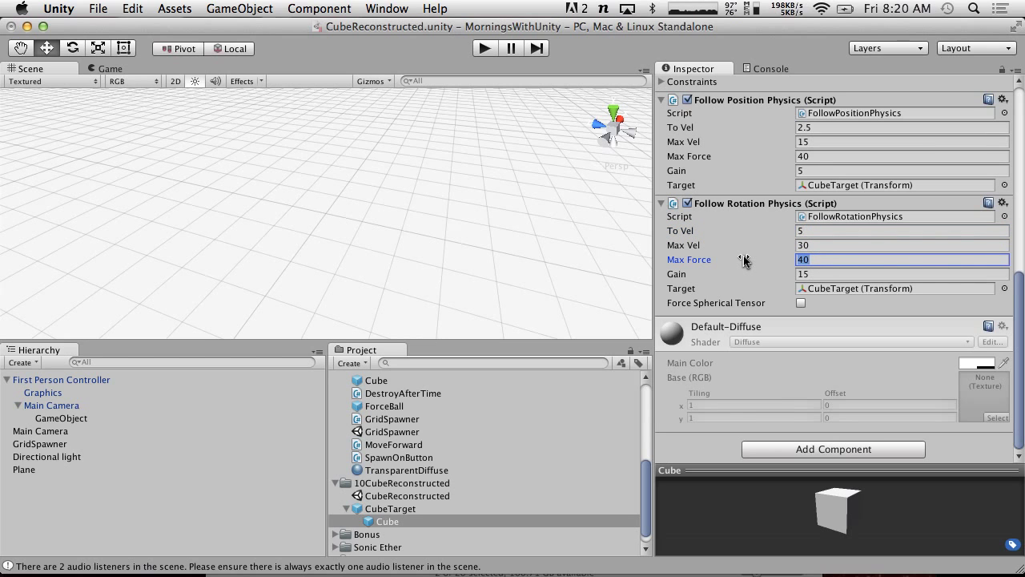
pyautogui.write('80')
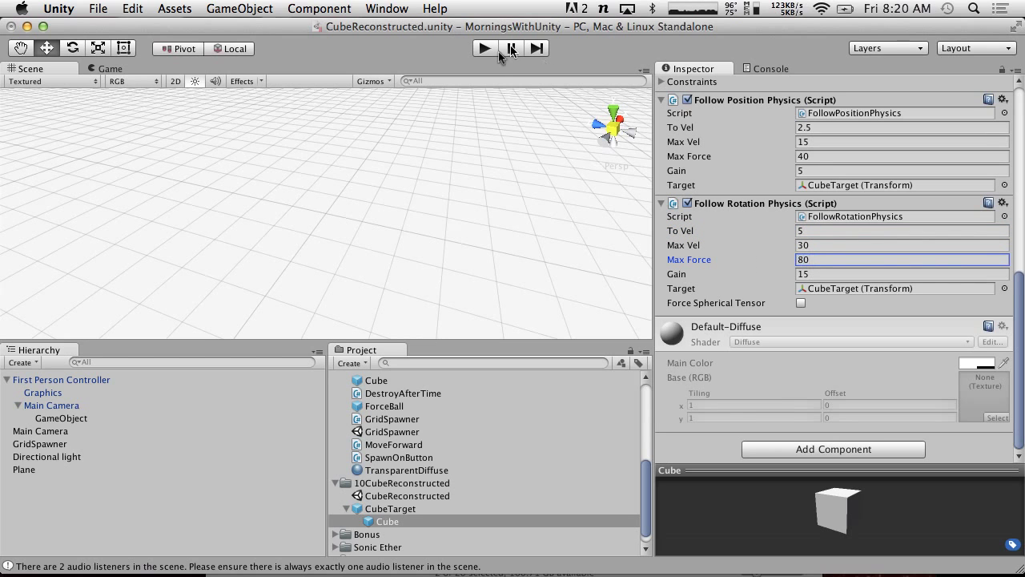
# Run the scene with the retuned rotation values, fire force balls into the cube grid, and stop
pyautogui.click(486, 48)
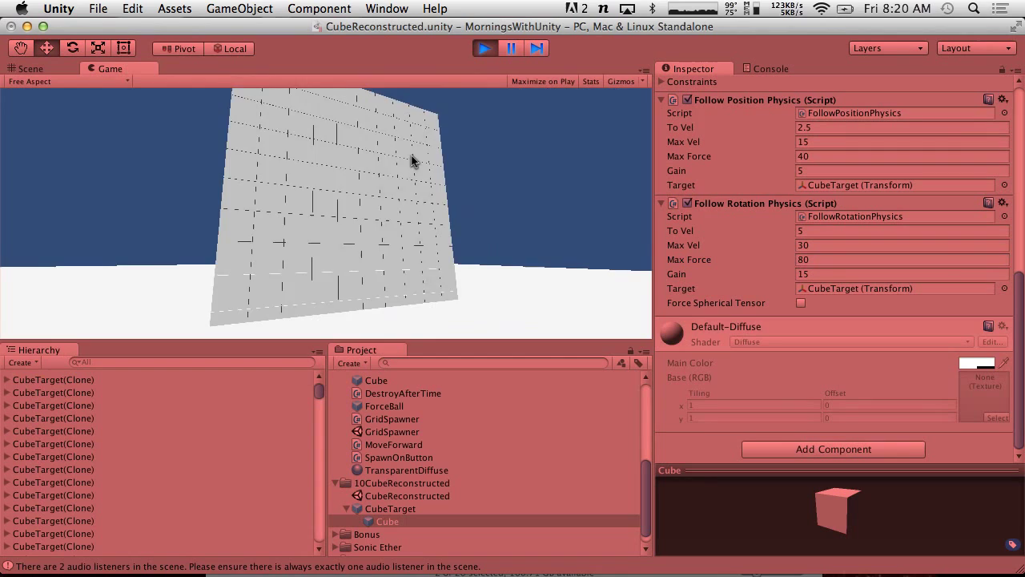
pyautogui.click(411, 161)
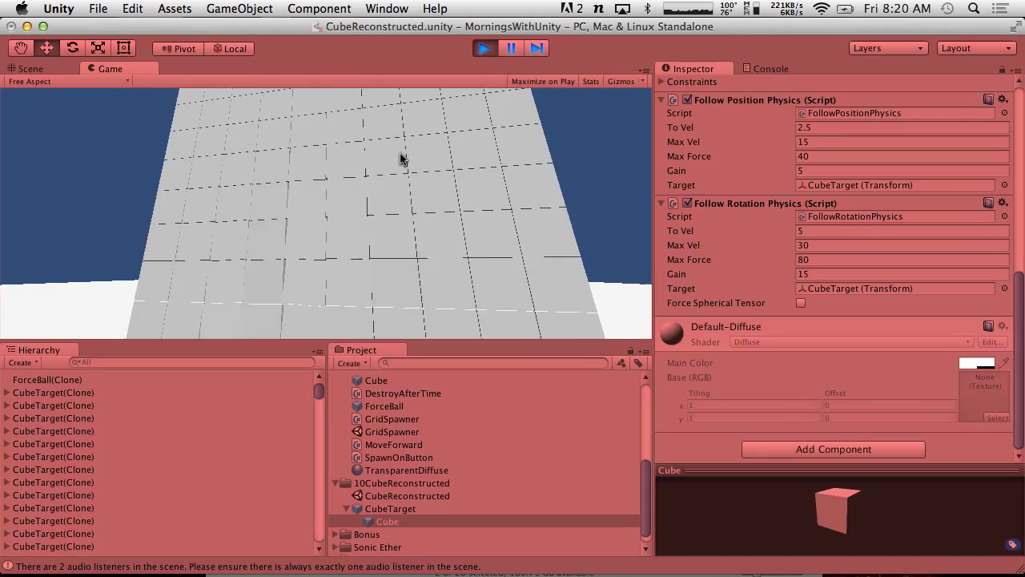
pyautogui.click(394, 149)
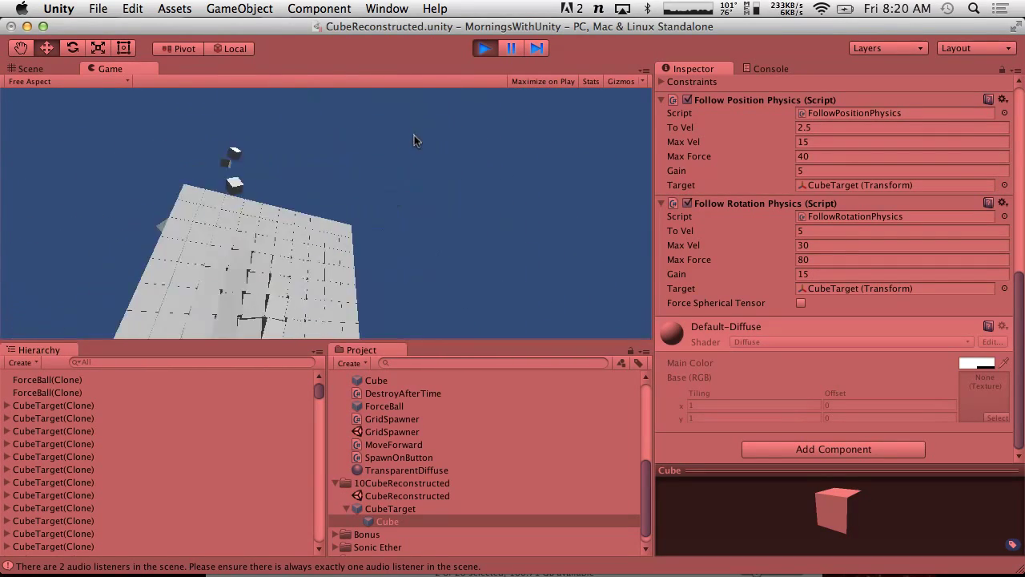
pyautogui.click(484, 48)
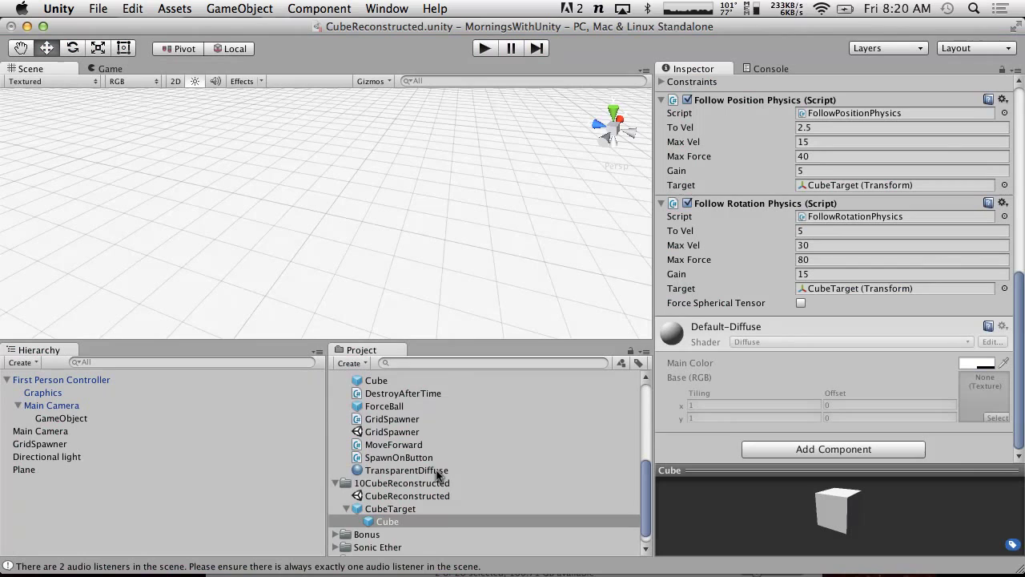
# Duplicate the ForceBall prefab into the 10CubeReconstructed folder and rename the copy BigForceBall
pyautogui.scroll(3, 437, 474)
pyautogui.click(396, 448)
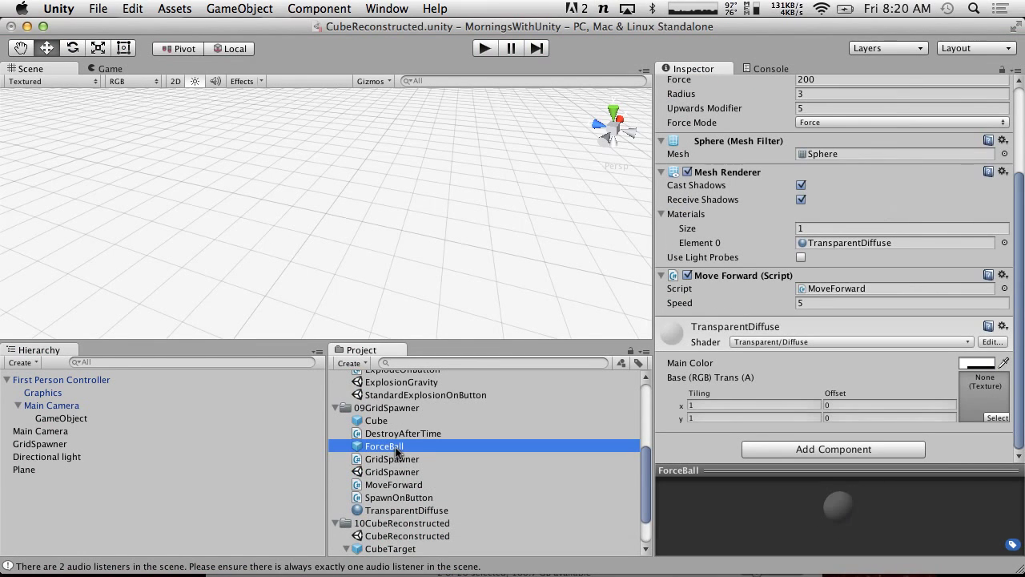
pyautogui.press('super+d')
pyautogui.moveTo(389, 459); pyautogui.dragTo(376, 525)
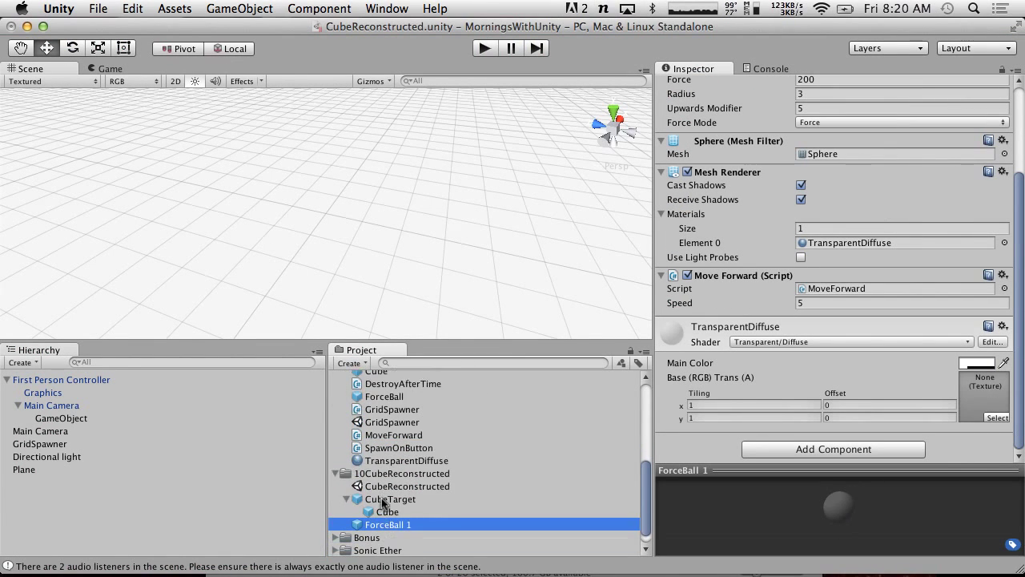
pyautogui.scroll(-1, 396, 503)
pyautogui.click(420, 509)
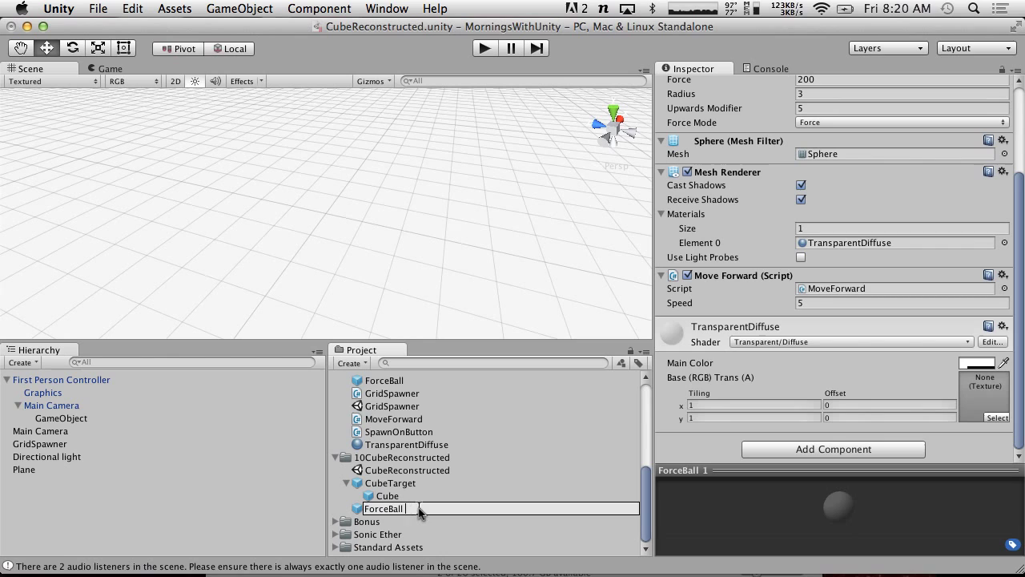
pyautogui.write('Big')
pyautogui.press('Return')
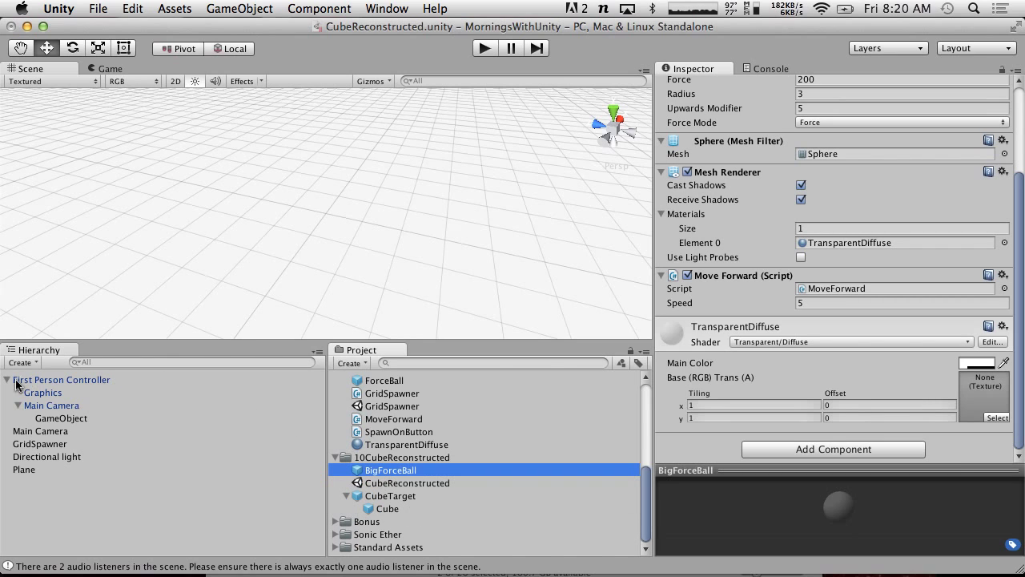
# Set BigForceBall's Continuous Explosion Force Radius to 15 and test-fire a ball in a scene run
pyautogui.scroll(3, 838, 350)
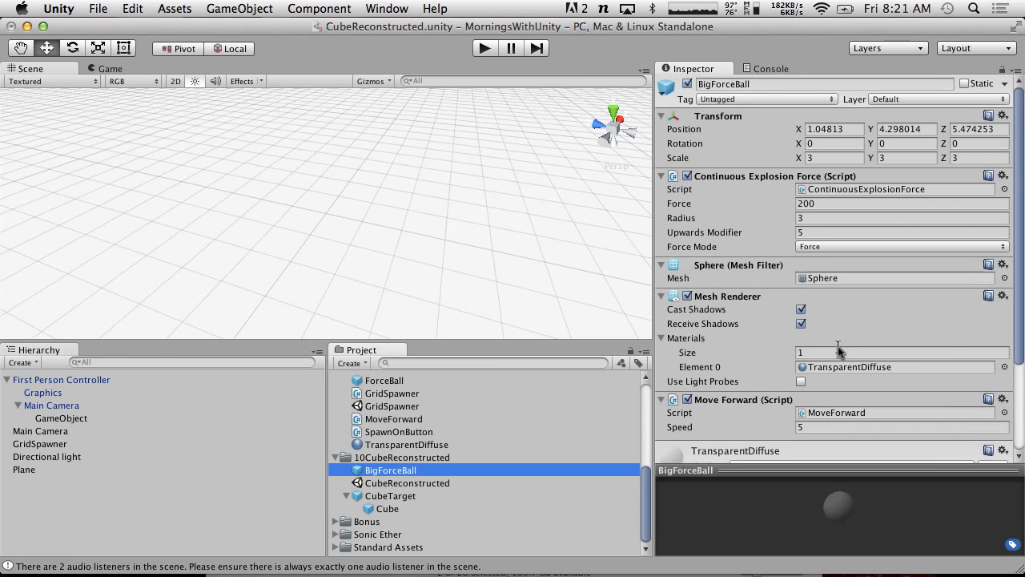
pyautogui.click(818, 219)
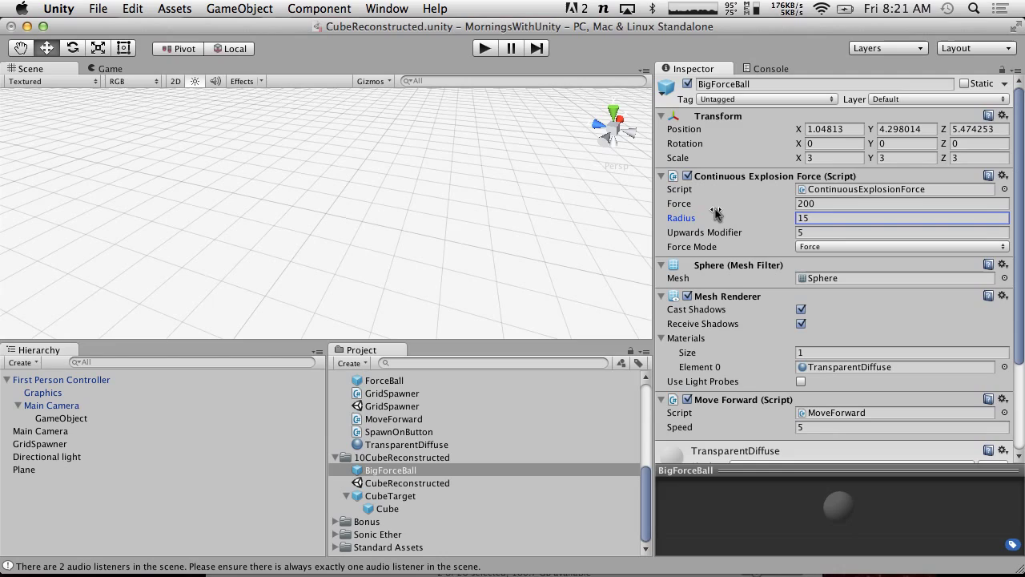
pyautogui.click(485, 48)
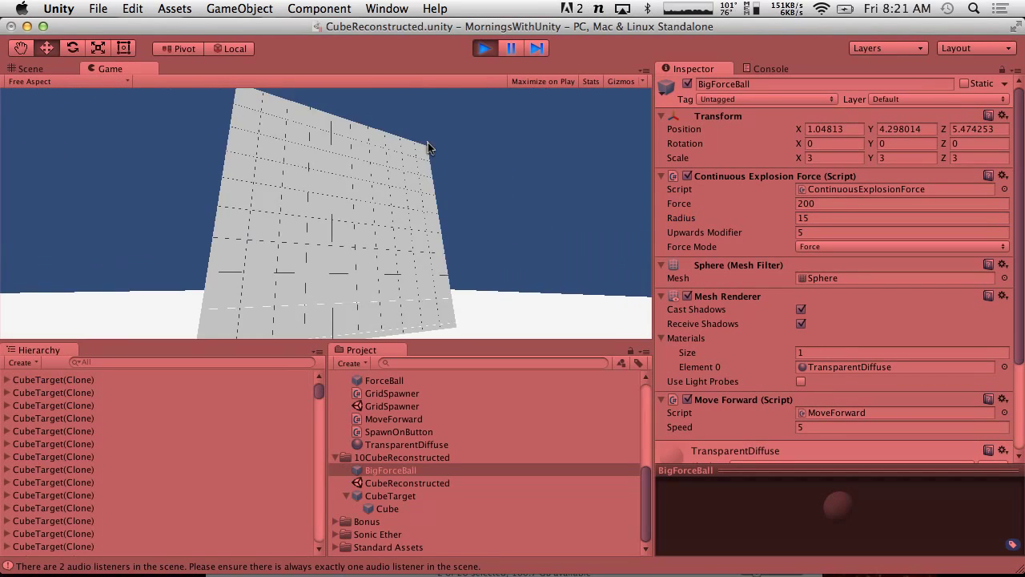
pyautogui.click(428, 142)
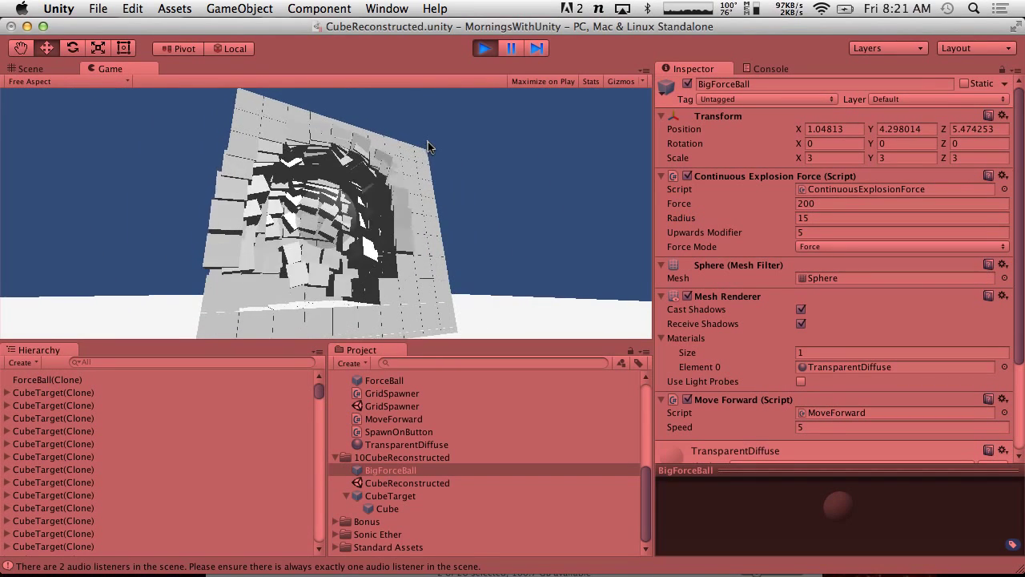
pyautogui.click(484, 48)
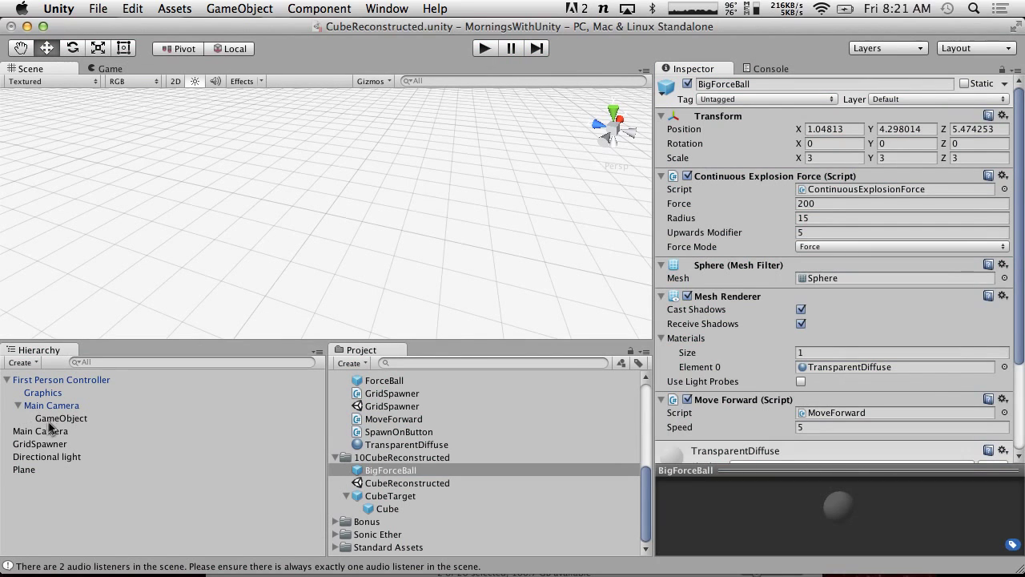
# Assign BigForceBall as the Object To Spawn on the GameObject under the First Person Controller's camera
pyautogui.click(55, 418)
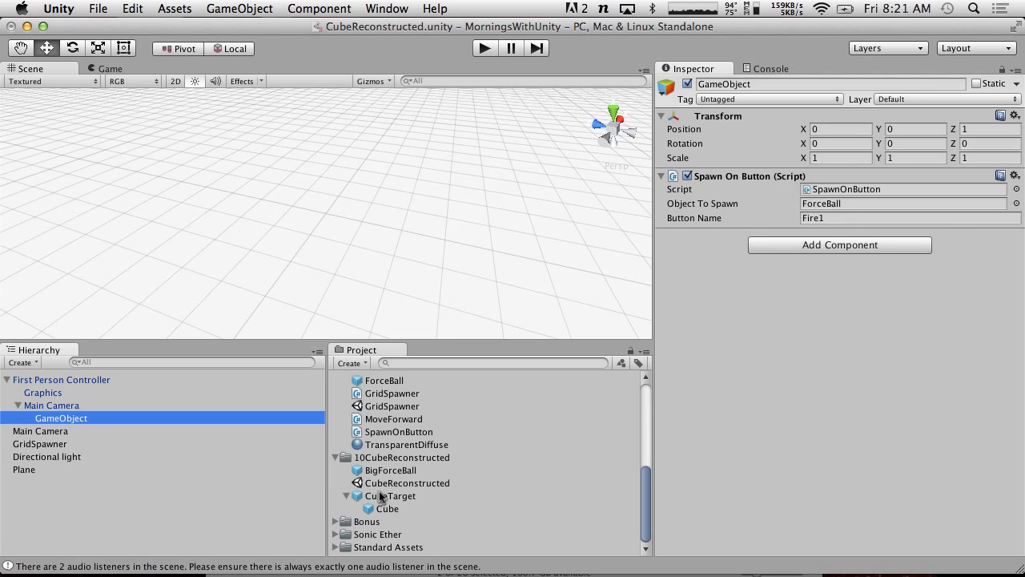
pyautogui.moveTo(384, 471); pyautogui.dragTo(829, 204)
# Delete the standalone Main Camera from the CubeReconstructed scene and save the scene
pyautogui.click(42, 431)
pyautogui.rightClick(44, 431)
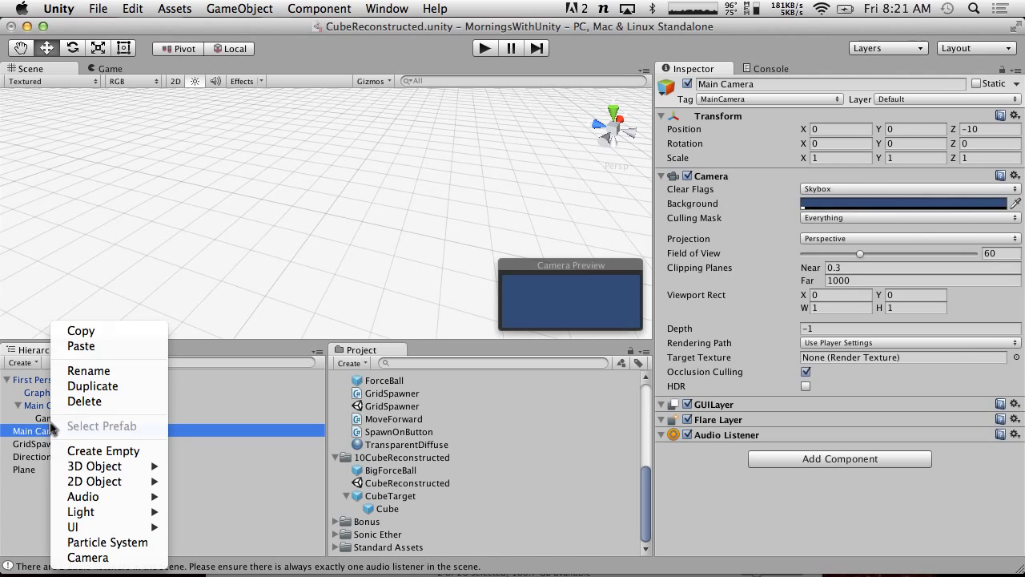
pyautogui.click(88, 407)
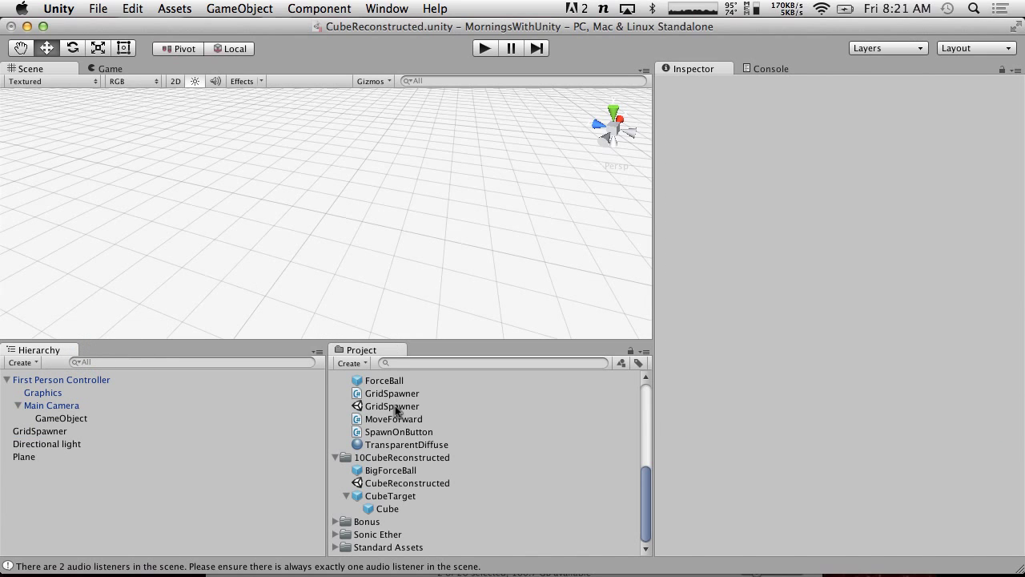
pyautogui.click(111, 8)
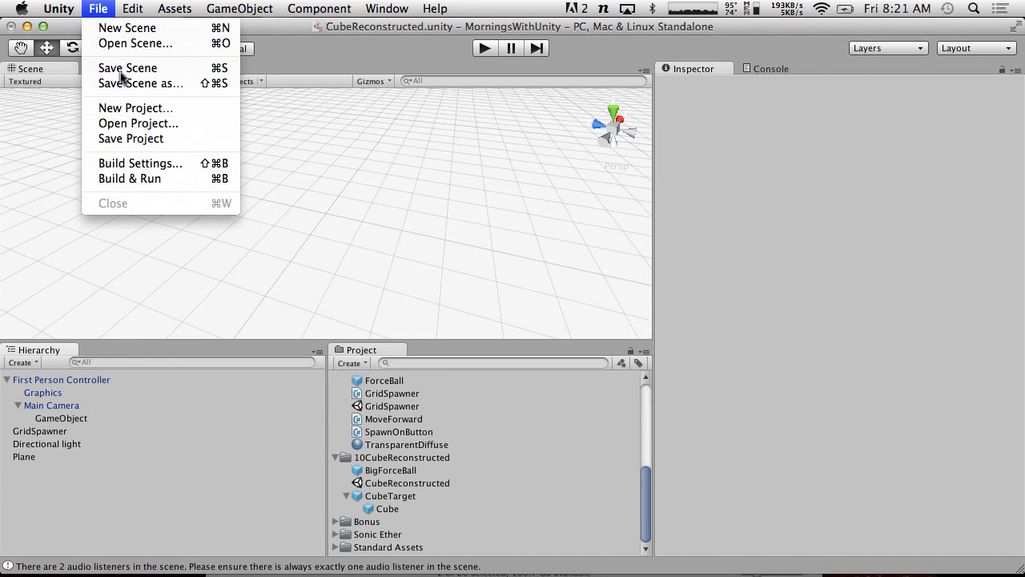
pyautogui.click(120, 69)
# Open the GridSpawner scene, delete its standalone Main Camera, and save it
pyautogui.doubleClick(393, 407)
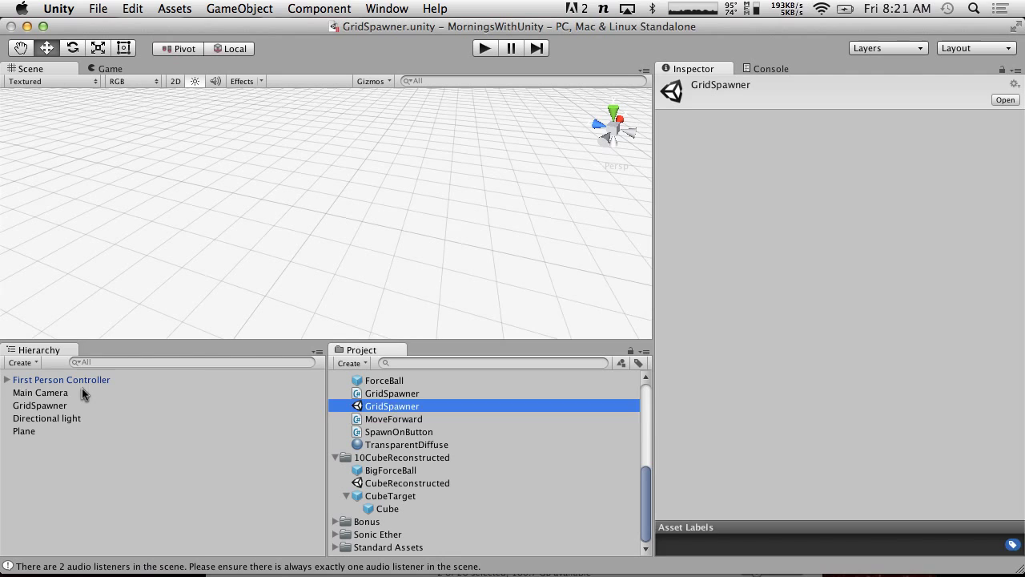
pyautogui.rightClick(82, 390)
pyautogui.click(108, 401)
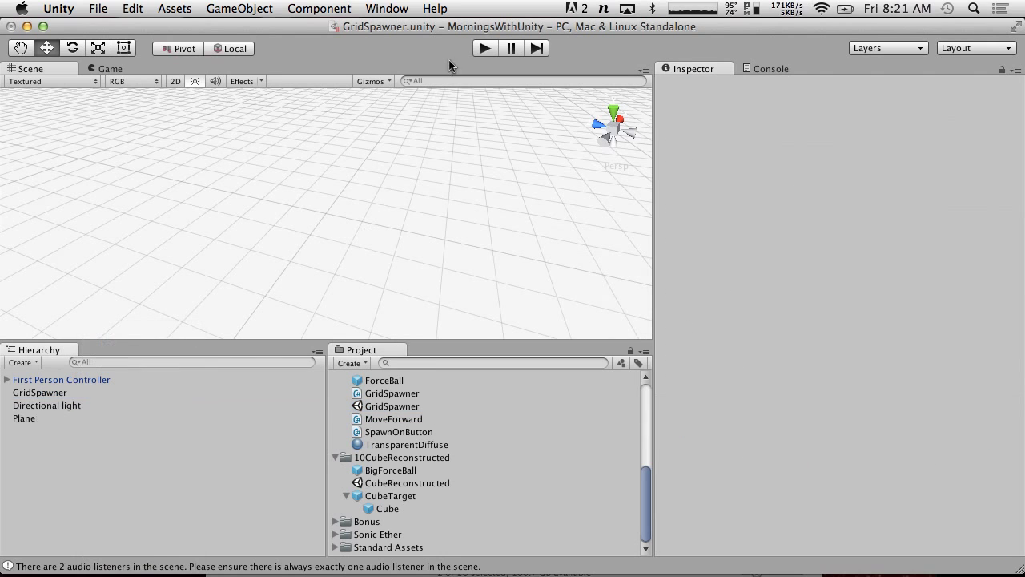
pyautogui.click(59, 8)
pyautogui.click(120, 69)
pyautogui.click(6, 380)
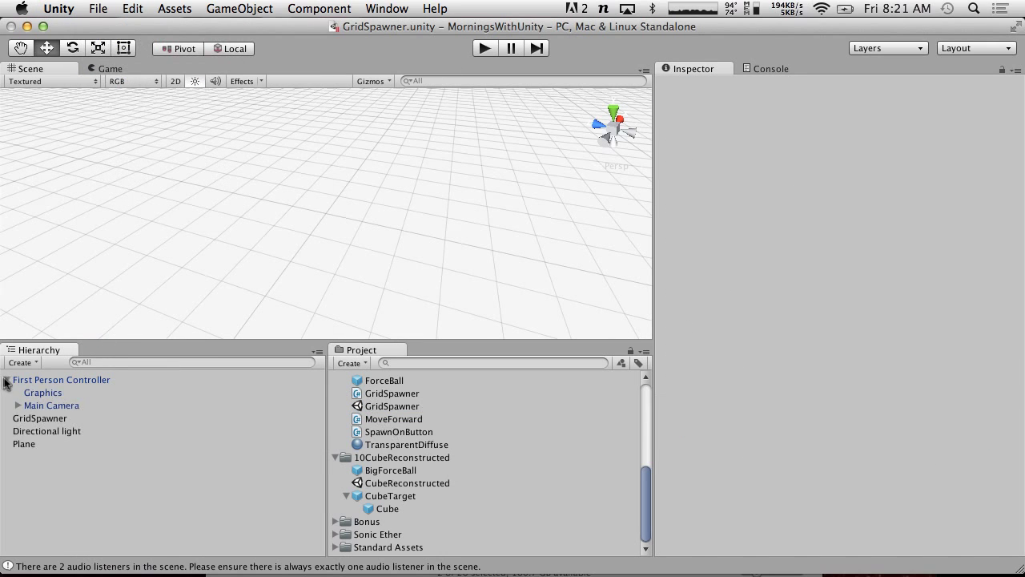
# Reopen the CubeReconstructed scene and run it, firing several big force balls into the cubes before stopping
pyautogui.doubleClick(377, 484)
pyautogui.click(484, 47)
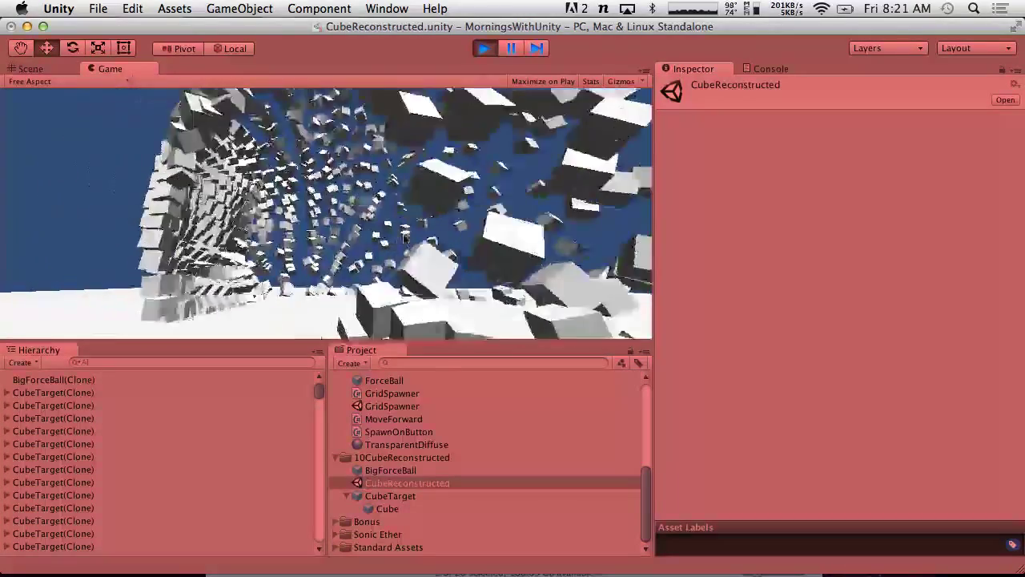
pyautogui.click(393, 239)
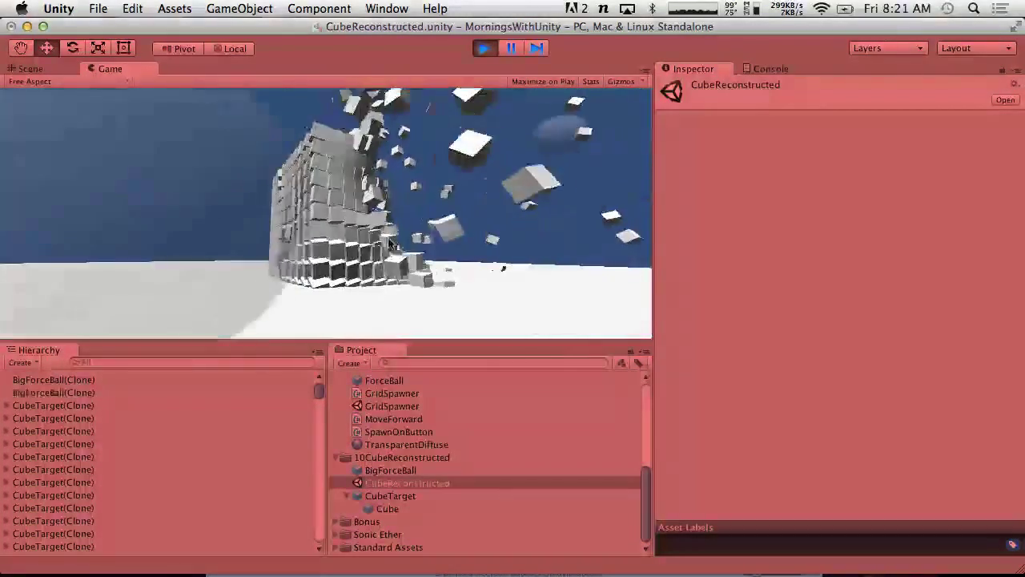
pyautogui.click(388, 236)
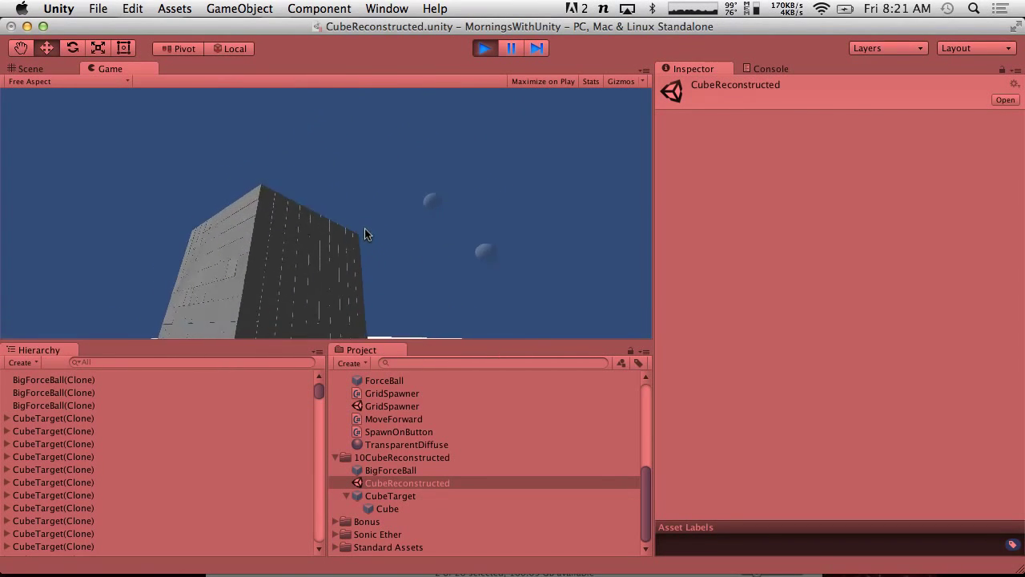
pyautogui.click(479, 54)
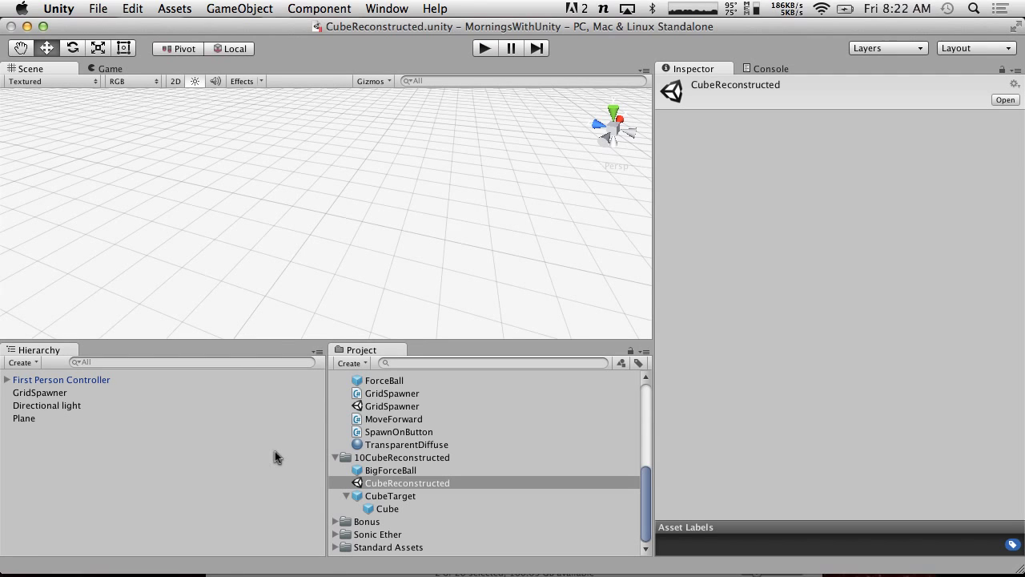
# Duplicate the BigForceBall prefab as StationaryForceBall and remove the Move Forward script from the copy
pyautogui.click(373, 475)
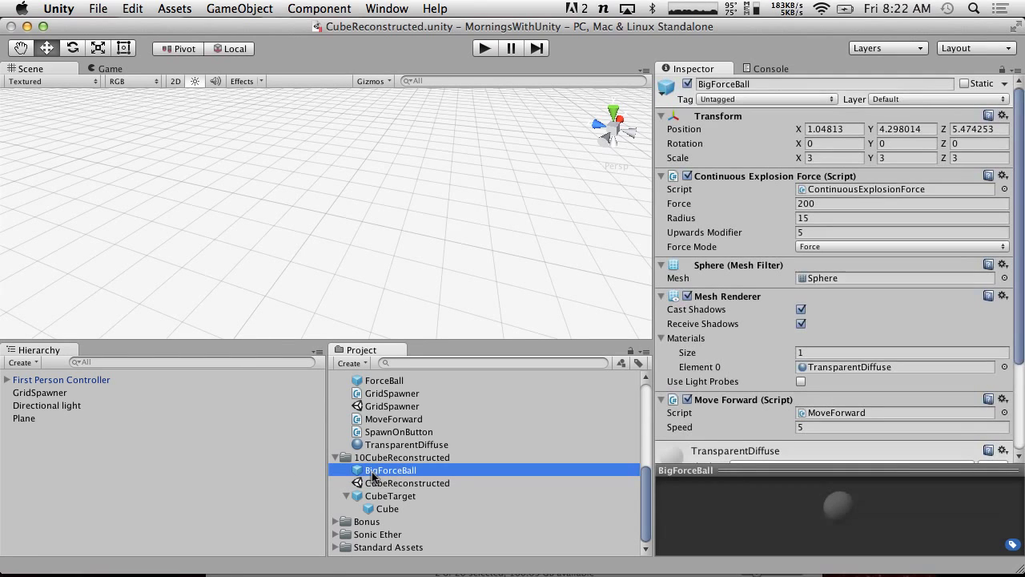
pyautogui.press('super+d')
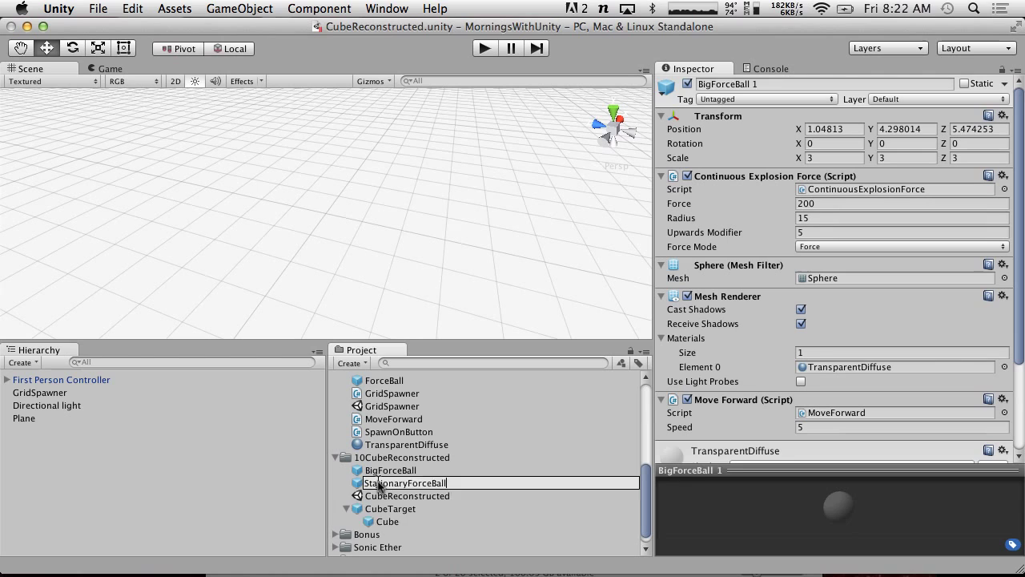
pyautogui.press('Return')
pyautogui.scroll(-5, 771, 300)
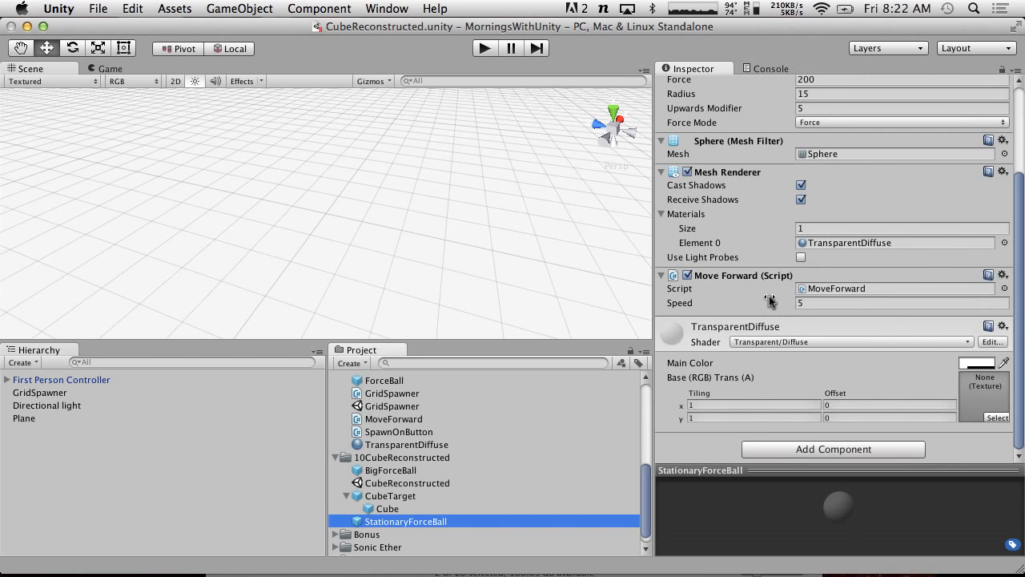
pyautogui.click(1003, 275)
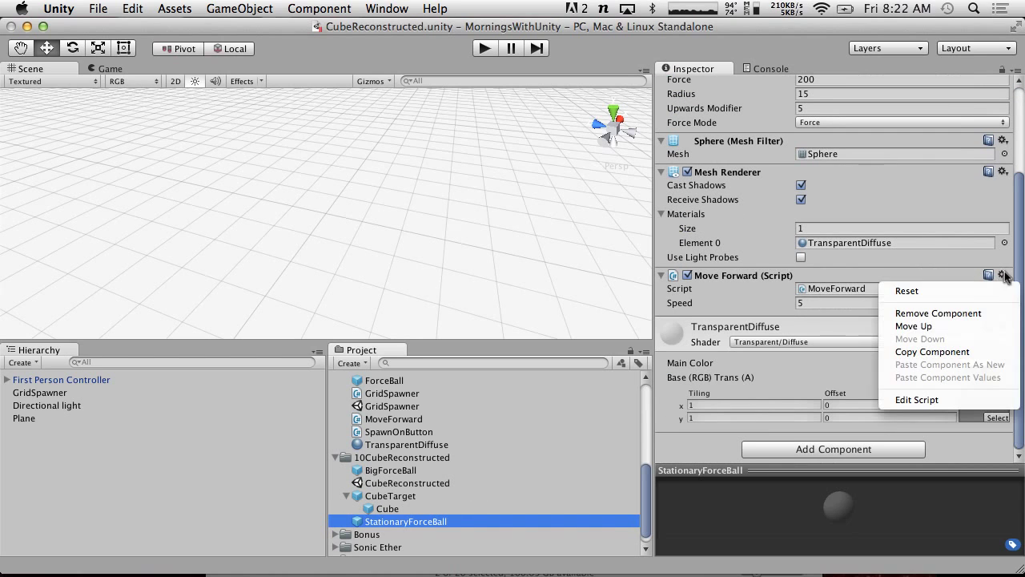
pyautogui.click(934, 314)
# Duplicate the CubeReconstructed scene as ForceAura and open the new scene
pyautogui.click(385, 487)
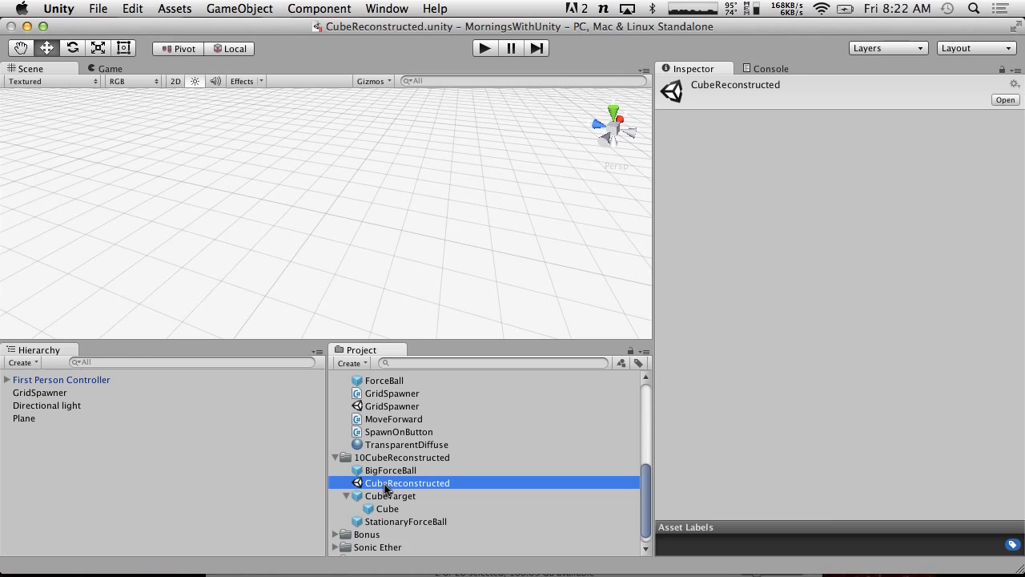
pyautogui.press('super+d')
pyautogui.press('Return')
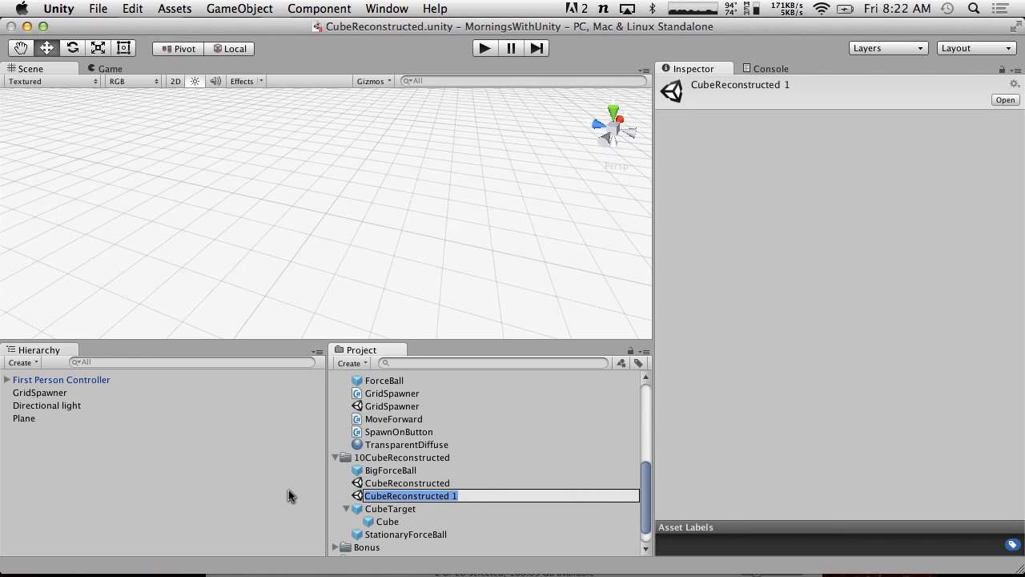
pyautogui.write('ForceO')
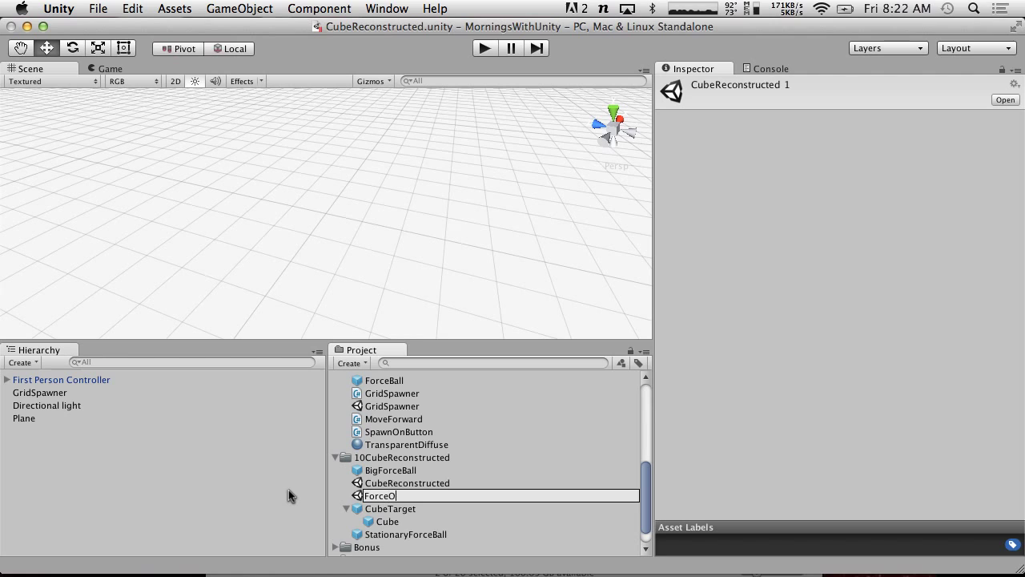
pyautogui.press('BackSpace')
pyautogui.write('Aura')
pyautogui.press('Return')
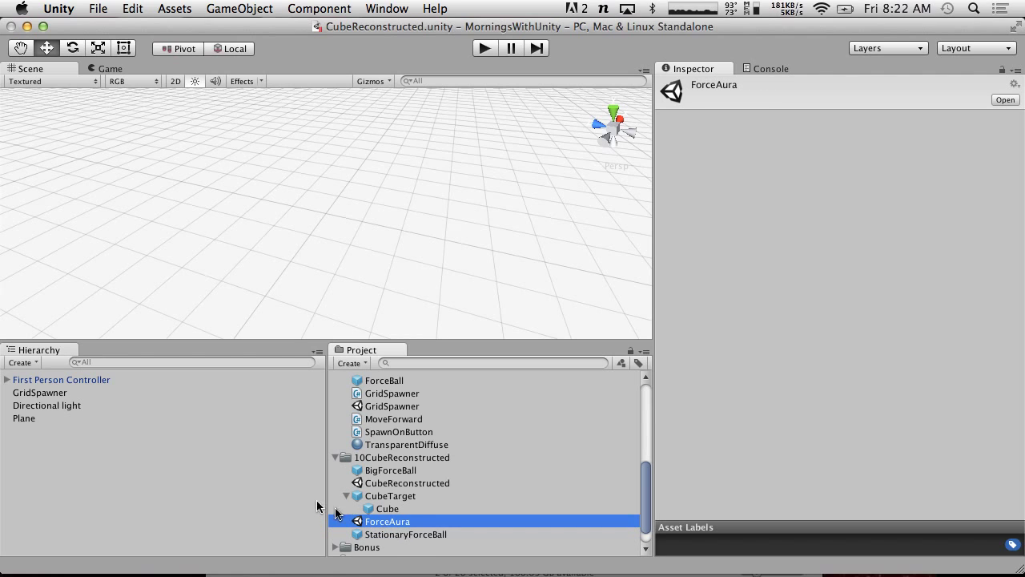
pyautogui.doubleClick(365, 522)
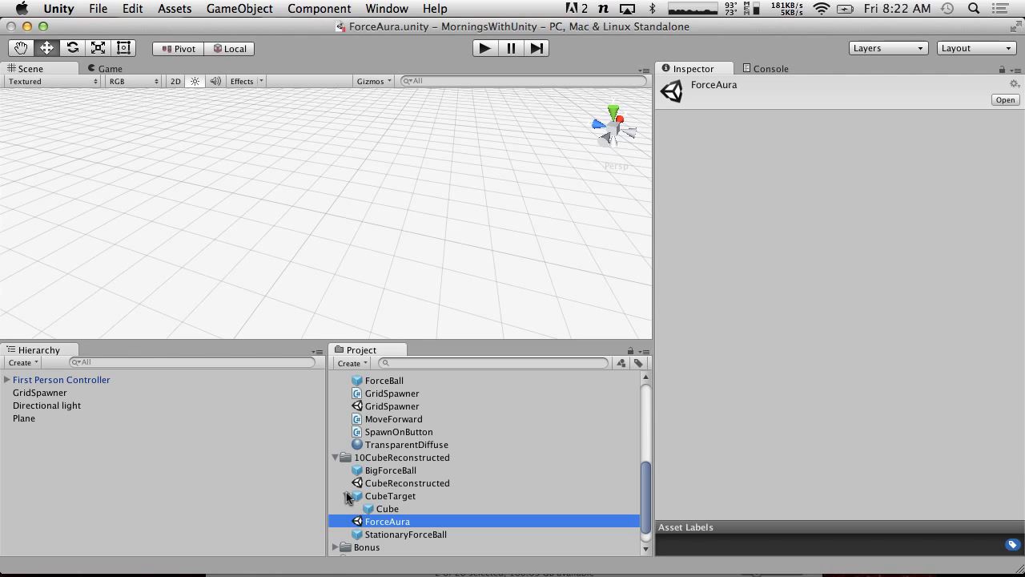
pyautogui.click(347, 495)
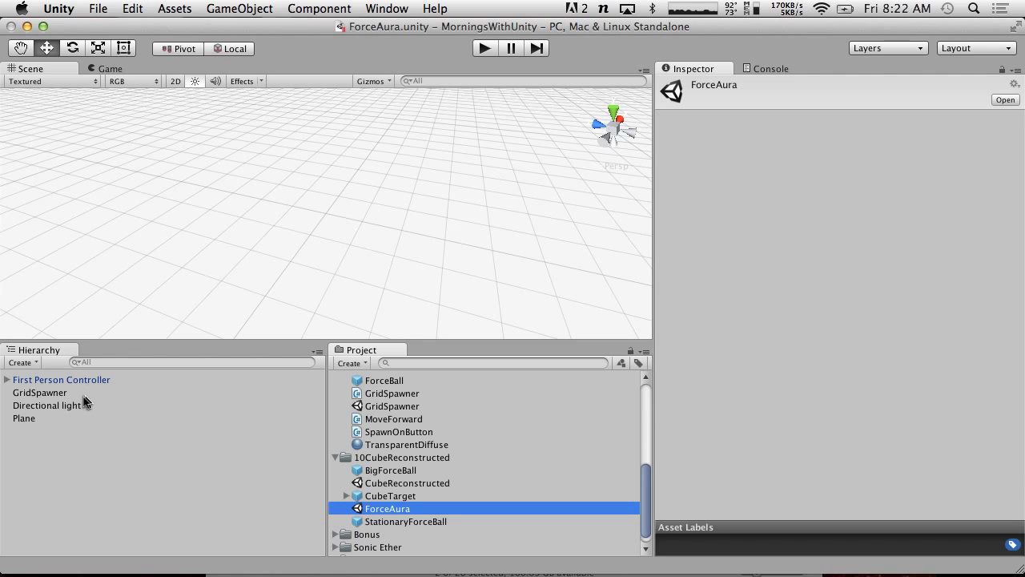
# Add the StationaryForceBall prefab as a child of the First Person Controller's Main Camera, beside the existing GameObject
pyautogui.click(7, 380)
pyautogui.click(38, 404)
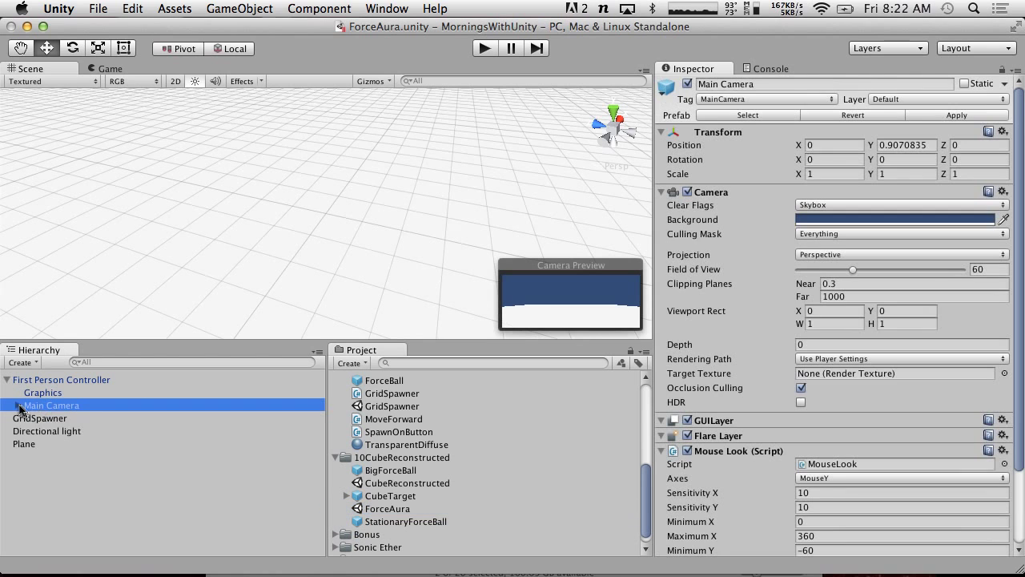
pyautogui.press('Right')
pyautogui.click(53, 417)
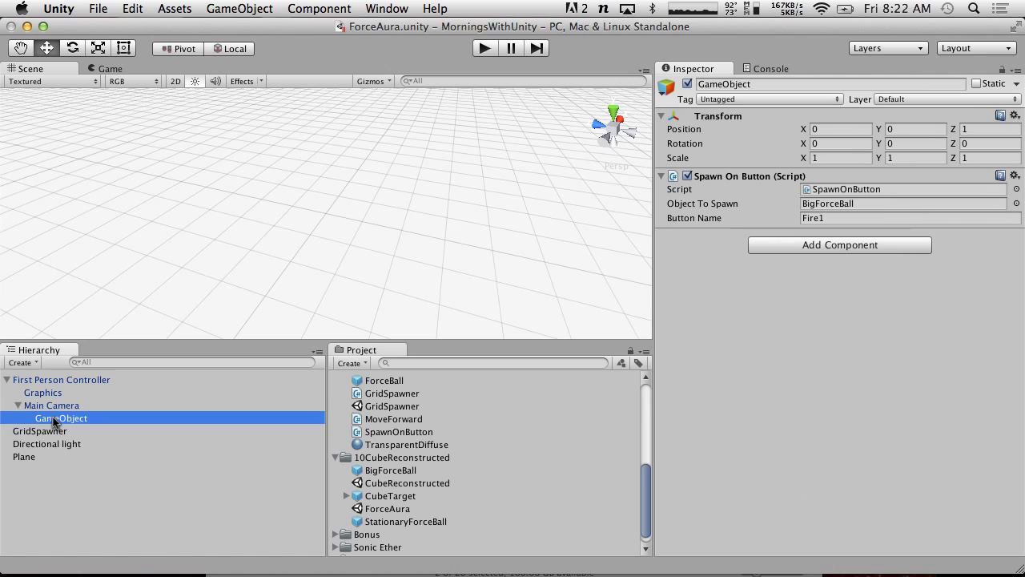
pyautogui.click(1015, 177)
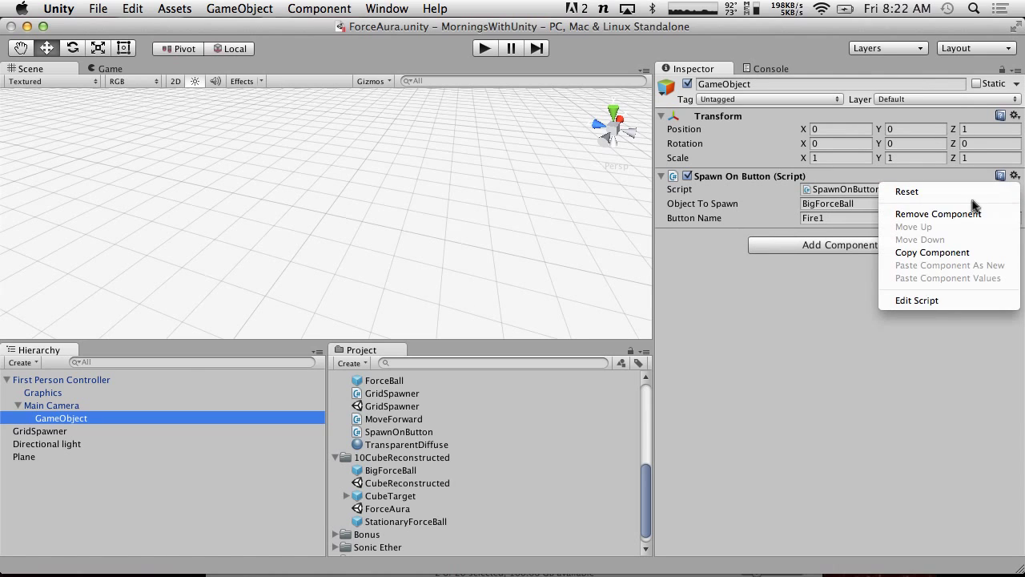
pyautogui.click(737, 220)
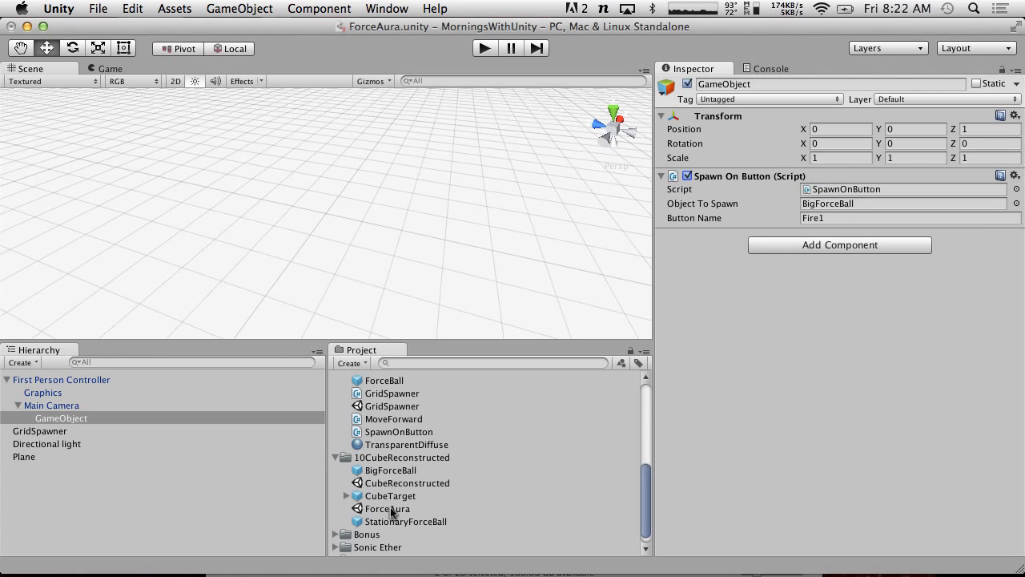
pyautogui.moveTo(384, 526); pyautogui.dragTo(71, 407)
pyautogui.click(72, 416)
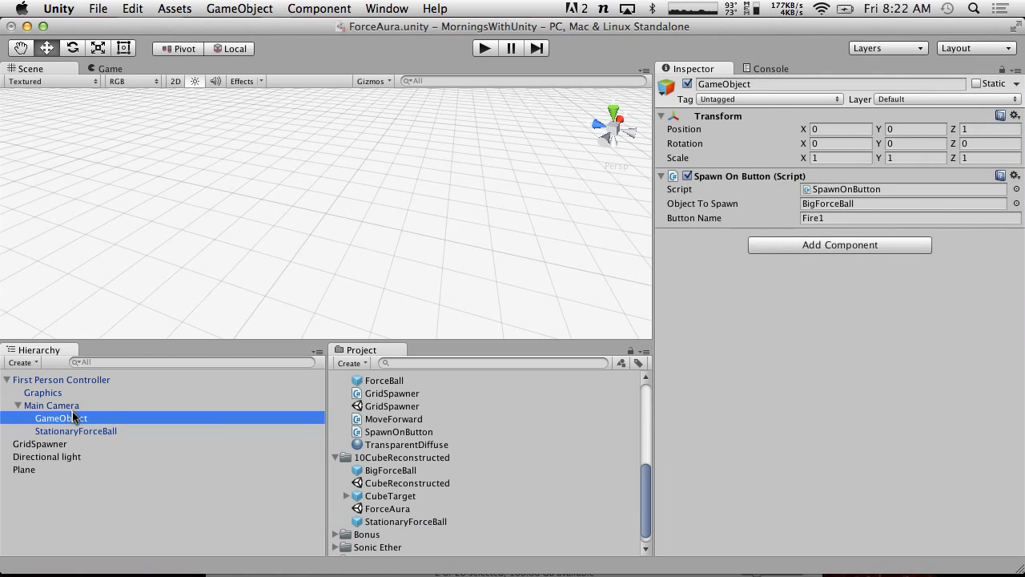
# Set the StationaryForceBall's position under the camera to 0, 0, 0
pyautogui.click(95, 431)
pyautogui.click(851, 148)
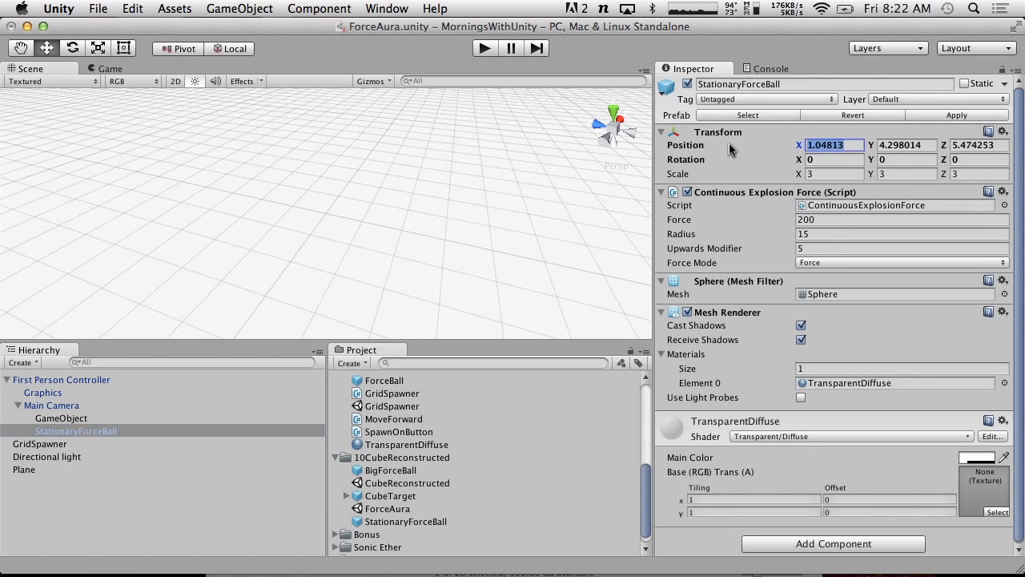
pyautogui.write('0')
pyautogui.press('Tab')
pyautogui.write('0')
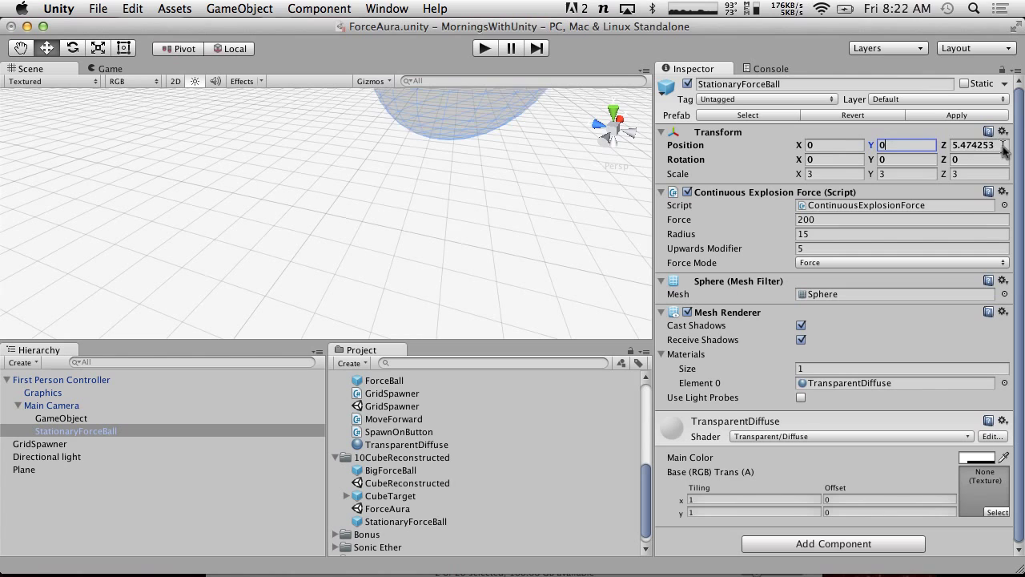
pyautogui.press('Tab')
pyautogui.write('0')
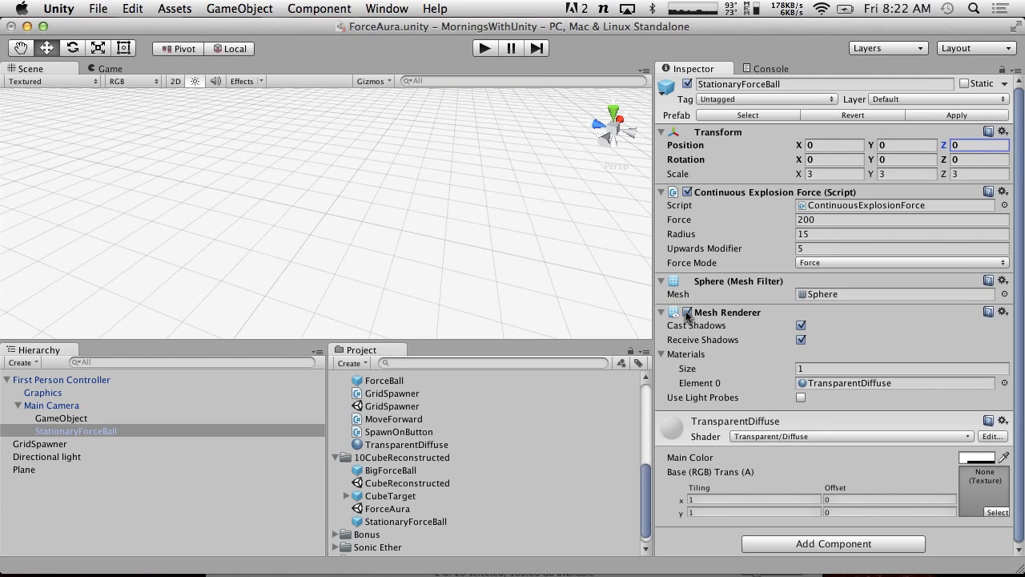
# Disable the StationaryForceBall's Mesh Renderer, then run the ForceAura scene to test it and stop
pyautogui.click(485, 49)
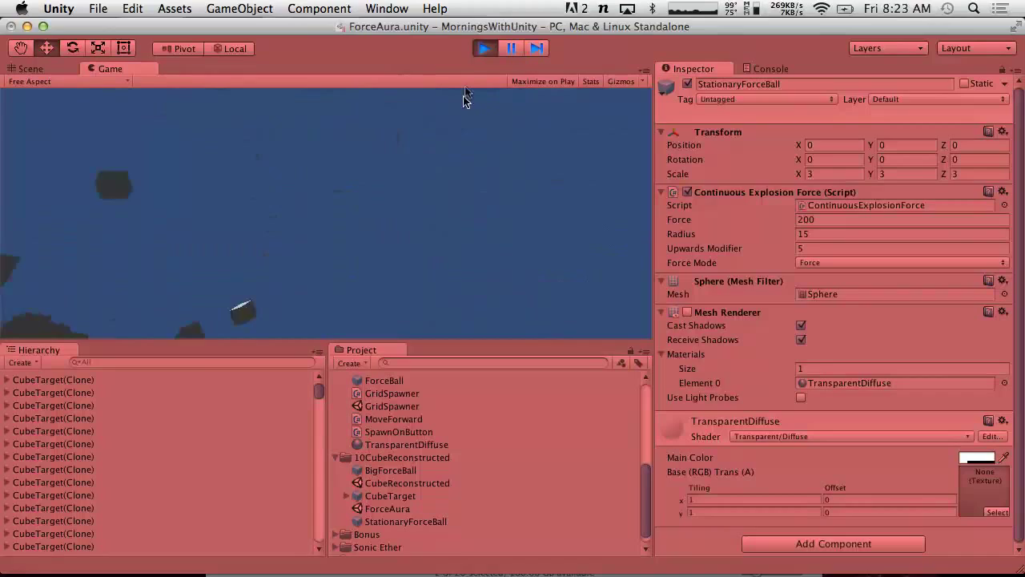
pyautogui.click(484, 49)
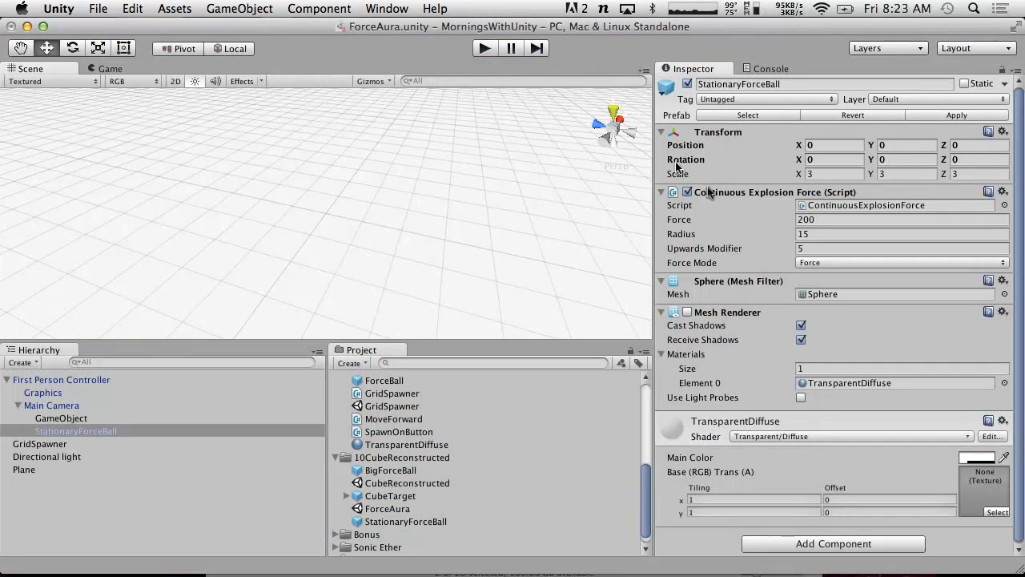
# Set the StationaryForceBall's explosion force radius to 4, run the scene among the cubes, and stop
pyautogui.click(833, 234)
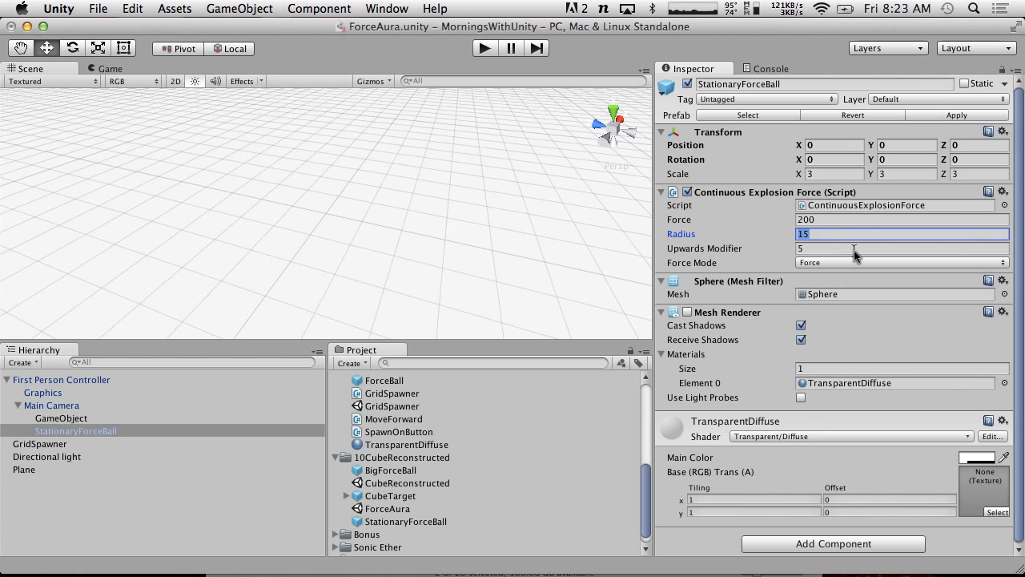
pyautogui.write('4')
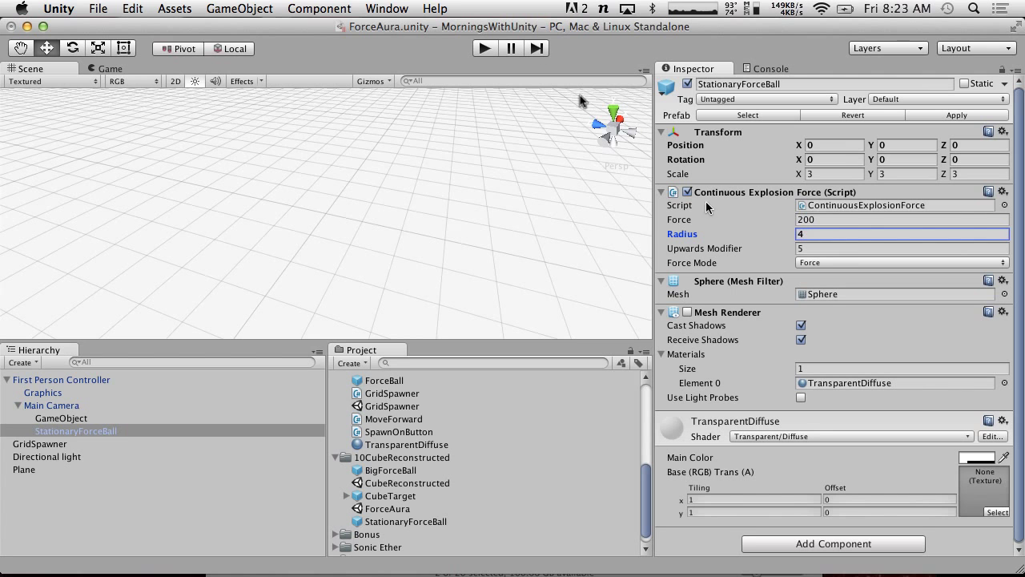
pyautogui.click(484, 48)
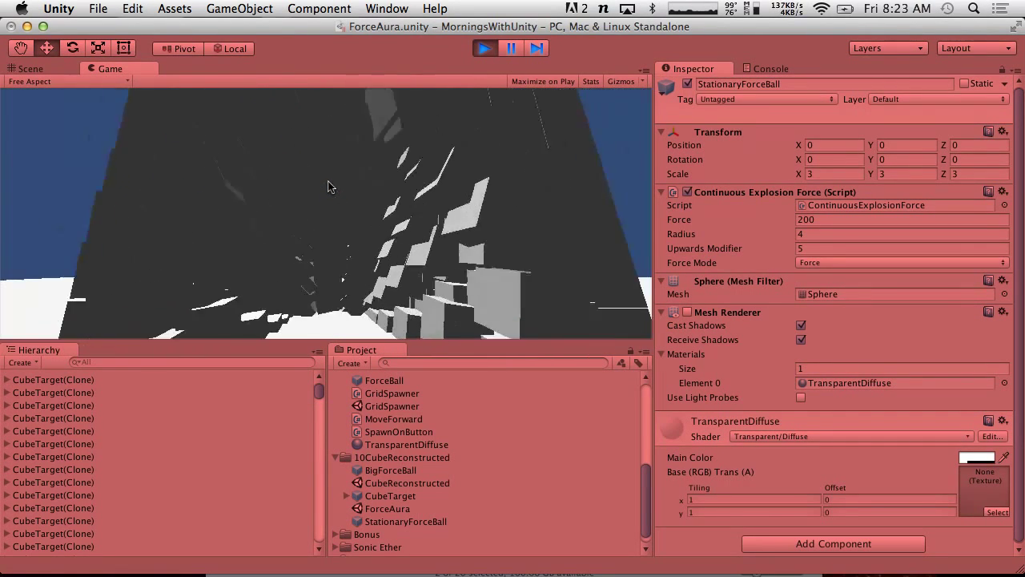
pyautogui.click(486, 48)
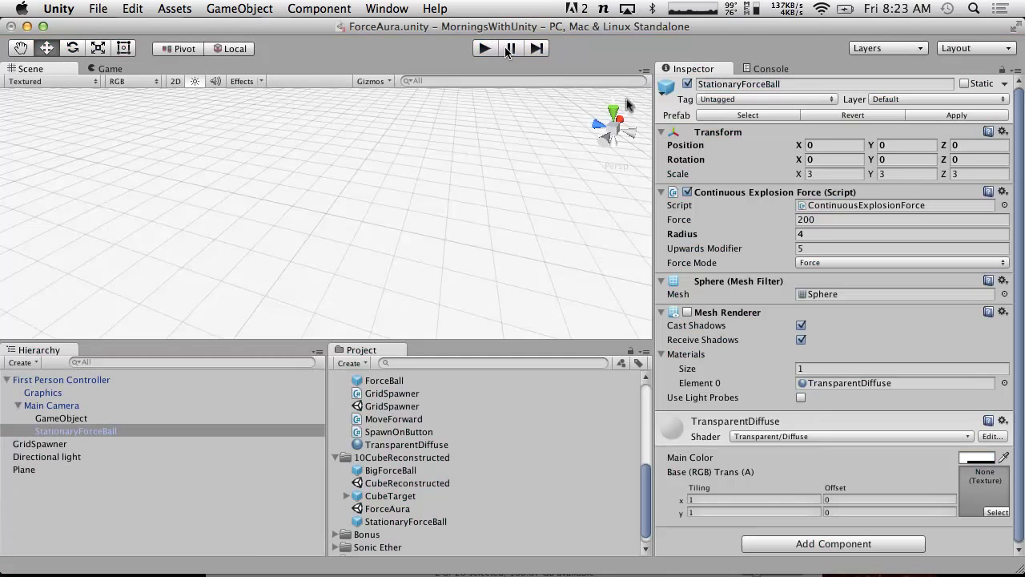
# Set the StationaryForceBall's explosion force radius to 2, run the scene briefly, and stop
pyautogui.click(821, 233)
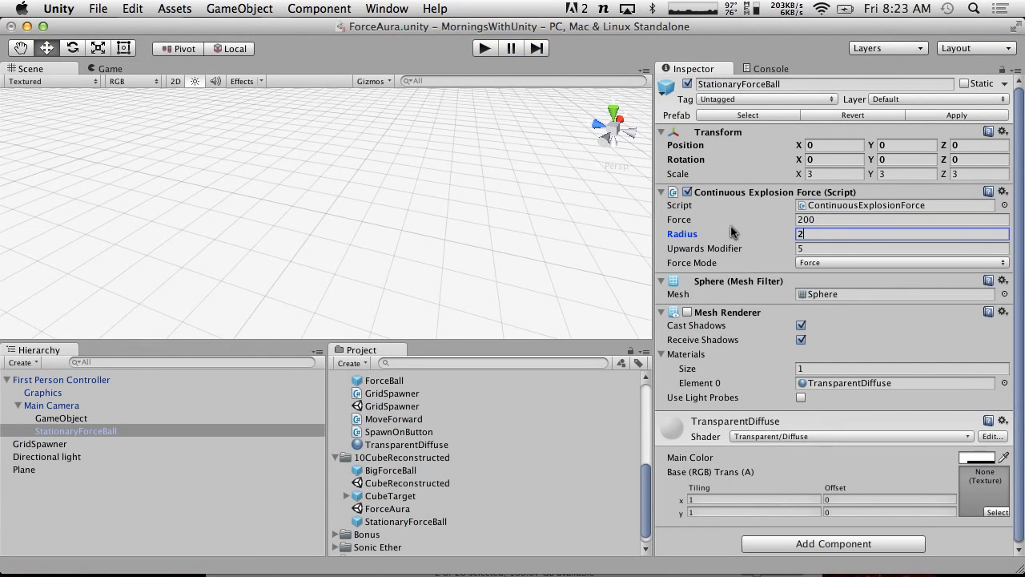
pyautogui.click(483, 48)
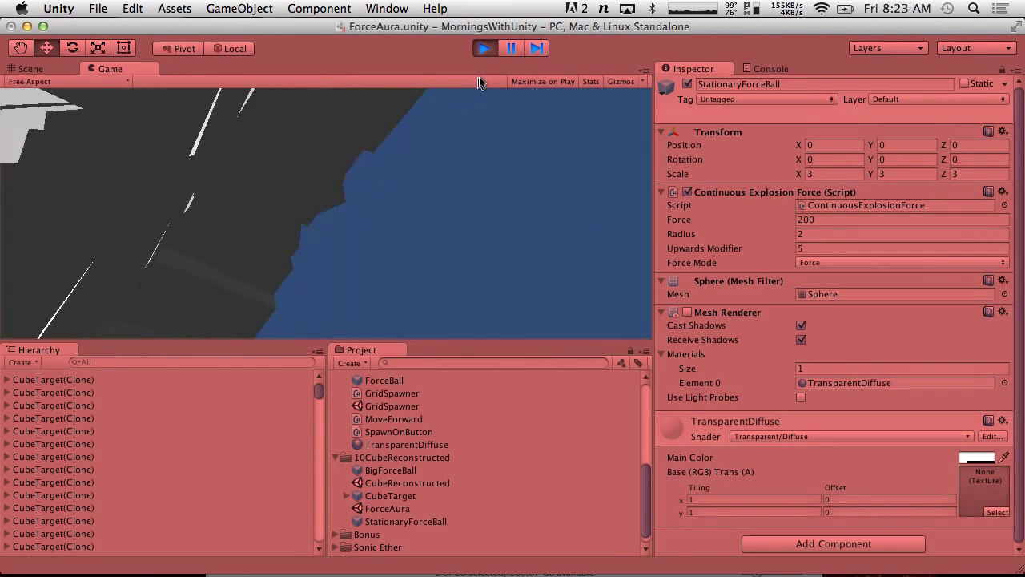
pyautogui.click(491, 48)
# Set the StationaryForceBall's explosion force radius to 10, run the scene near the cube grid, and stop
pyautogui.click(813, 234)
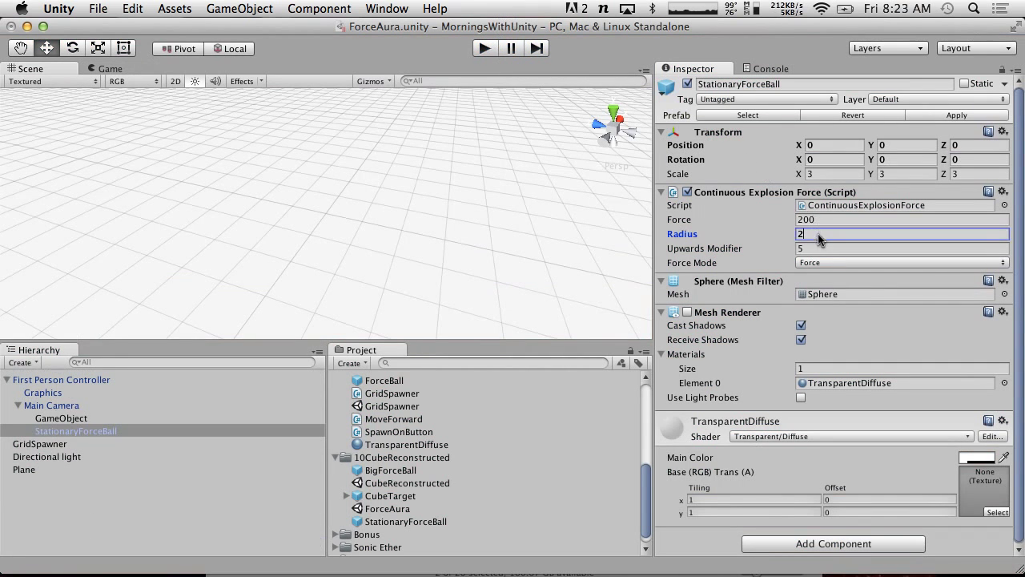
pyautogui.write('10')
pyautogui.click(483, 49)
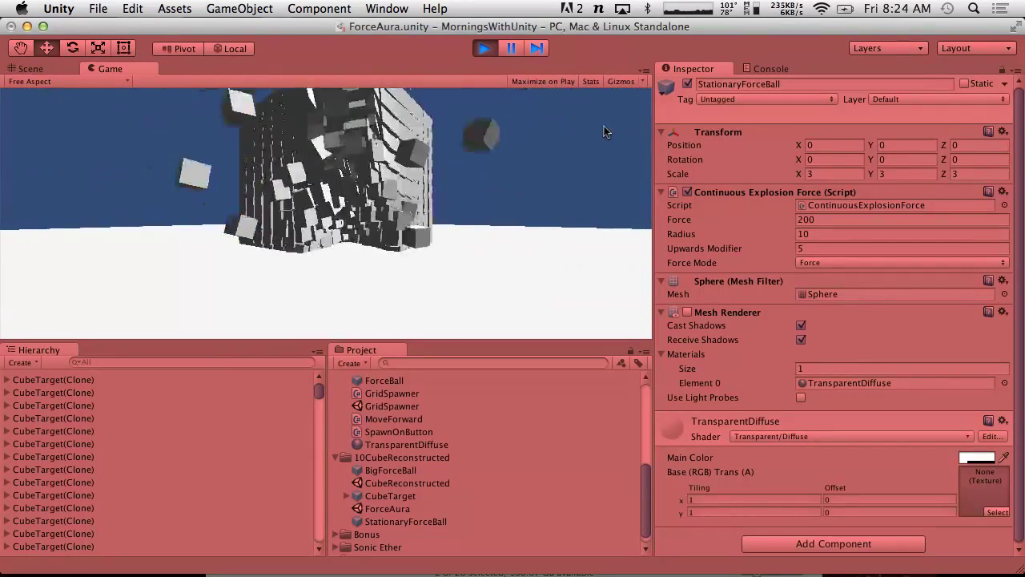
pyautogui.click(485, 48)
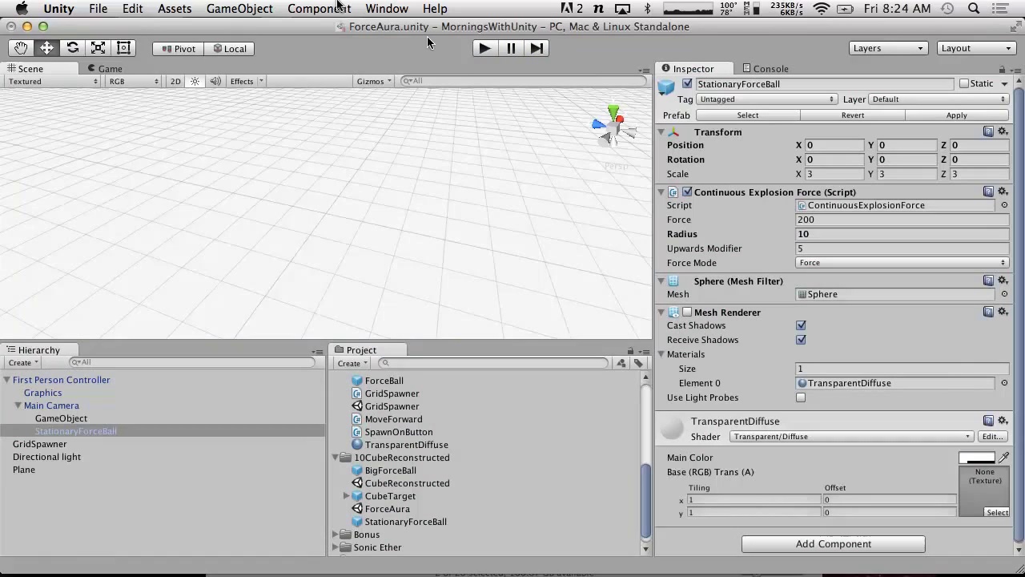
# Save the project
pyautogui.click(161, 7)
pyautogui.click(122, 67)
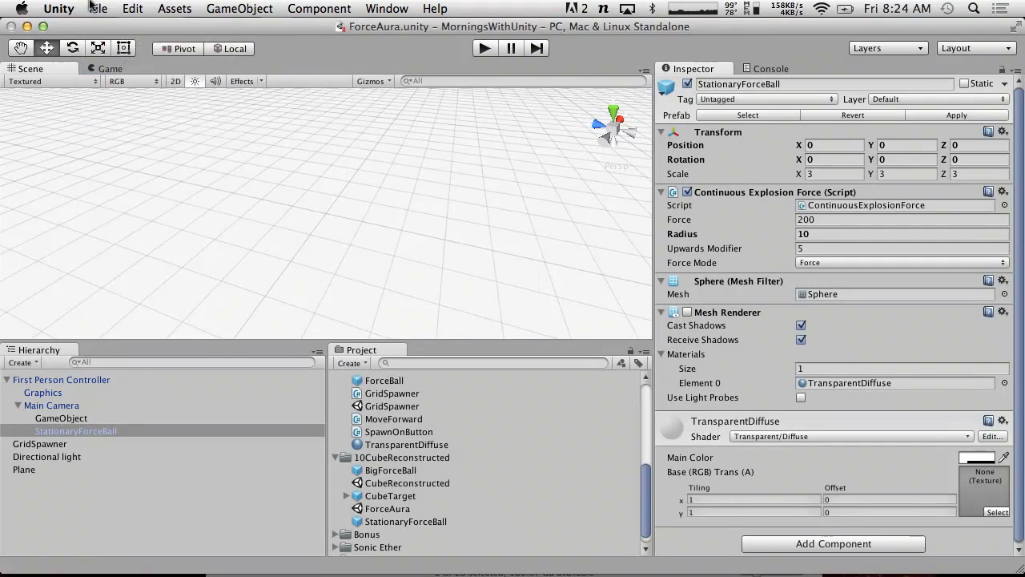
pyautogui.click(93, 8)
pyautogui.click(131, 139)
# Switch past MonoDevelop to Flash Media Live Encoder to view the running recording and stream session
pyautogui.hotkey('ctrl', 'Right')
pyautogui.hotkey('ctrl', 'Right')
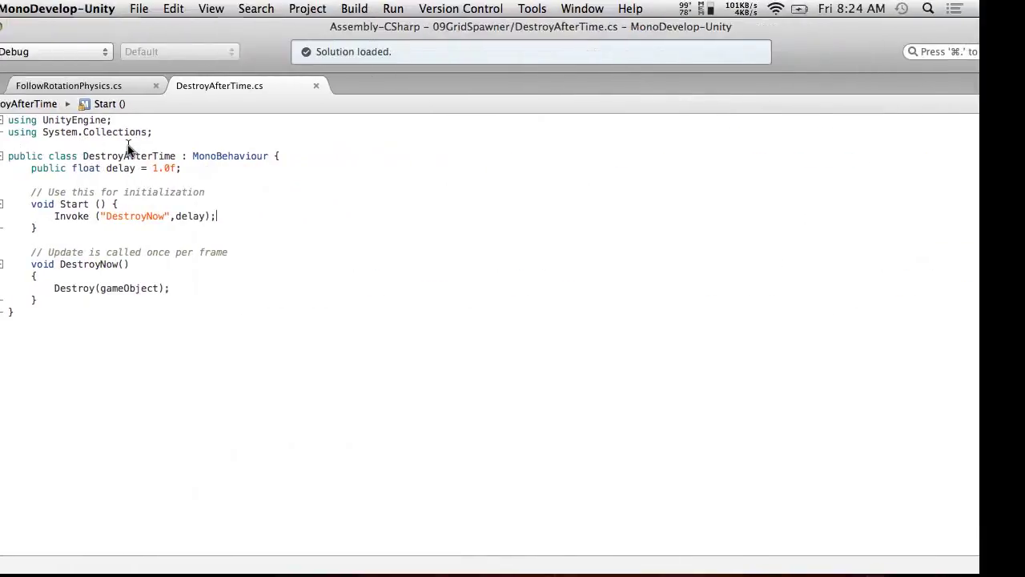
pyautogui.hotkey('ctrl', 'Right')
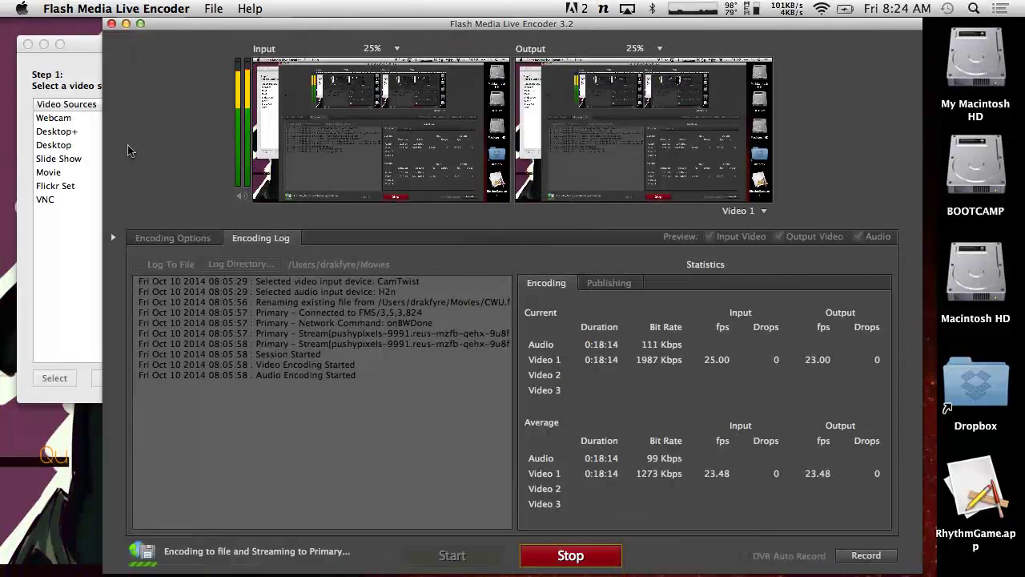